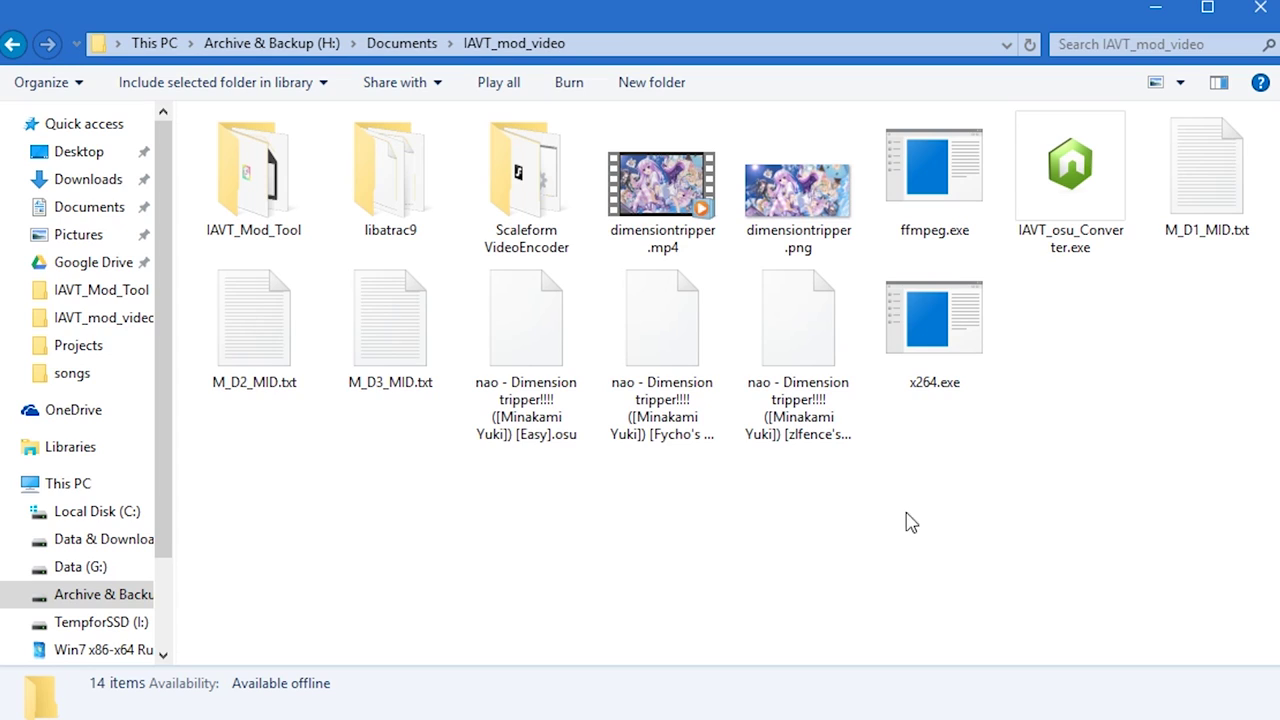
Step: Examine the libatrac9 and Scaleform VideoEncoder folders in the IAVT_mod_video folder
left_click(378, 222)
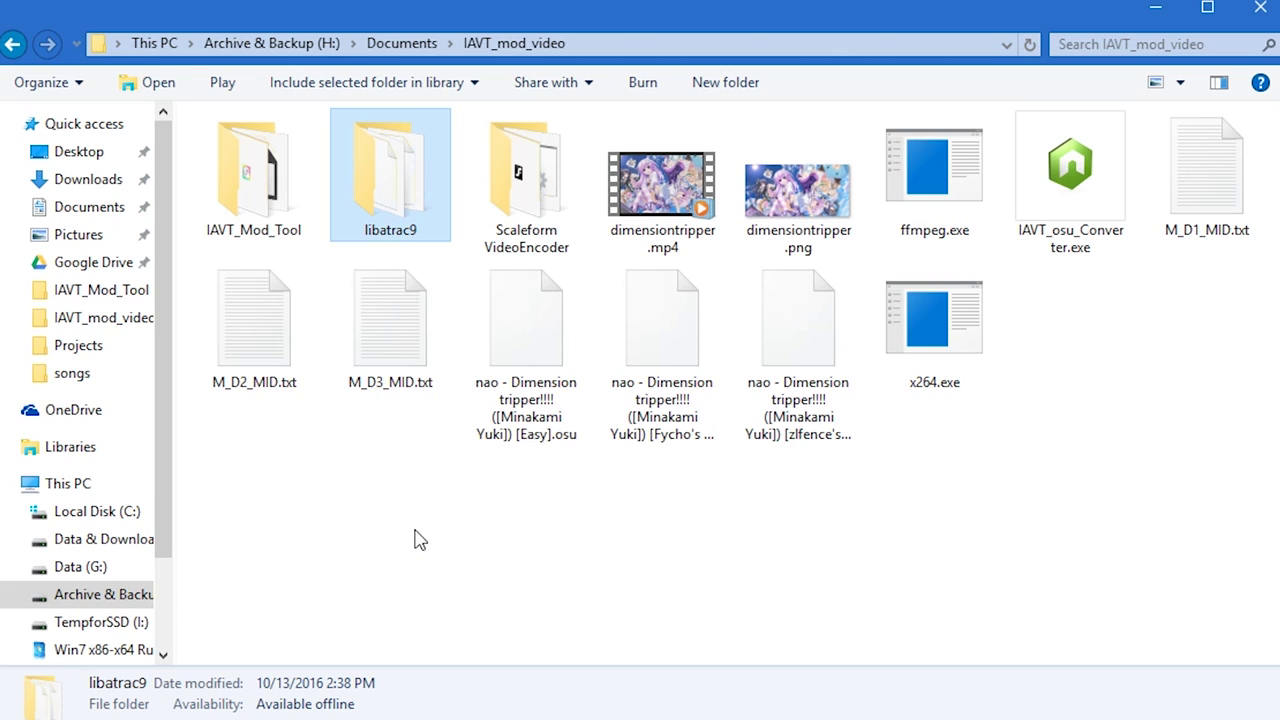
left_click(478, 170)
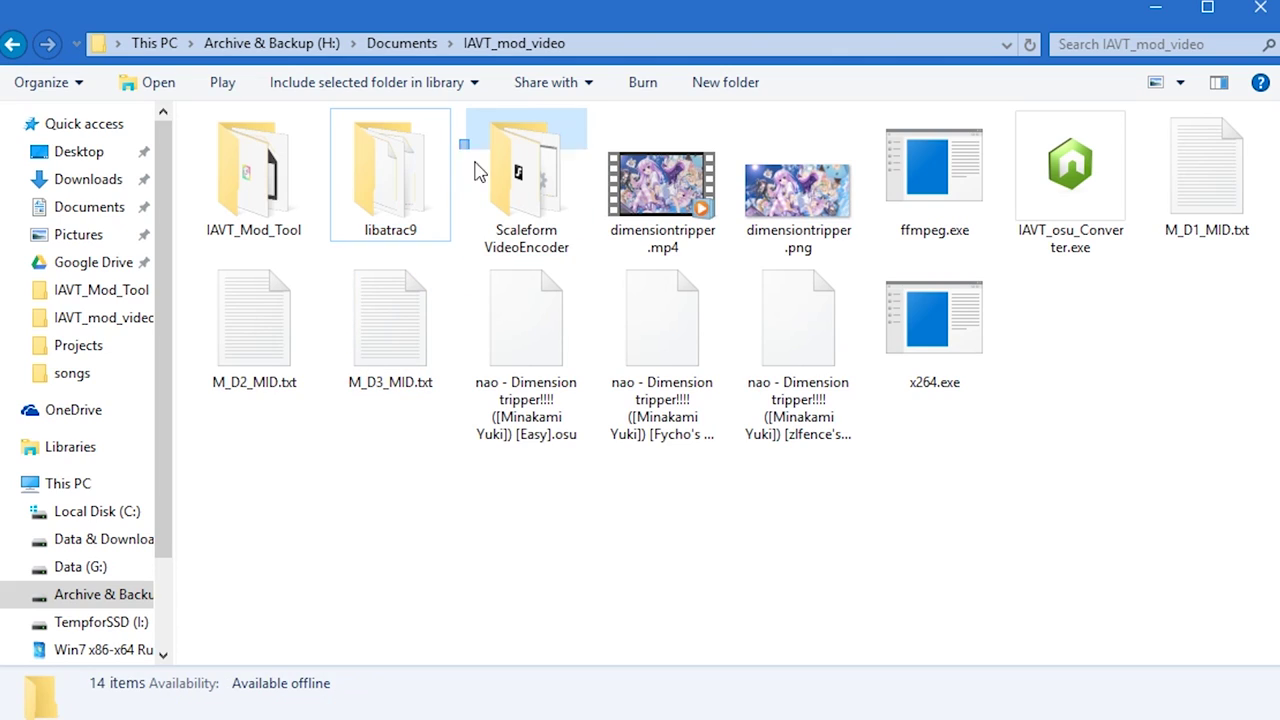
left_click_drag(478, 170, 525, 230)
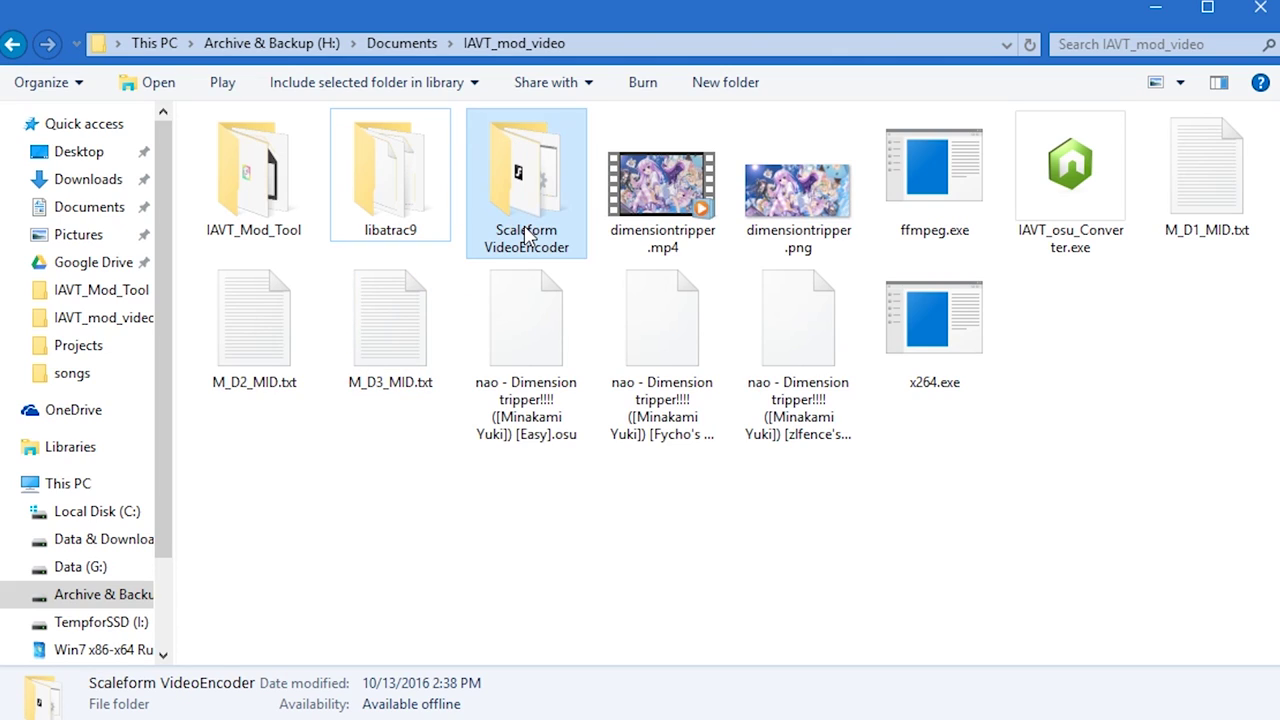
left_click(424, 514)
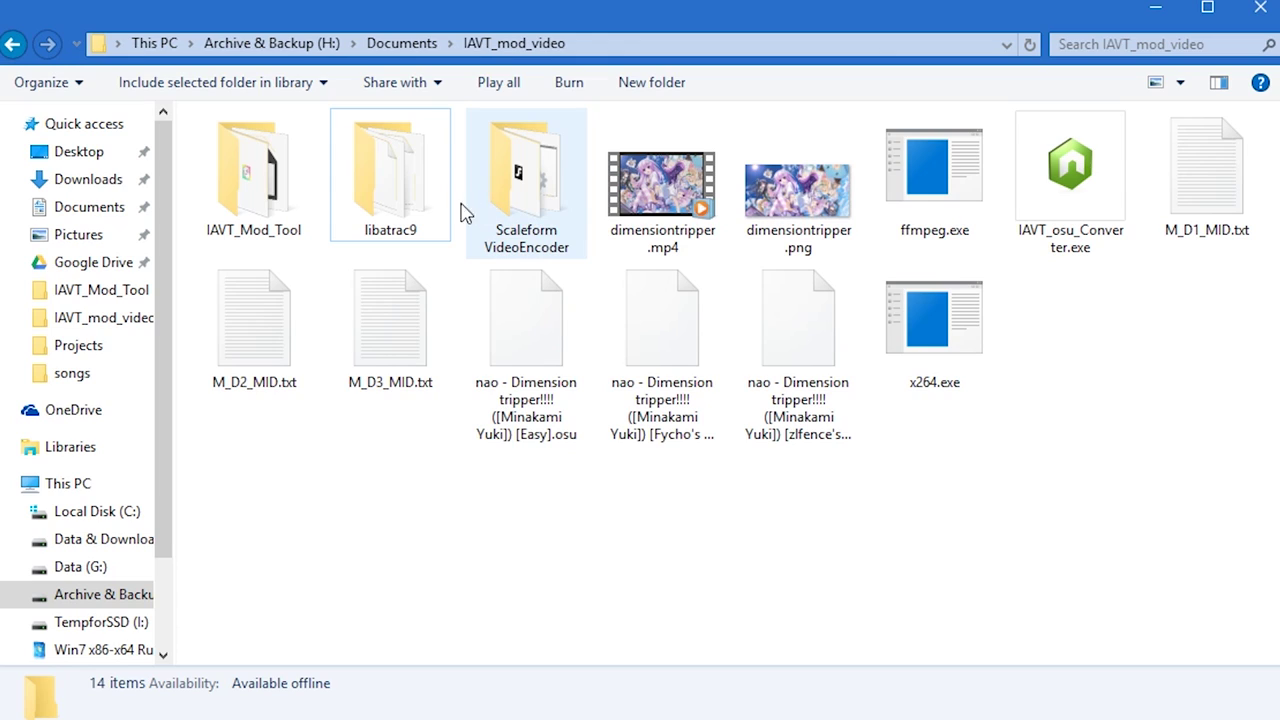
left_click_drag(460, 256, 548, 172)
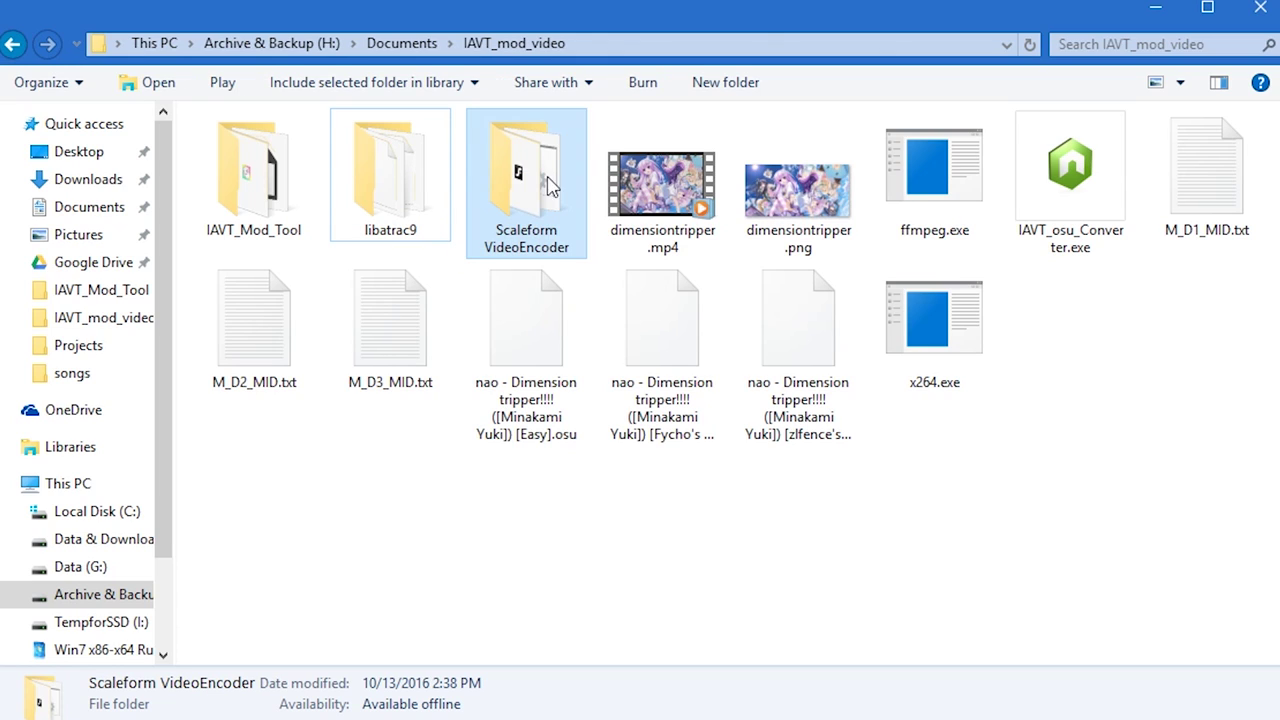
left_click(606, 543)
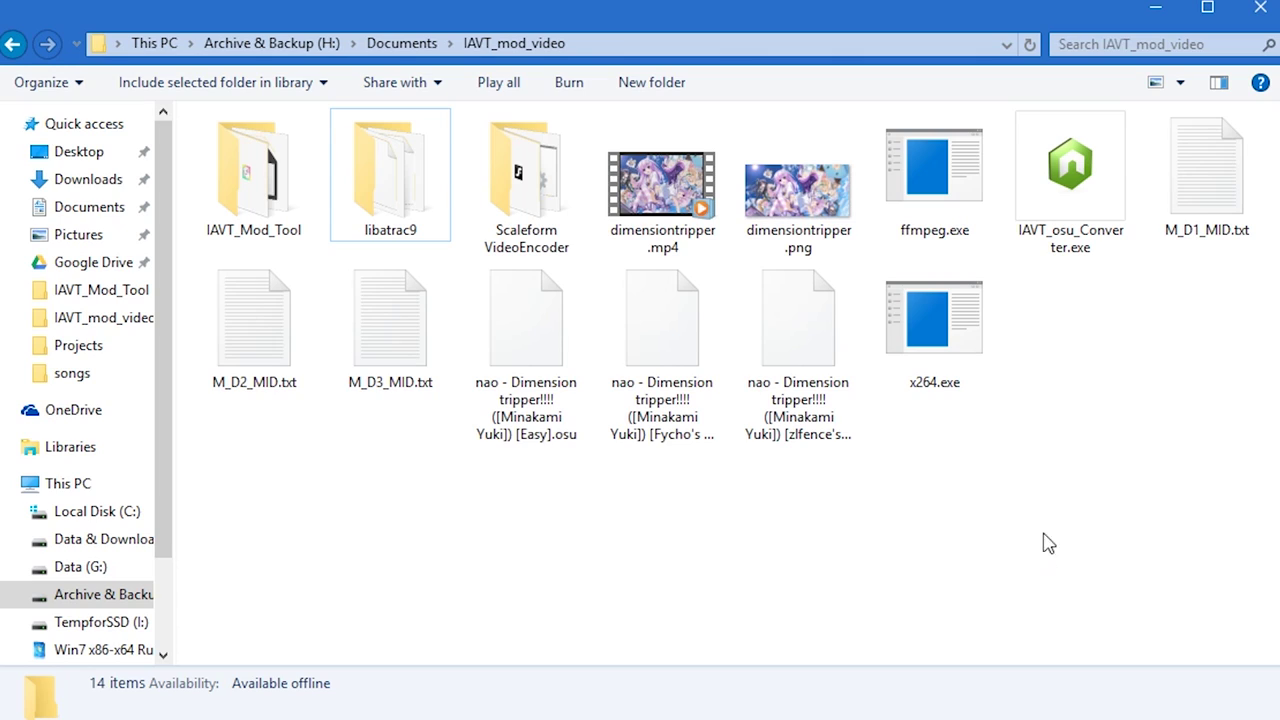
Step: Check x264.exe, view the x264 and FFmpeg download pages in the web browser, and return to the IAVT_mod_video folder in File Explorer
left_click_drag(1018, 511, 912, 309)
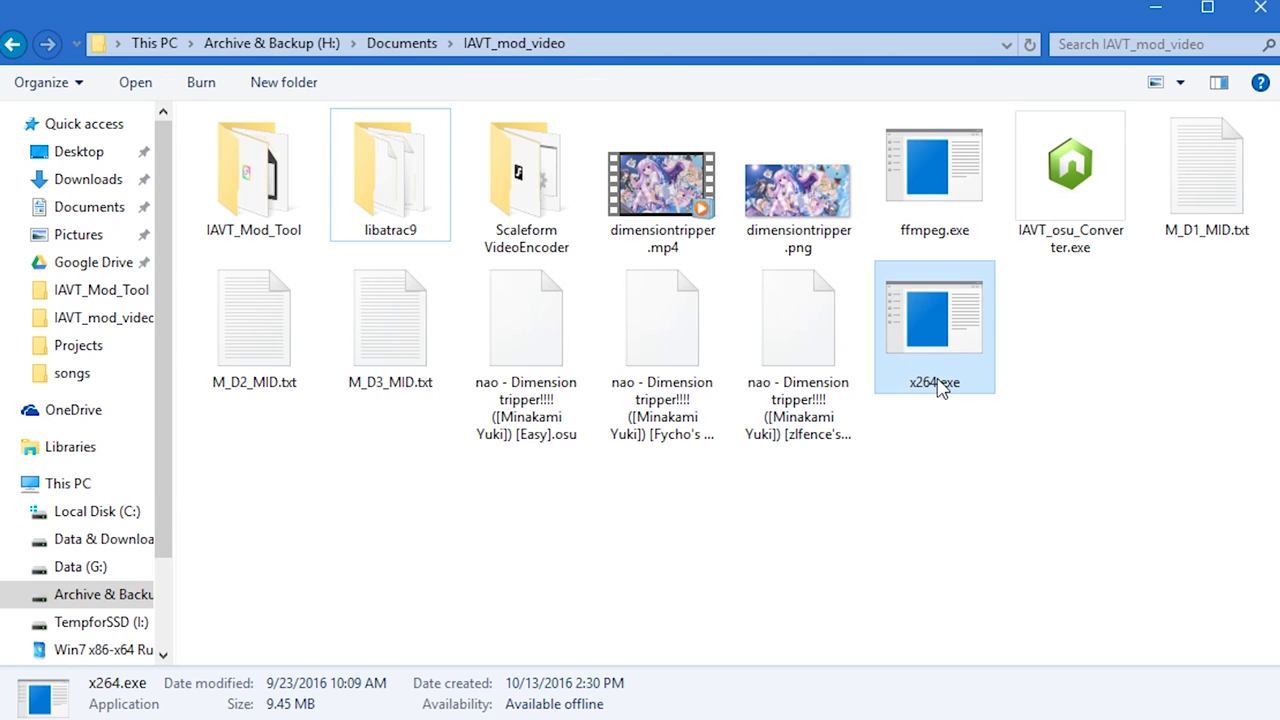
key("F2")
left_click(1034, 383)
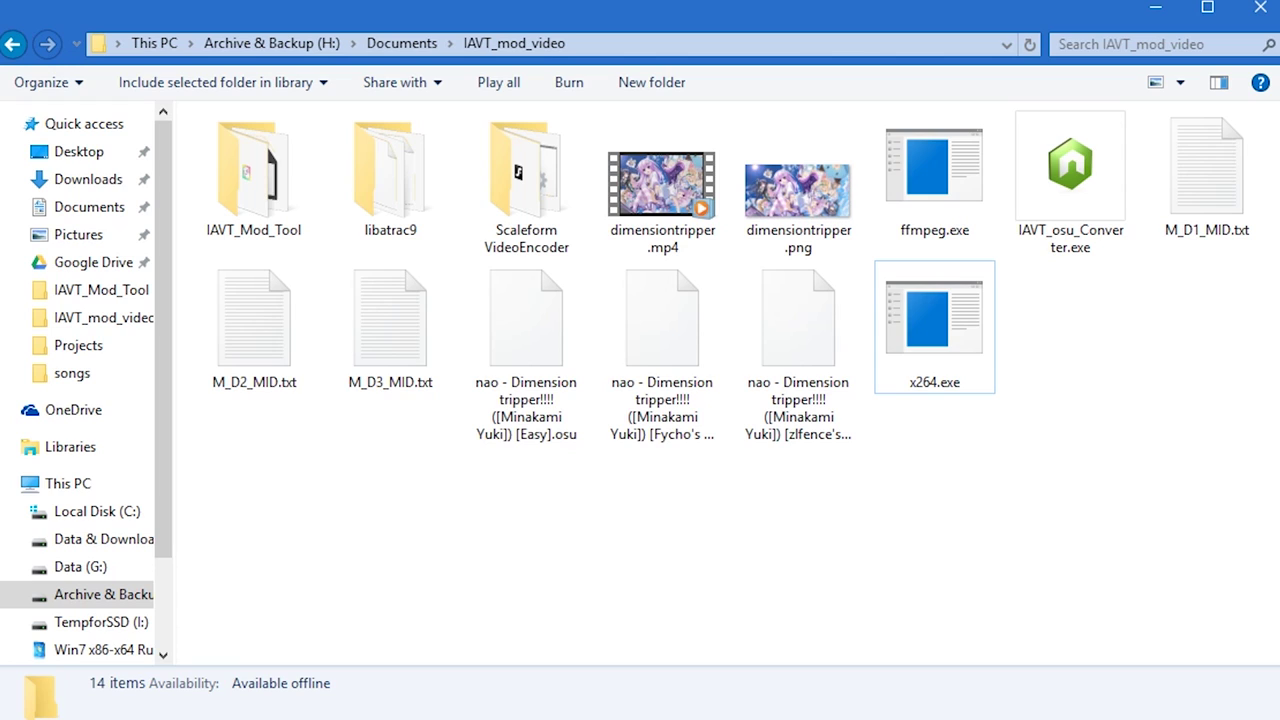
key("alt+Tab")
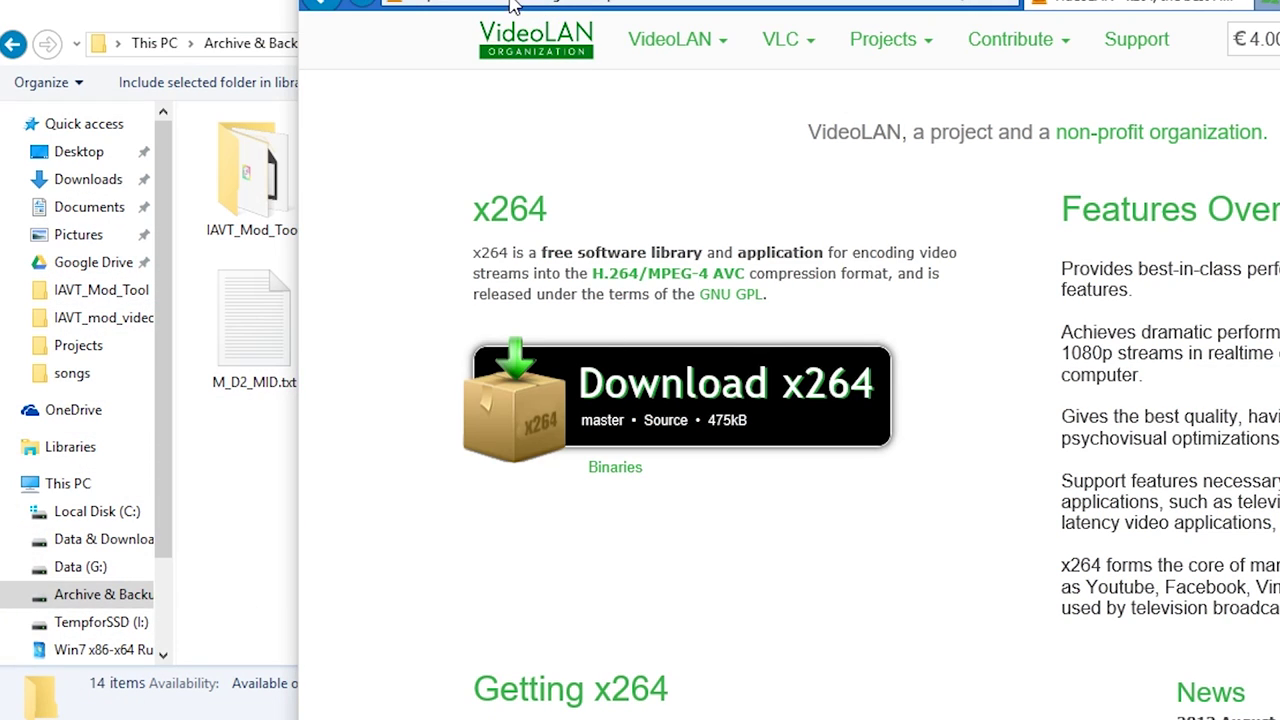
key("alt+Tab")
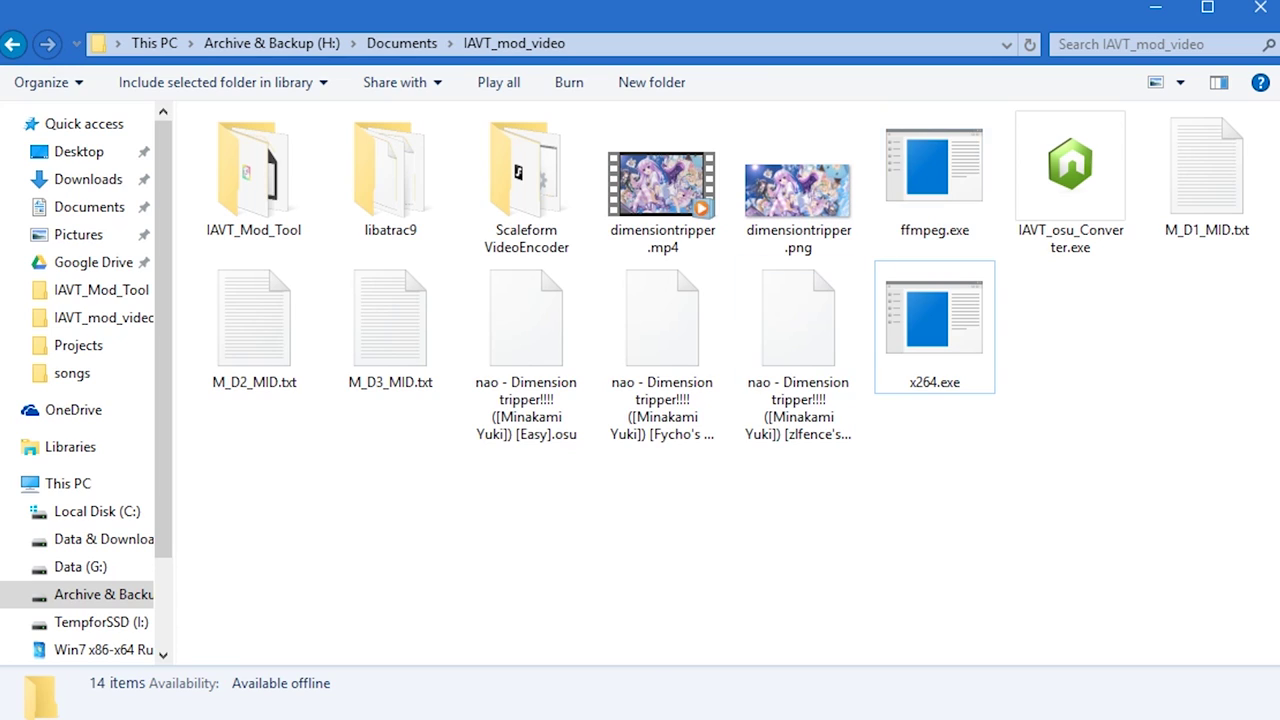
key("alt+Tab")
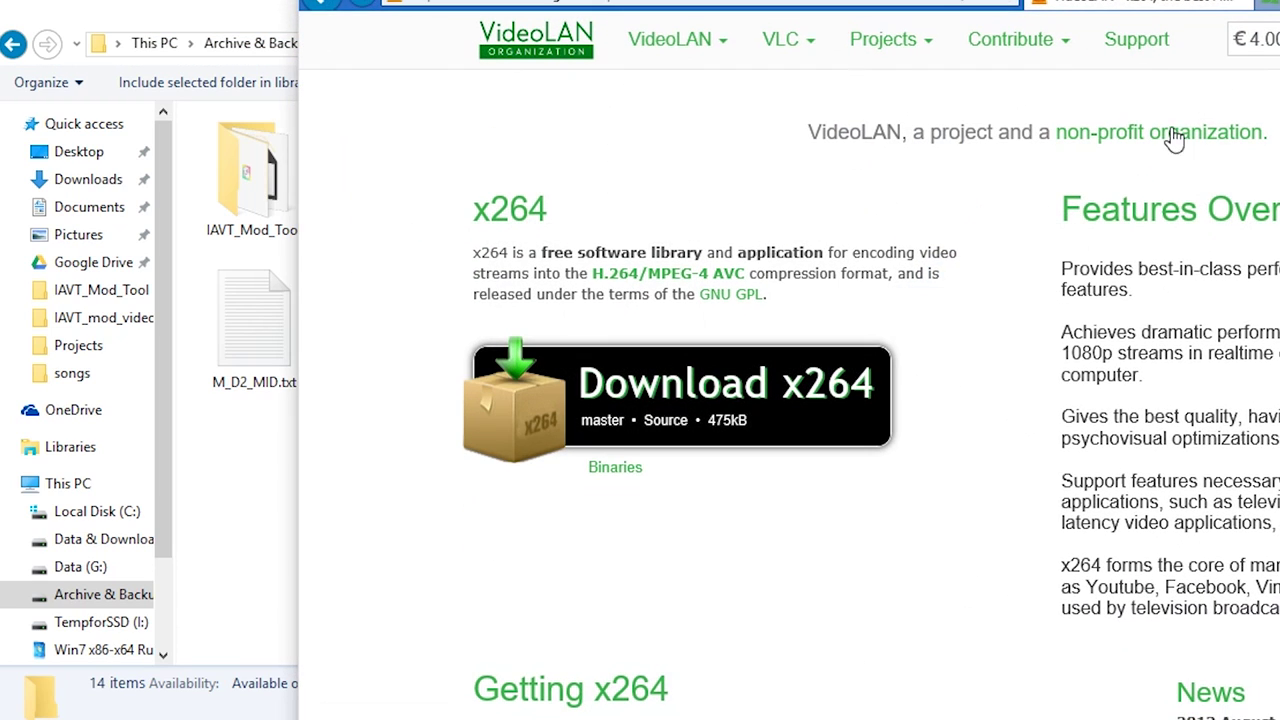
left_click(1267, 5)
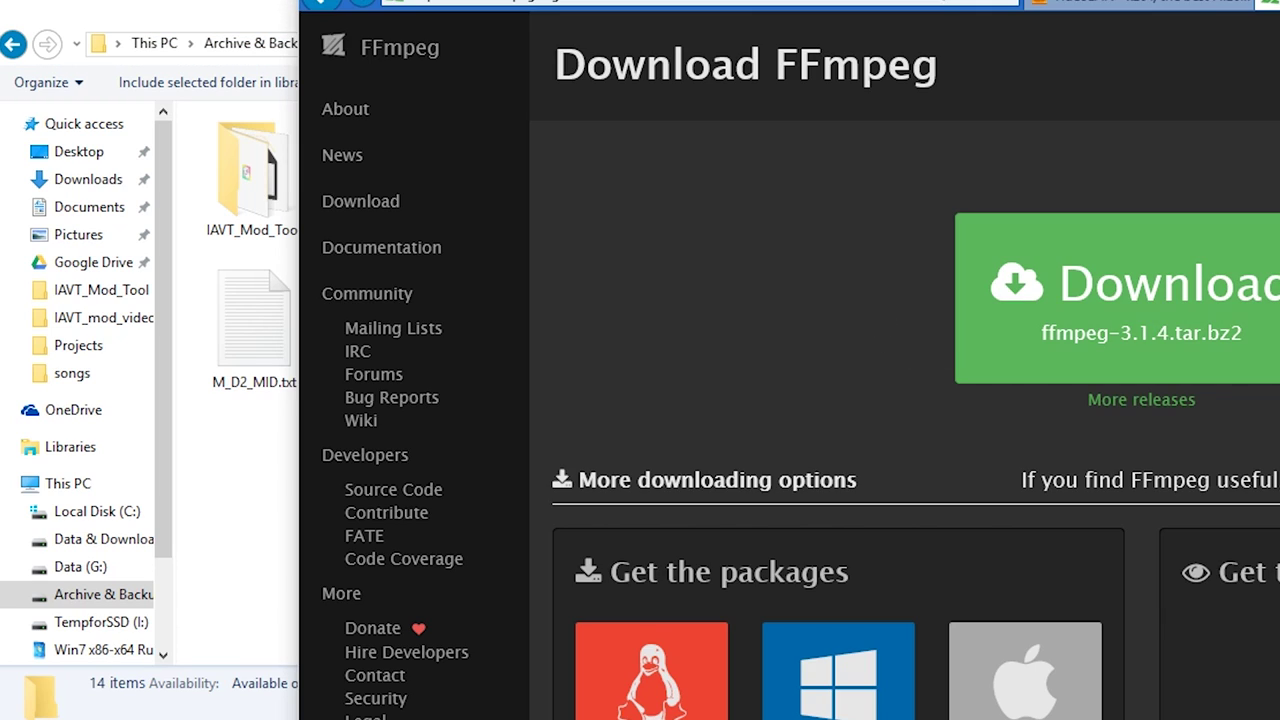
key("alt+Tab")
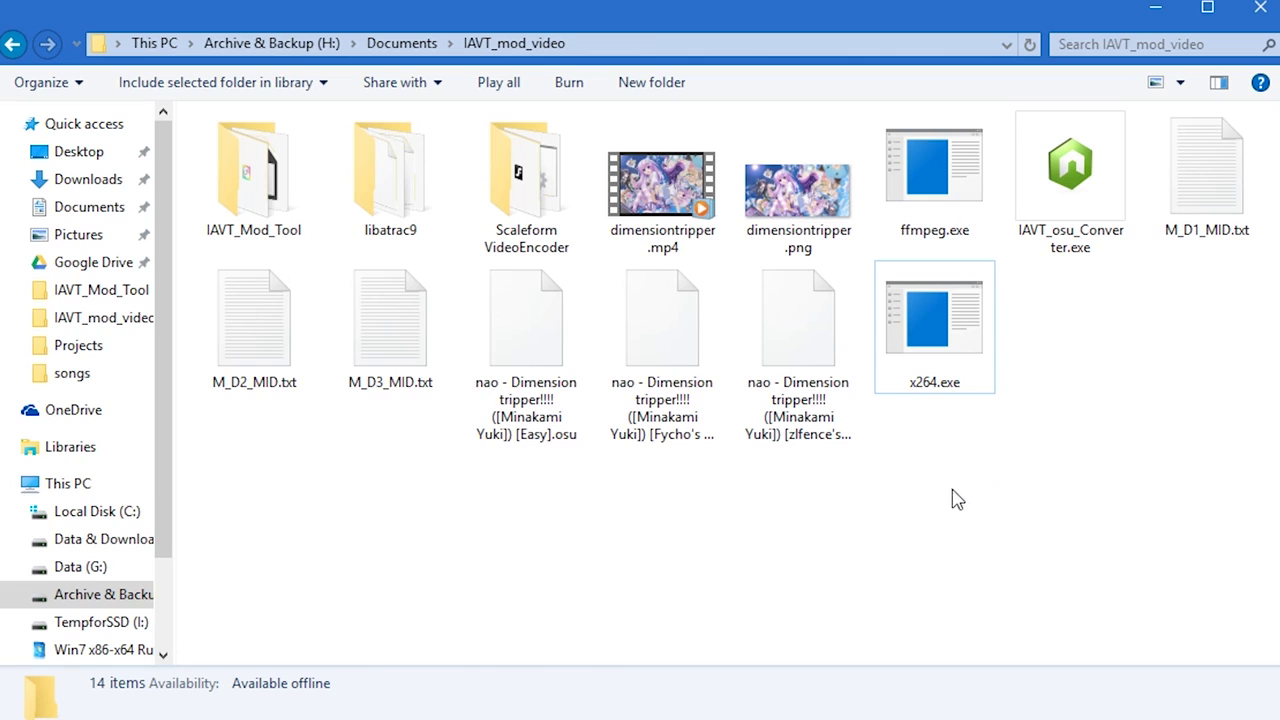
Step: Move ffmpeg.exe and x264.exe into the tools folder inside IAVT_Mod_Tool
left_click_drag(958, 498, 882, 150)
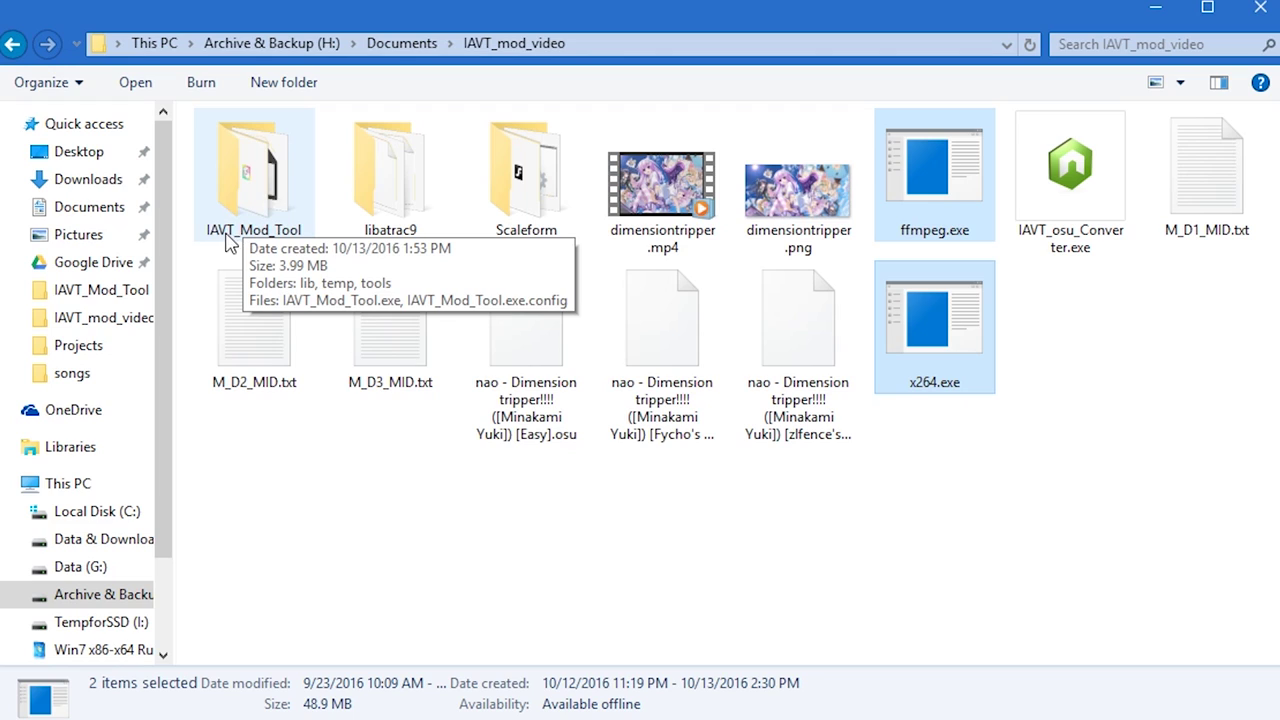
left_click_drag(966, 206, 268, 190)
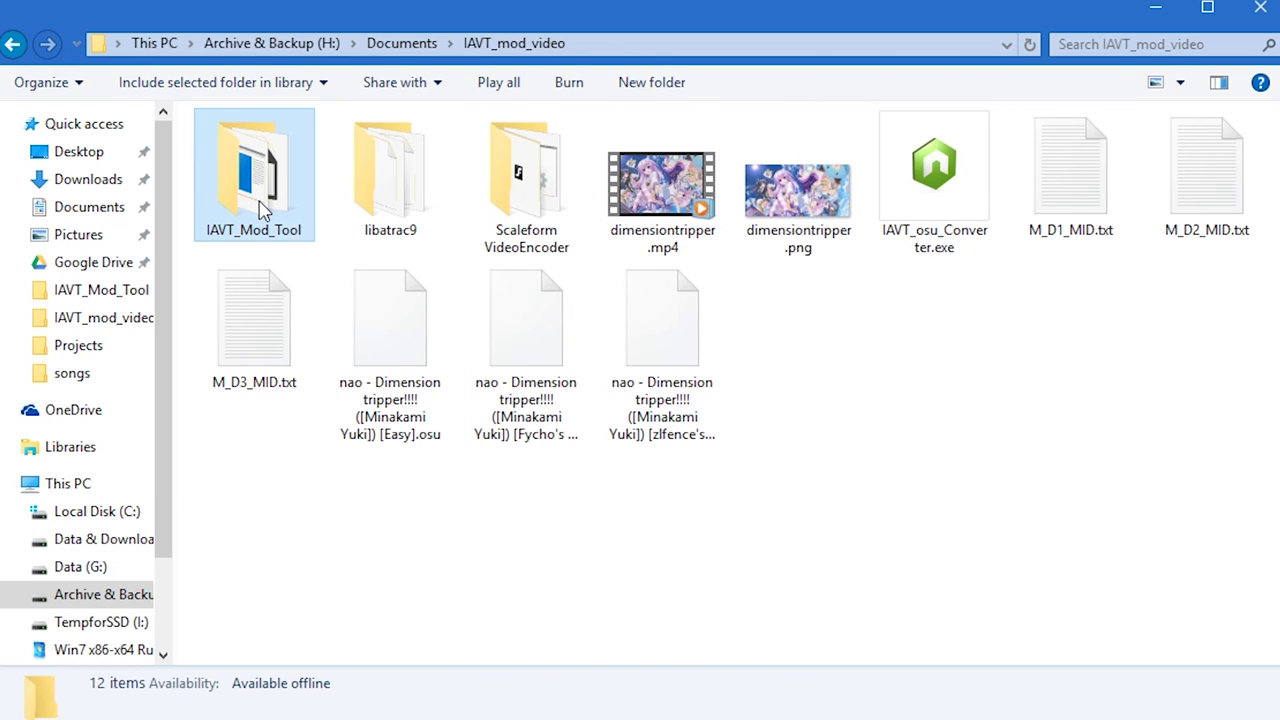
double_click(262, 185)
left_click(249, 228)
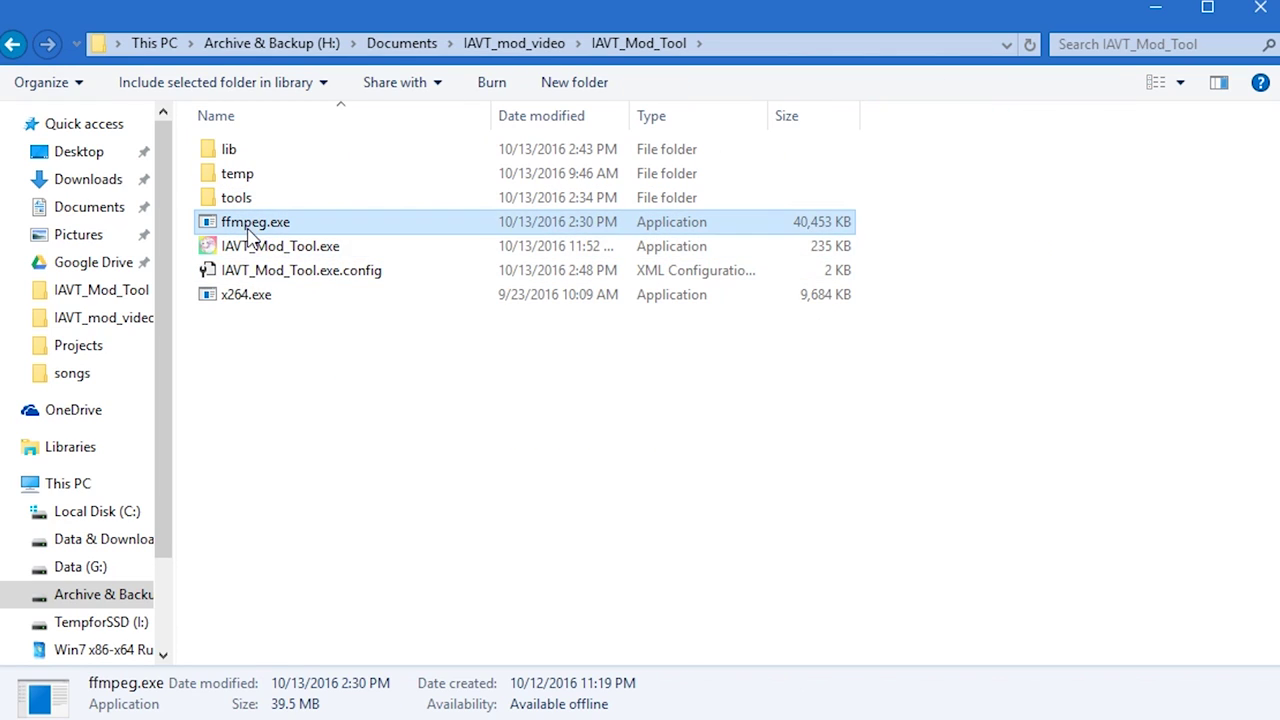
left_click(262, 294, "ctrl")
left_click_drag(262, 294, 297, 197)
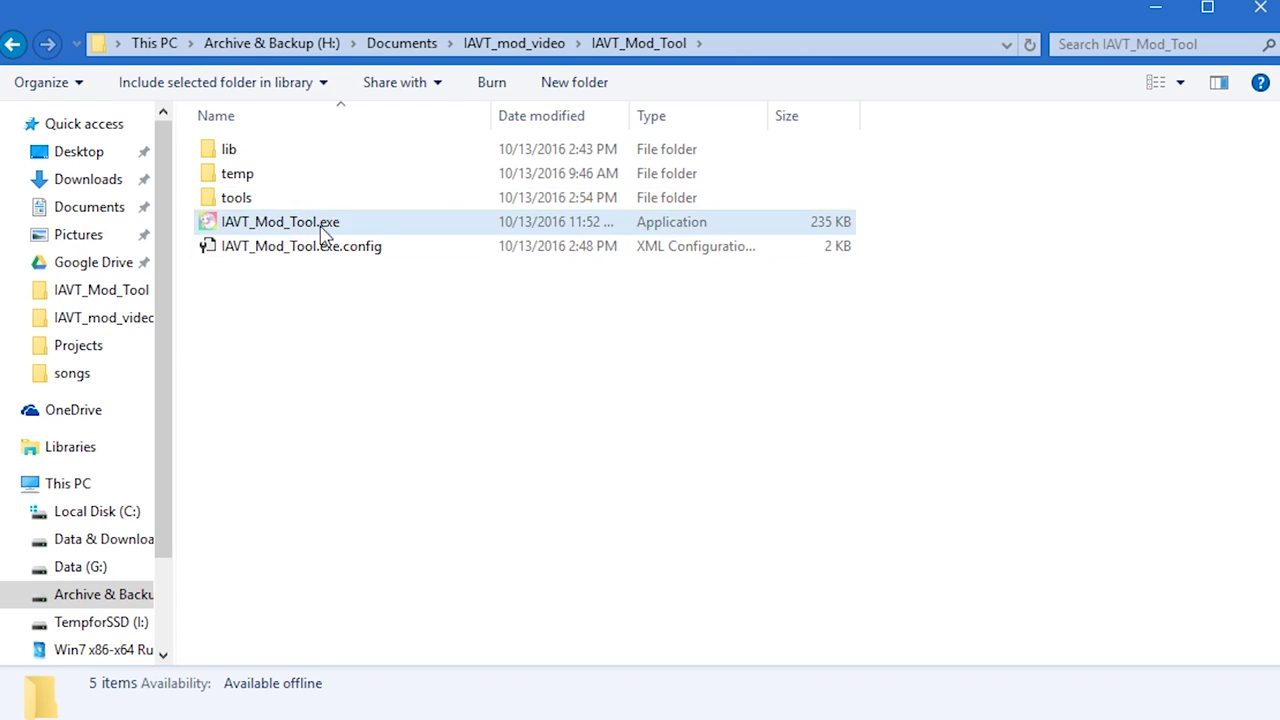
Step: Check the executables in the tools folder and return to the IAVT_mod_video folder
double_click(333, 203)
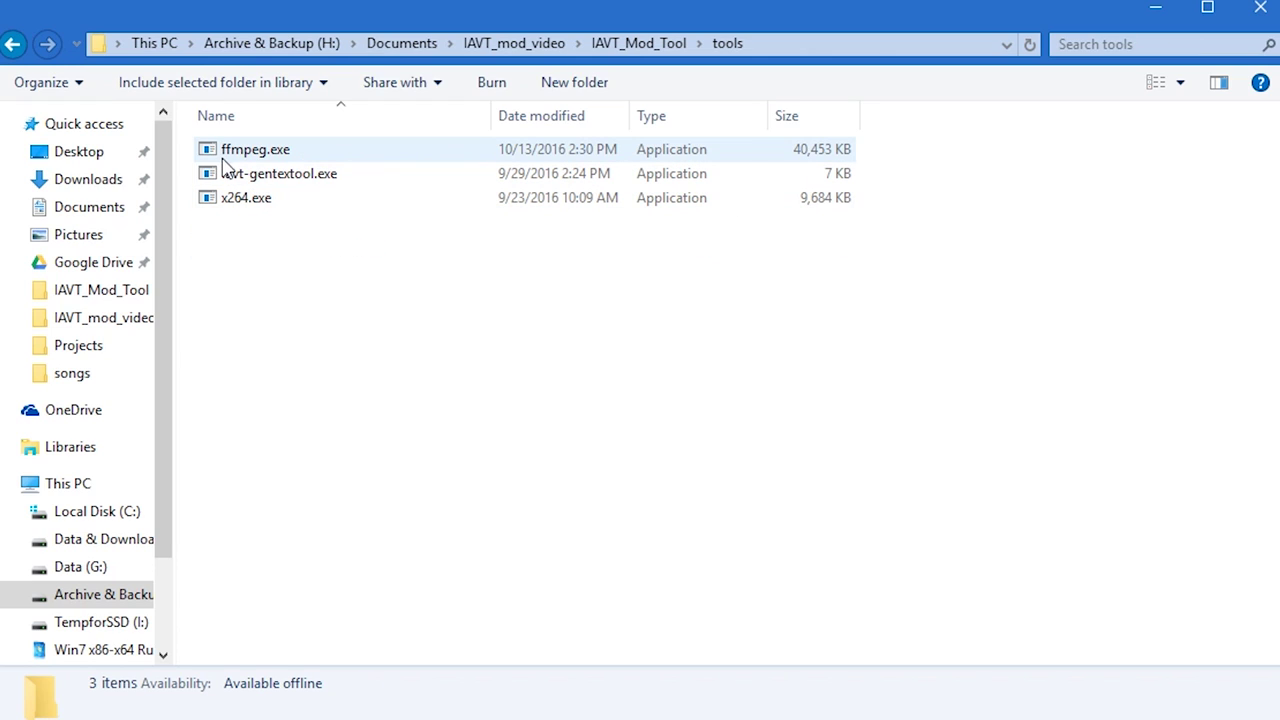
mouse_move(228, 203)
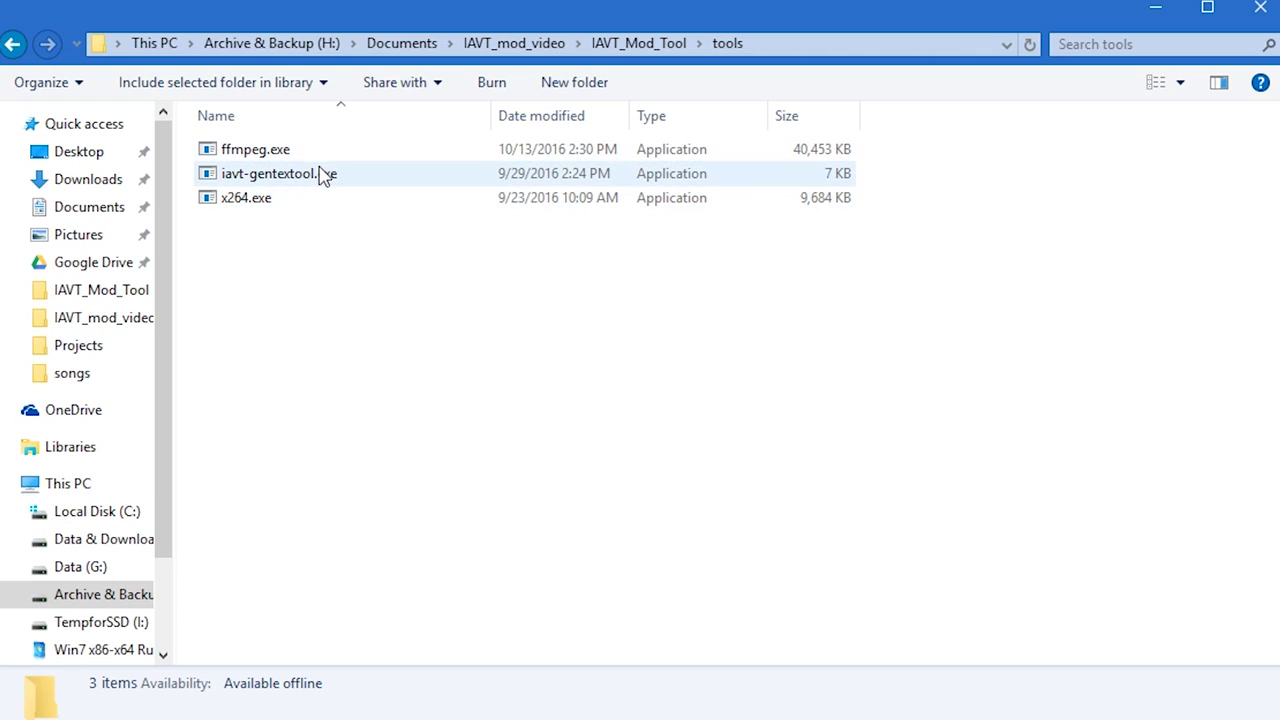
left_click(665, 47)
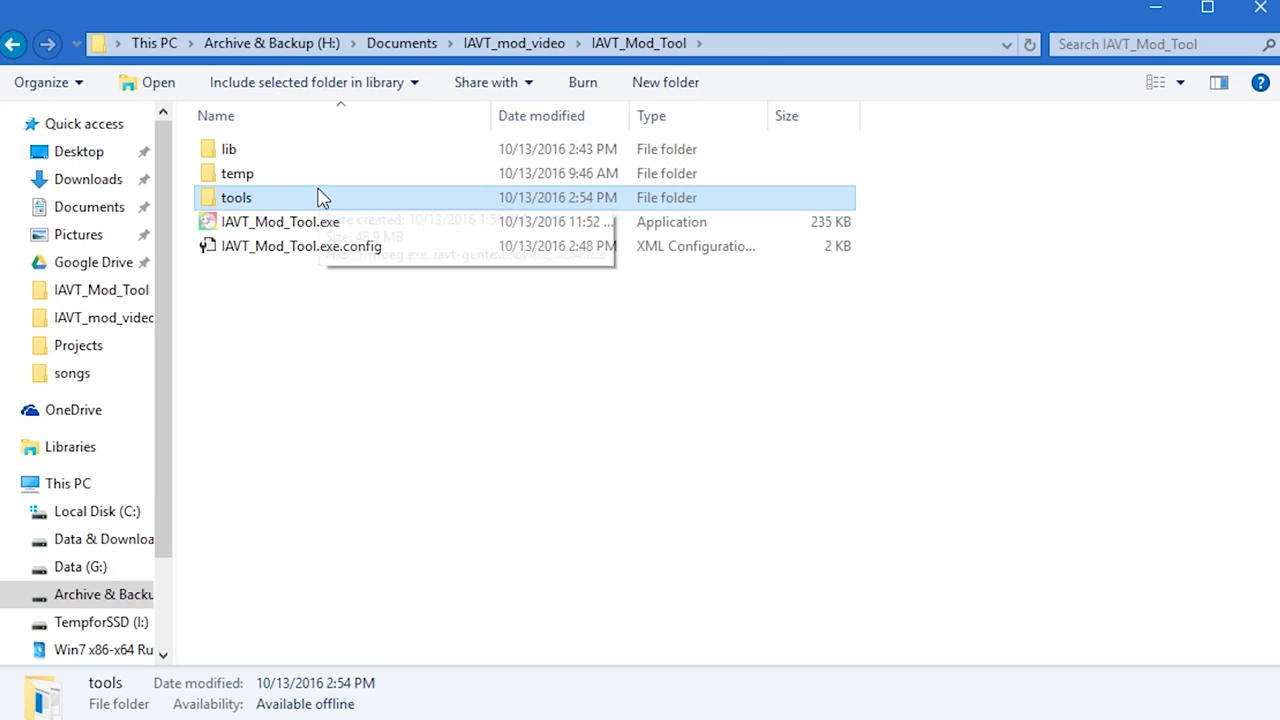
double_click(318, 197)
left_click_drag(311, 209, 249, 140)
left_click(655, 47)
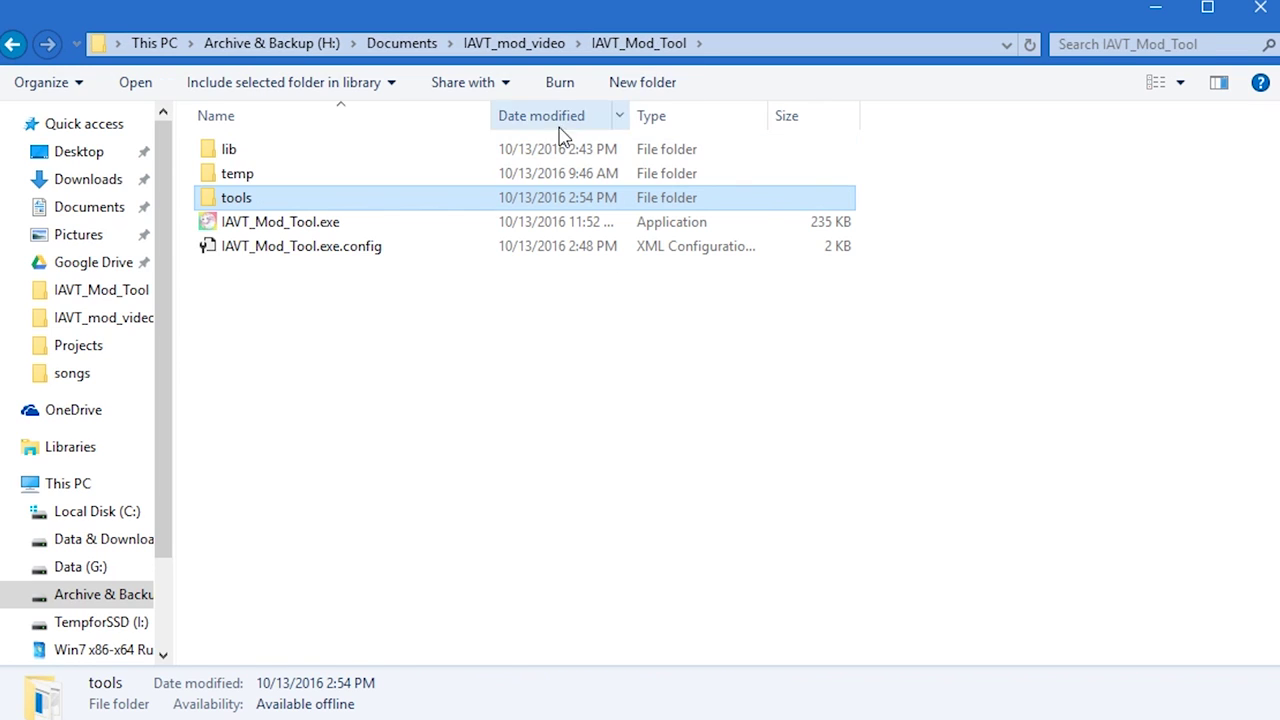
key("alt+Up")
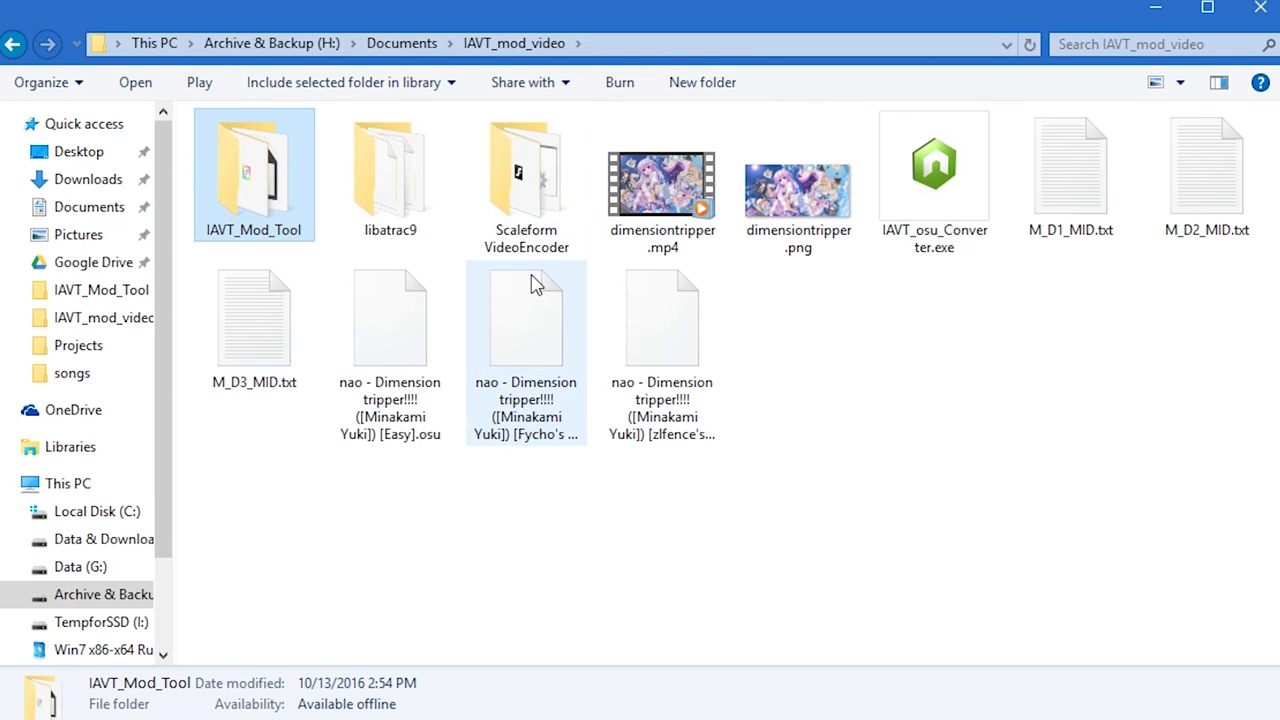
Step: Examine the source files dimensiontripper.mp4, dimensiontripper.png, M_D1_MID.txt, M_D2_MID.txt and M_D3_MID.txt
left_click(868, 482)
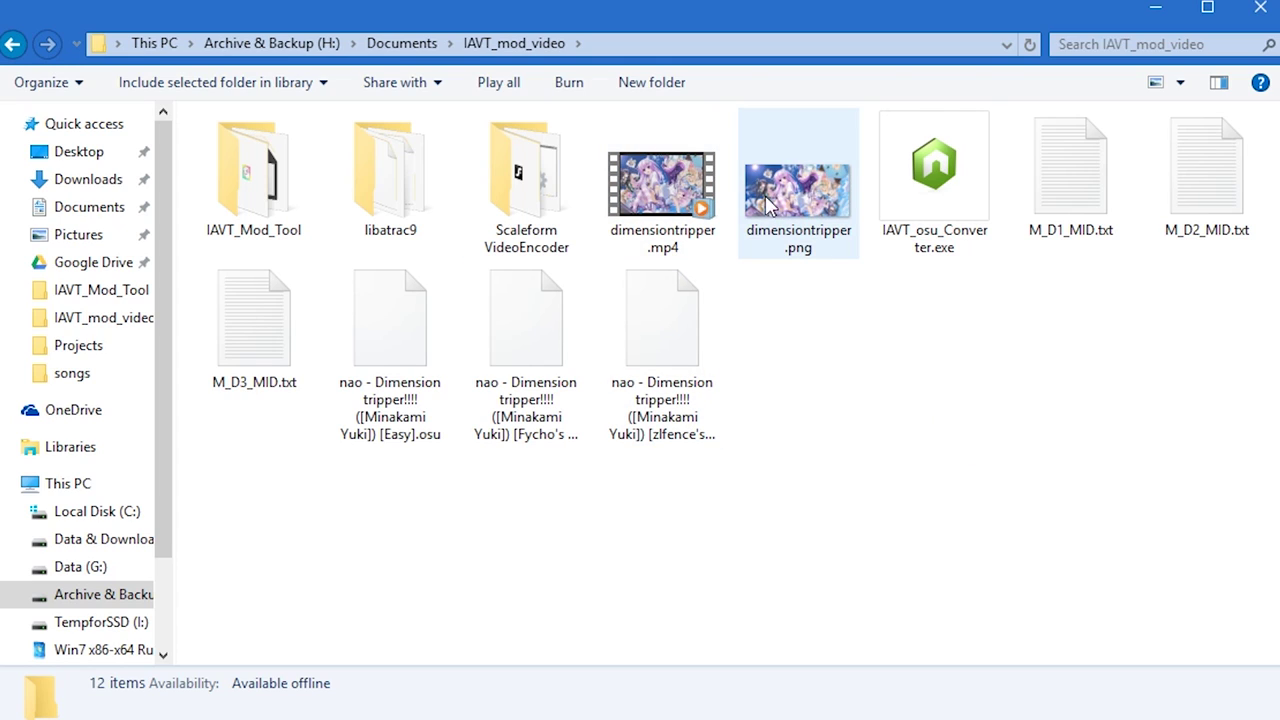
left_click(676, 208)
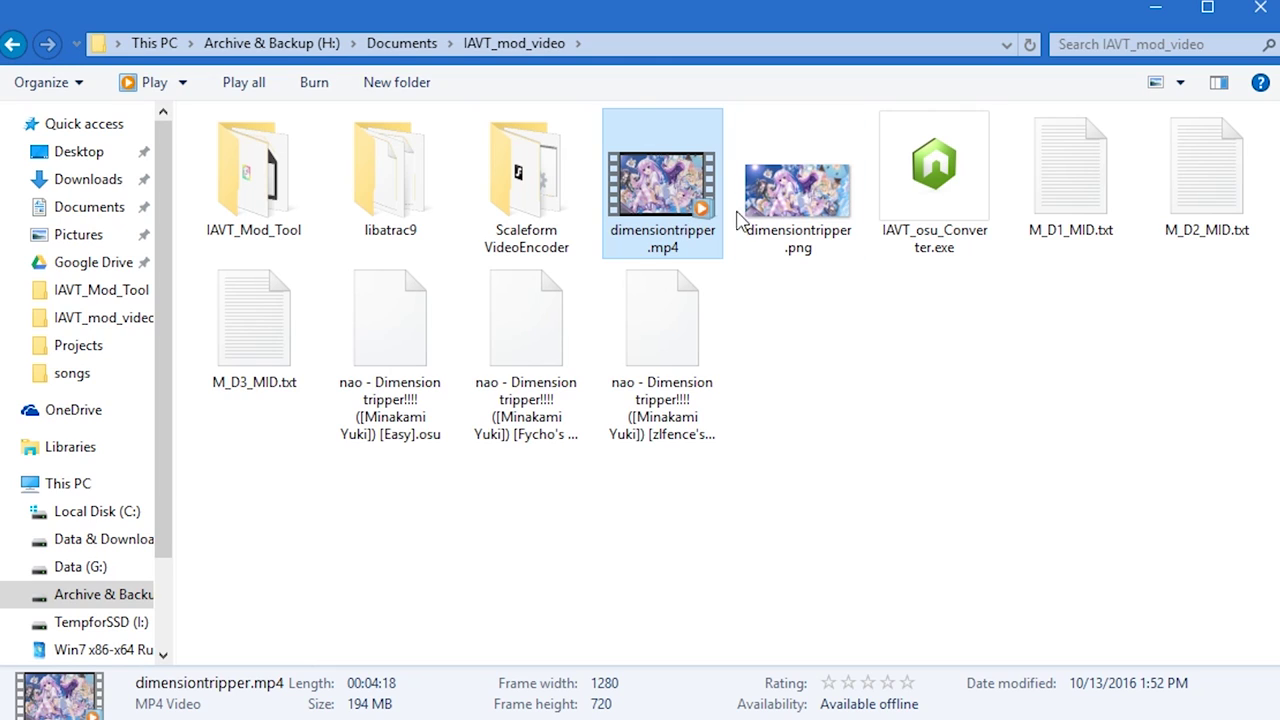
left_click_drag(790, 195, 846, 175)
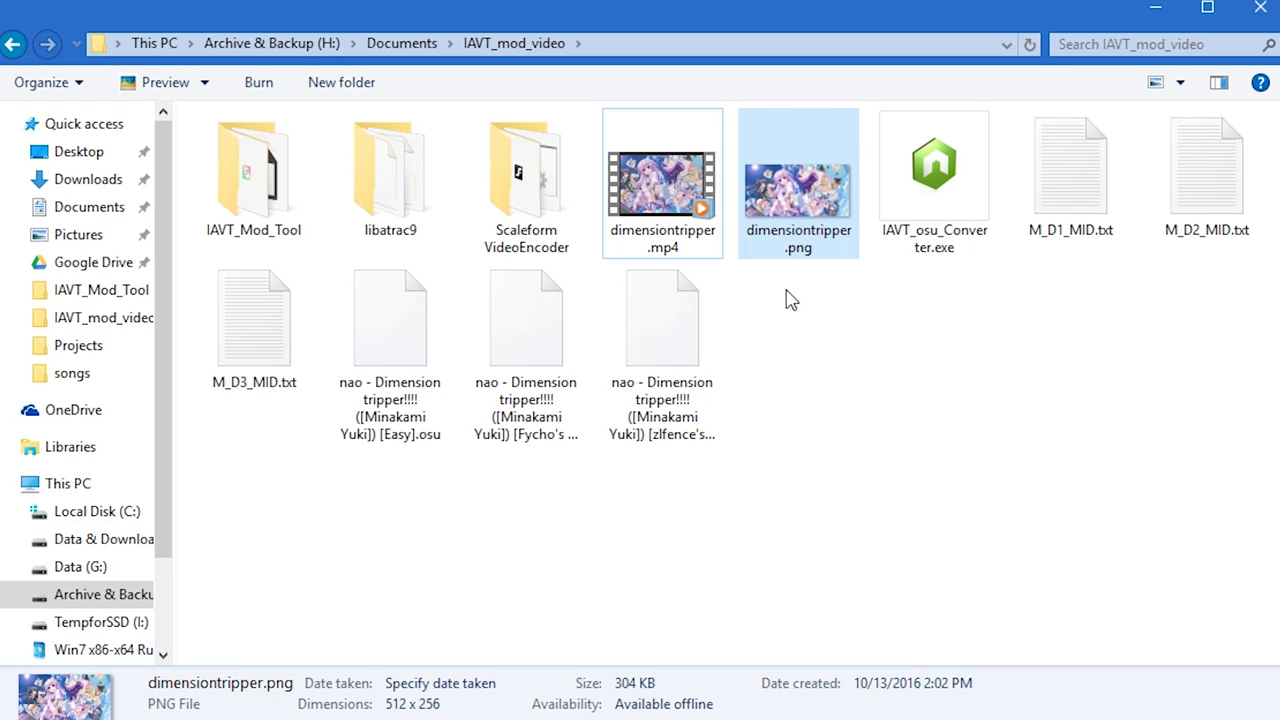
left_click_drag(790, 295, 737, 226)
left_click(712, 237)
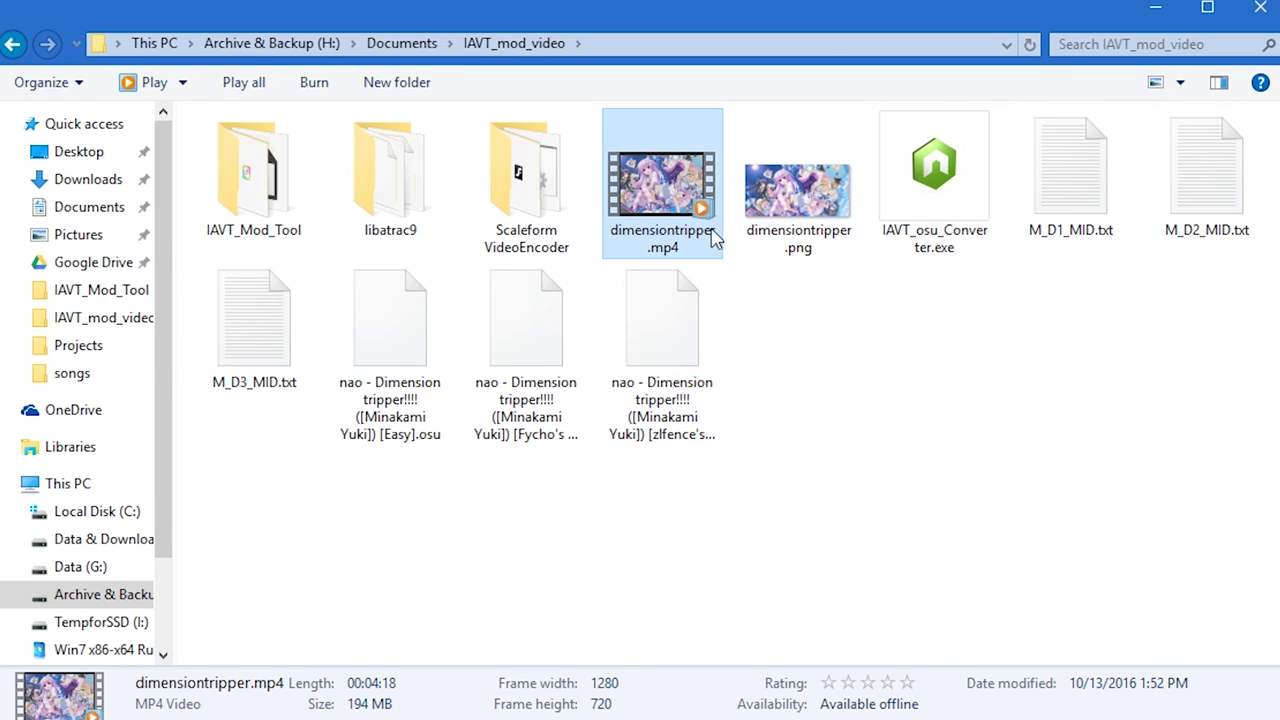
left_click_drag(1062, 298, 1192, 162)
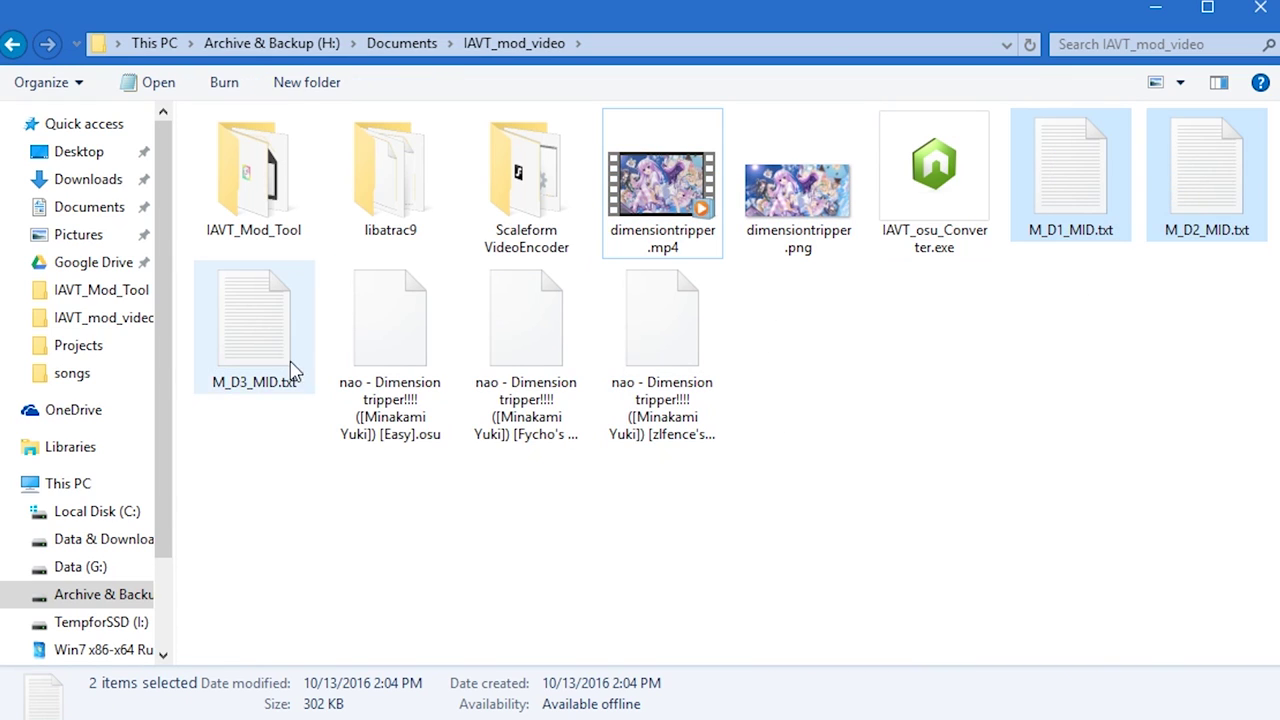
left_click(292, 370)
left_click(900, 503)
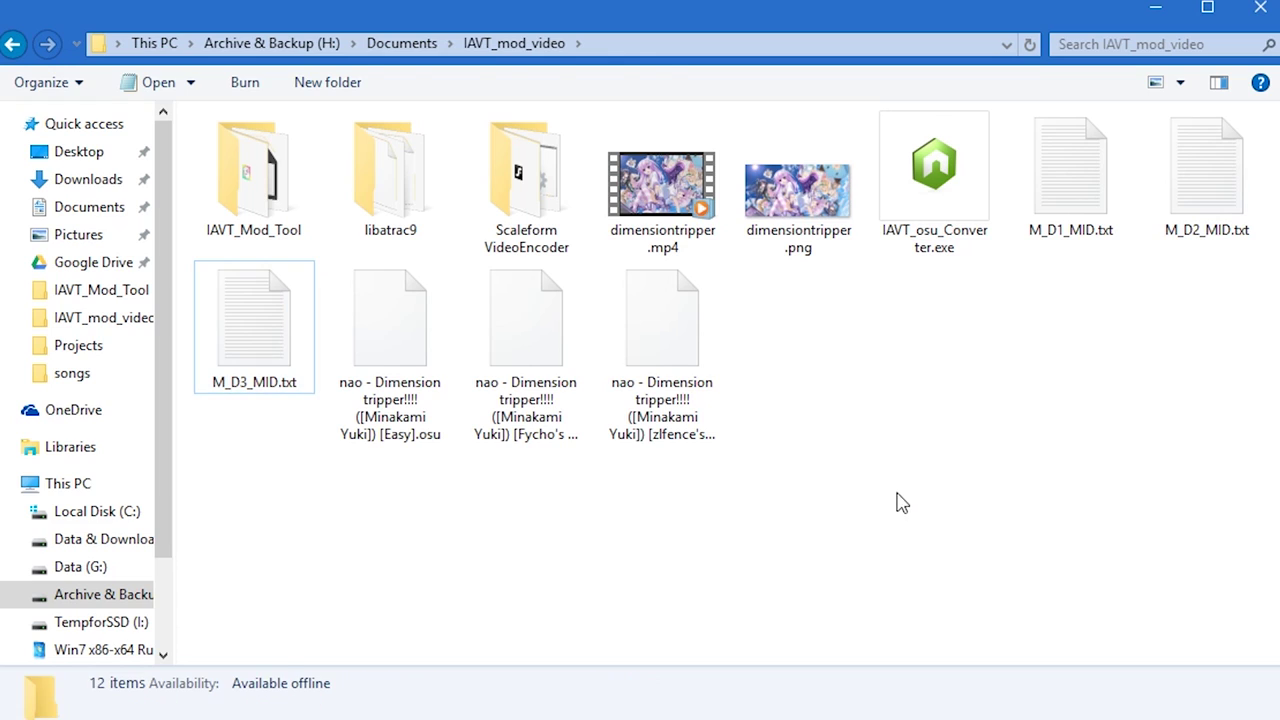
Step: Launch IAVT_Mod_Tool.exe from the IAVT_Mod_Tool folder and accept its request to set the tool paths
double_click(268, 188)
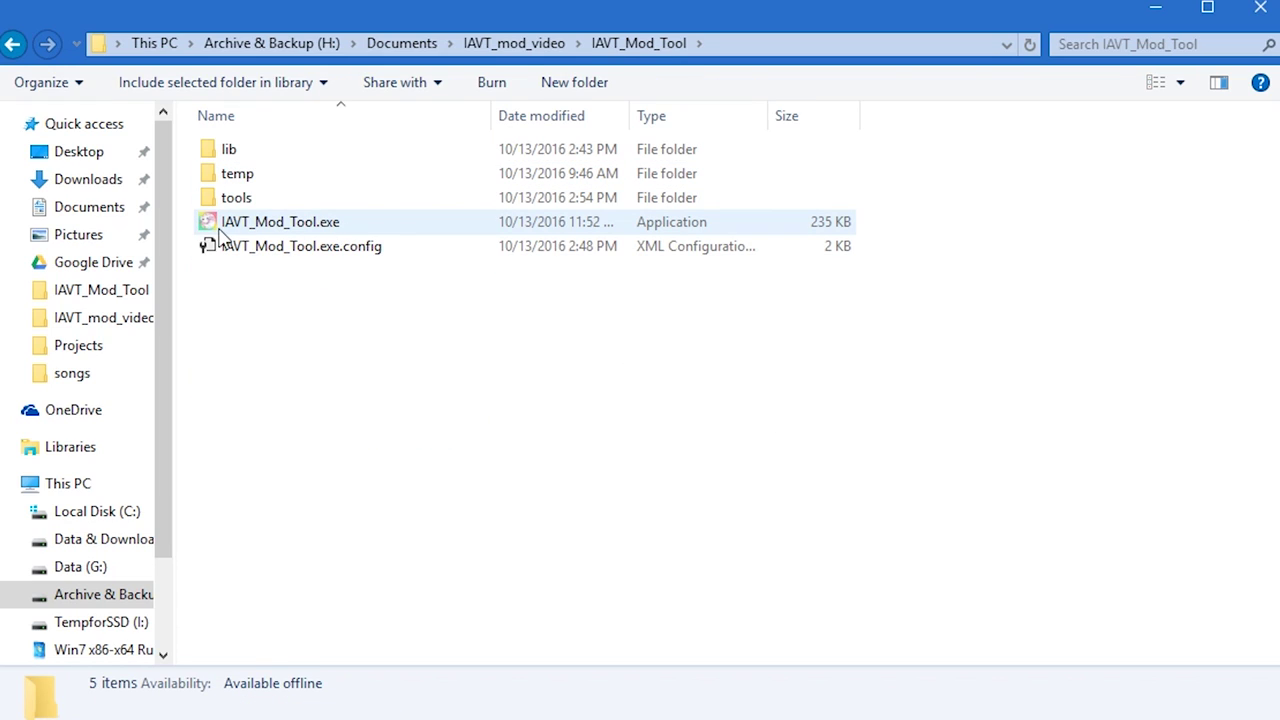
double_click(270, 234)
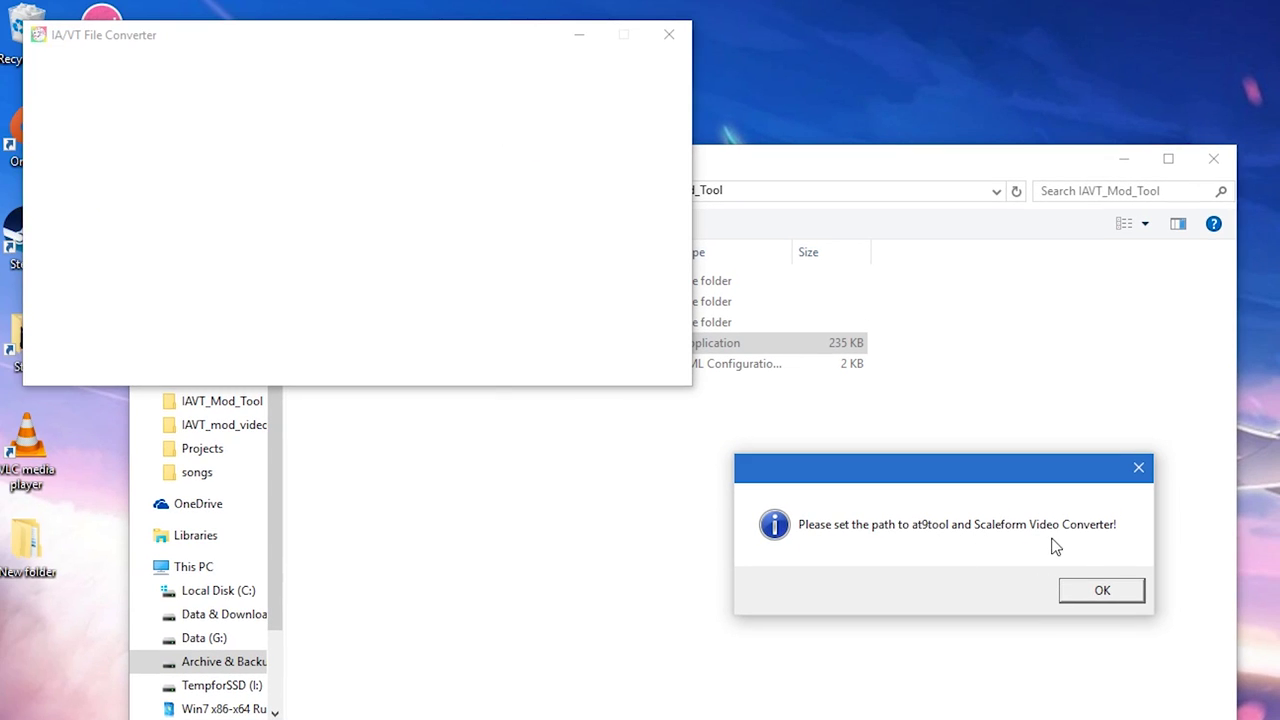
left_click(1100, 590)
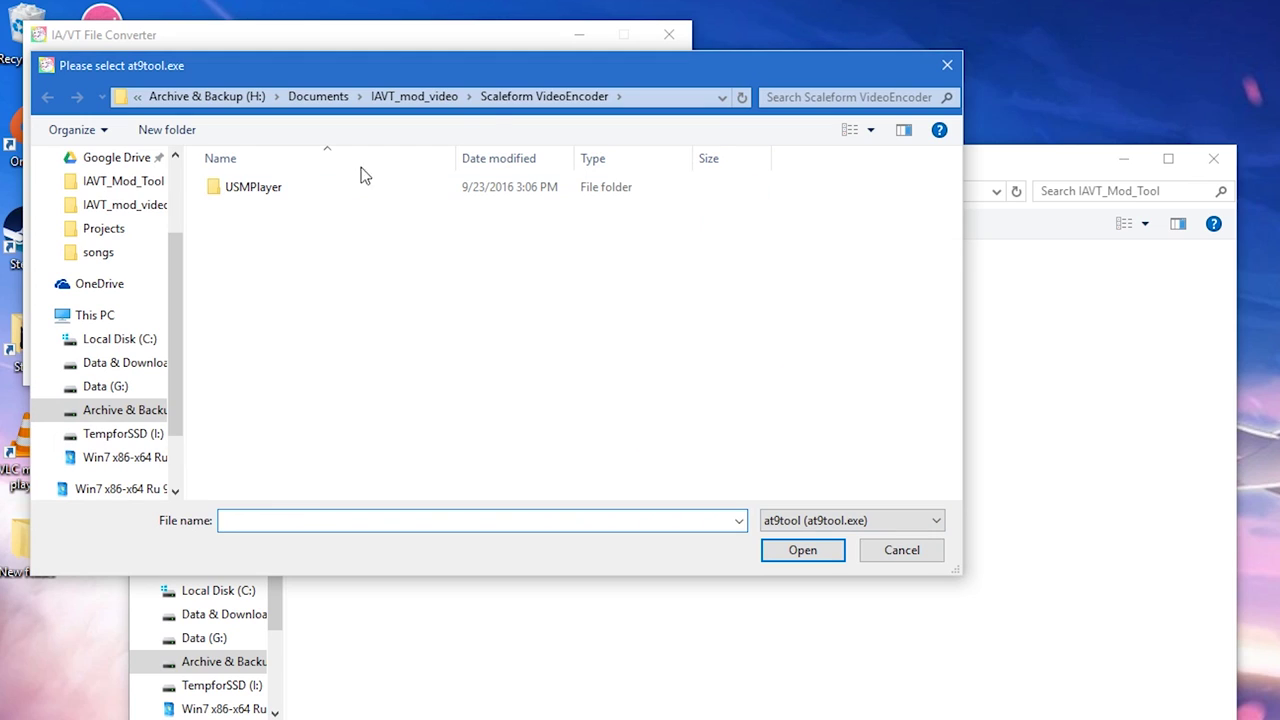
Step: Set the at9tool path by choosing at9tool.exe in the libatrac9 folder
left_click(414, 96)
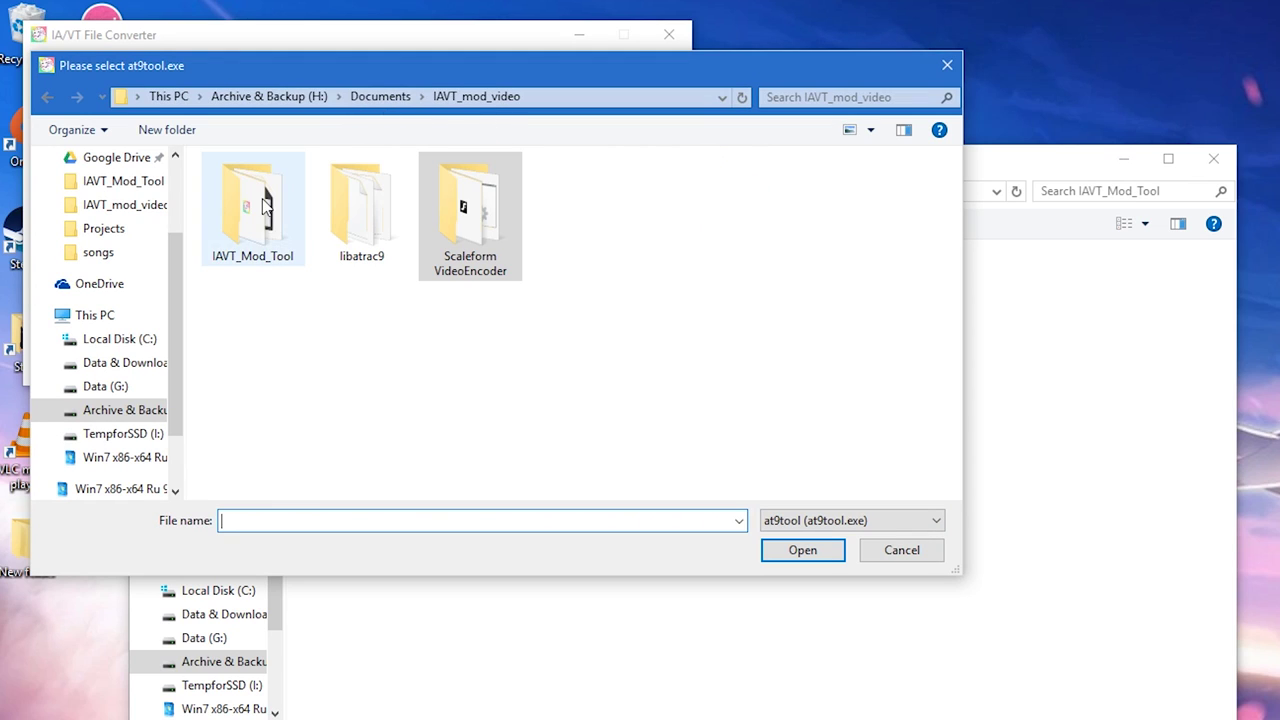
double_click(361, 210)
double_click(266, 271)
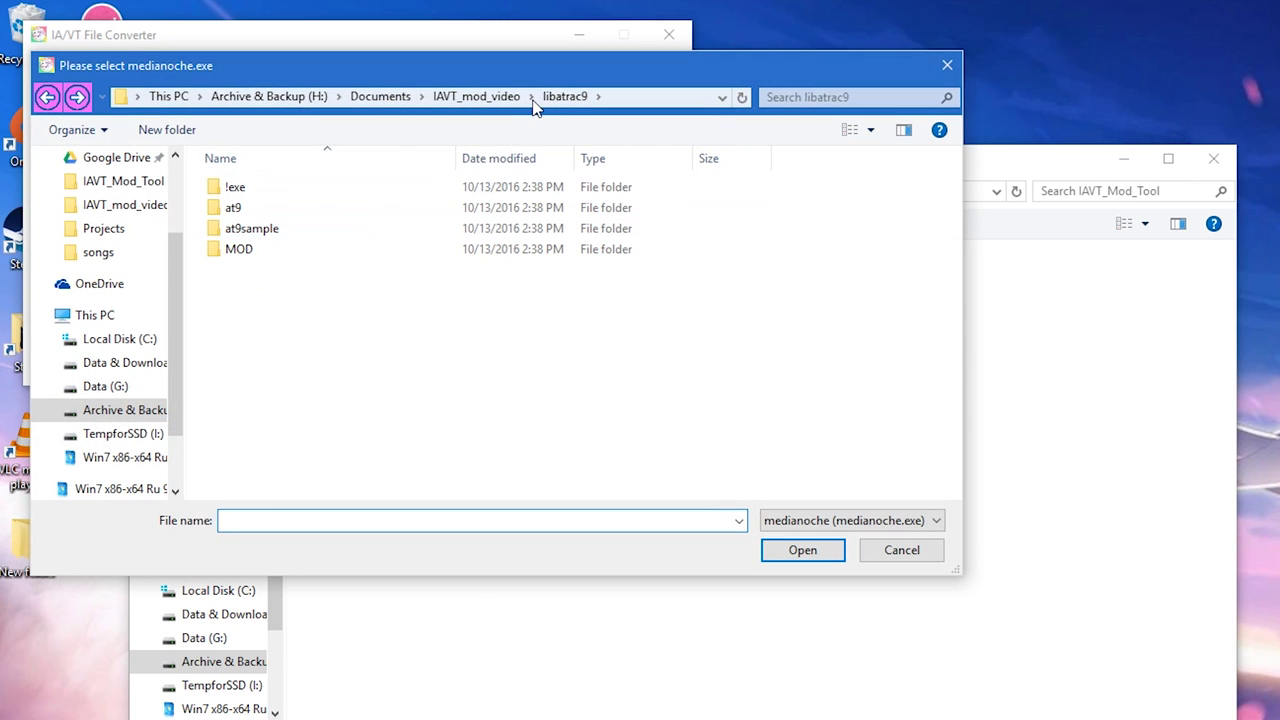
Step: Set the Scaleform converter path to medianoche.exe in the Scaleform VideoEncoder folder and reposition the converter window
left_click(476, 96)
double_click(463, 194)
double_click(272, 210)
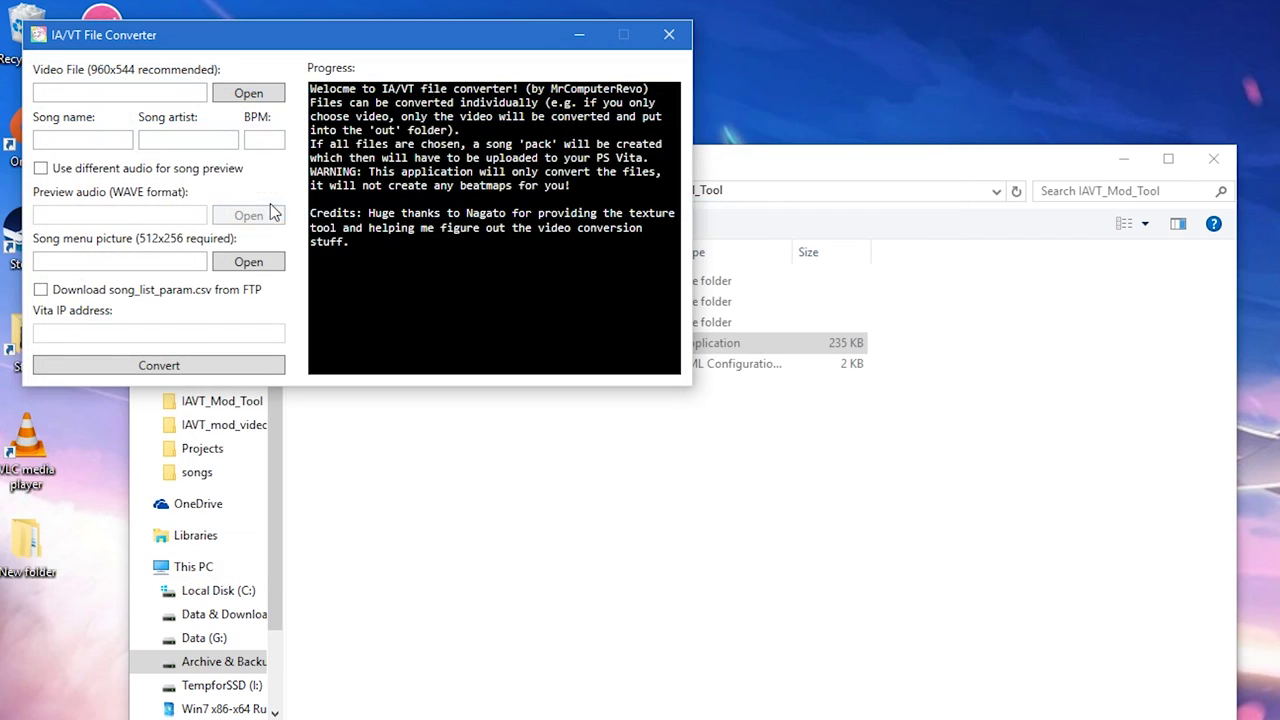
left_click_drag(175, 35, 367, 89)
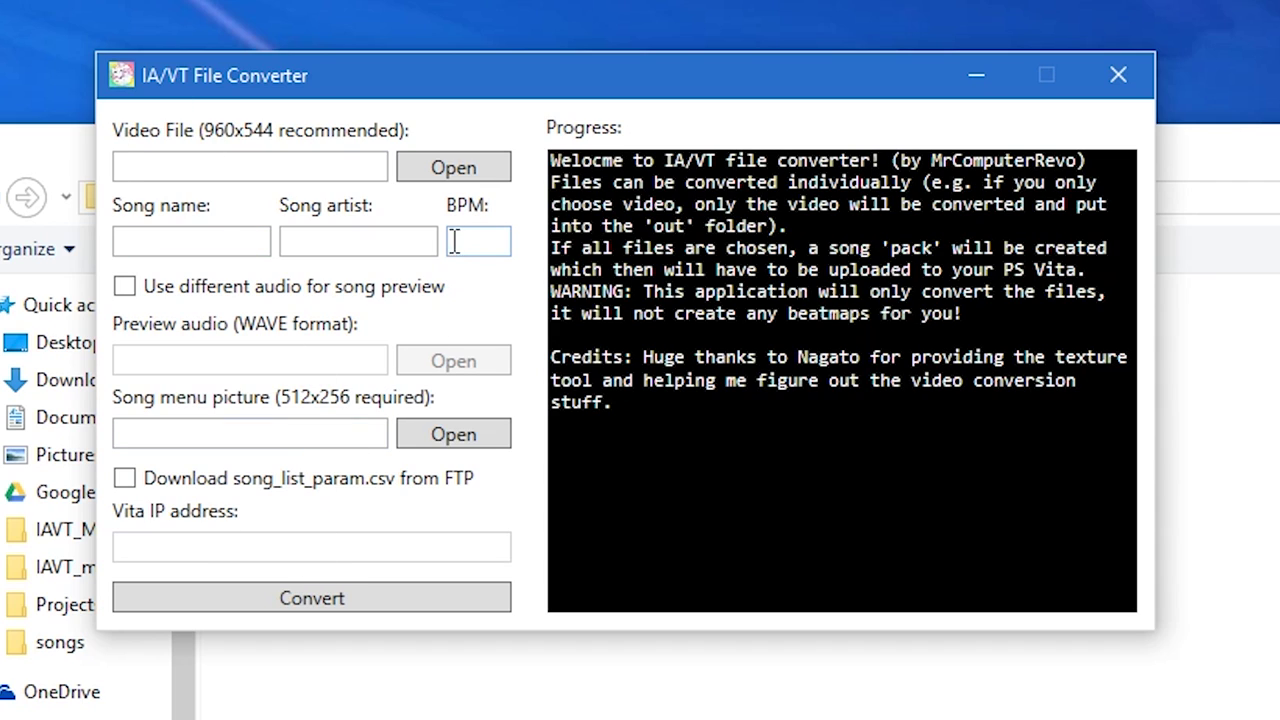
Step: Choose dimensiontripper.mp4 from the IAVT_mod_video folder as the video file
left_click(478, 175)
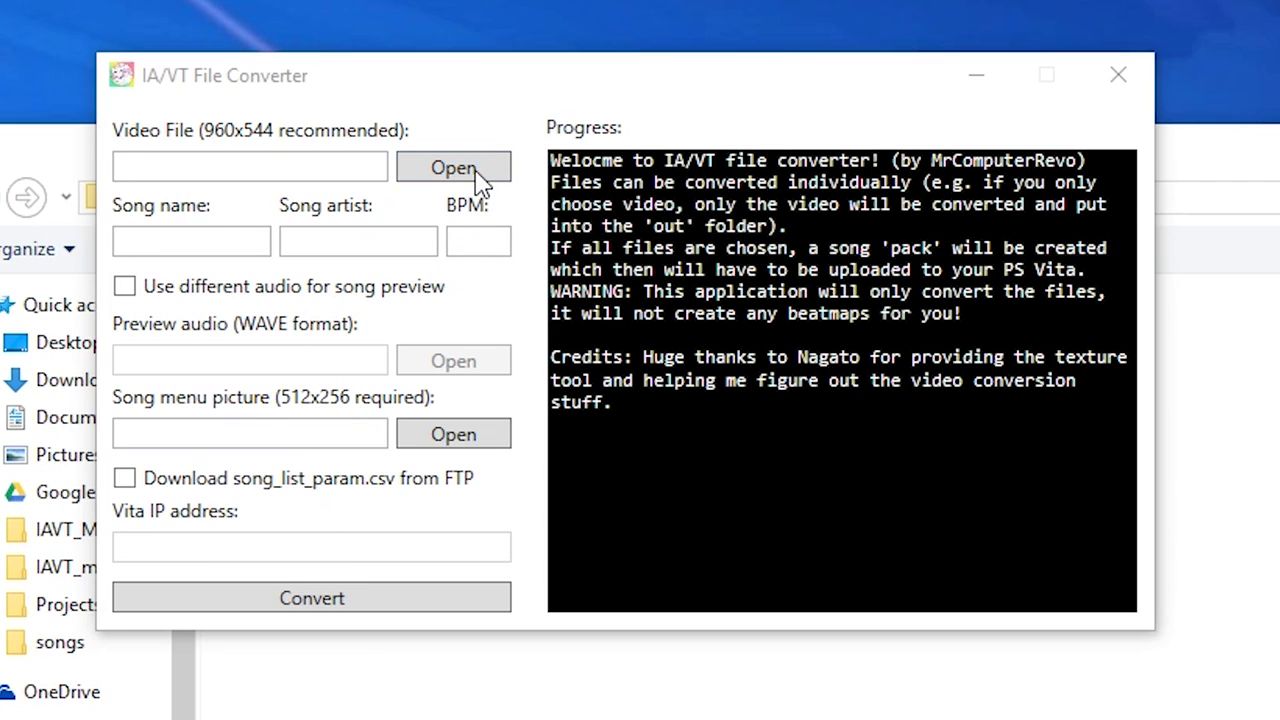
left_click(694, 177)
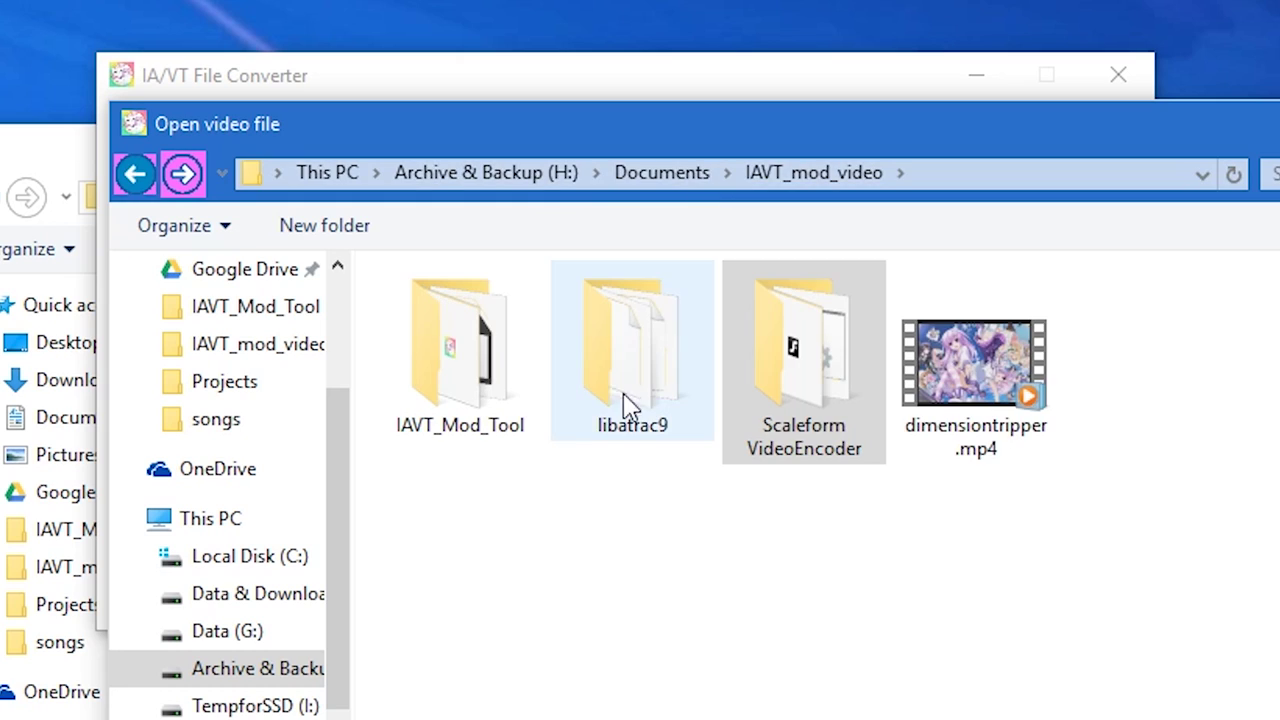
left_click(945, 350)
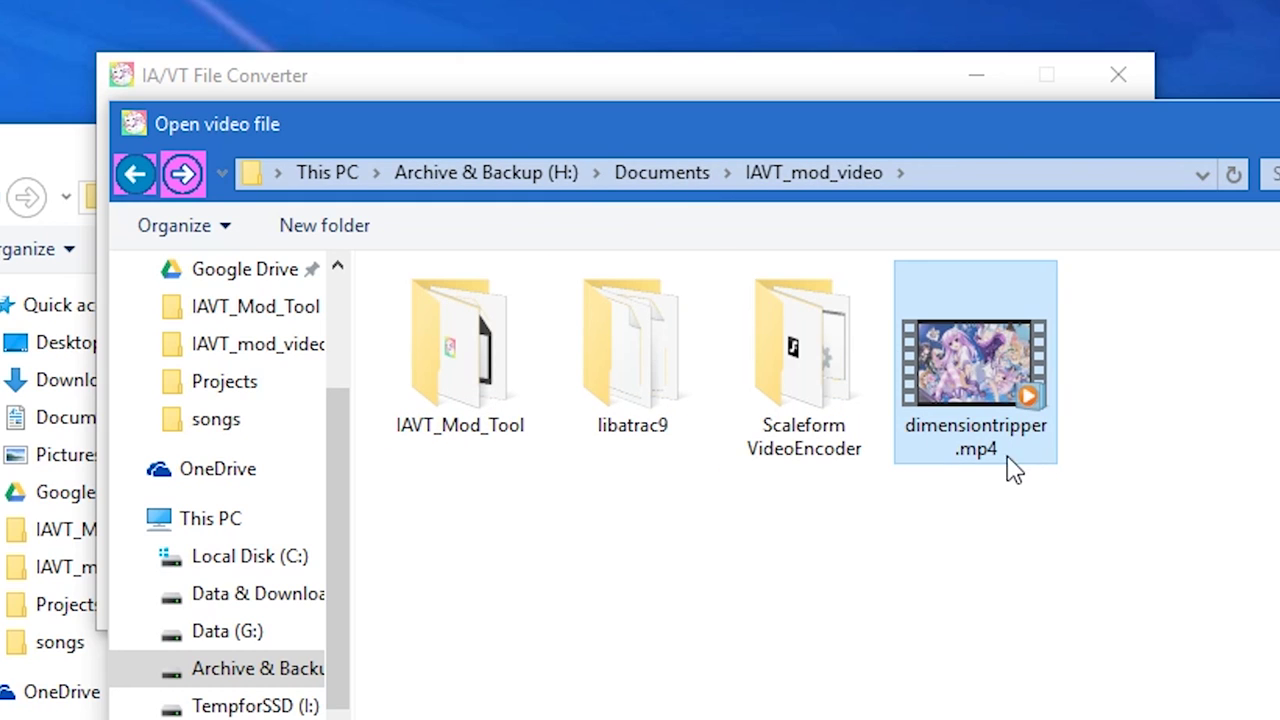
double_click(966, 380)
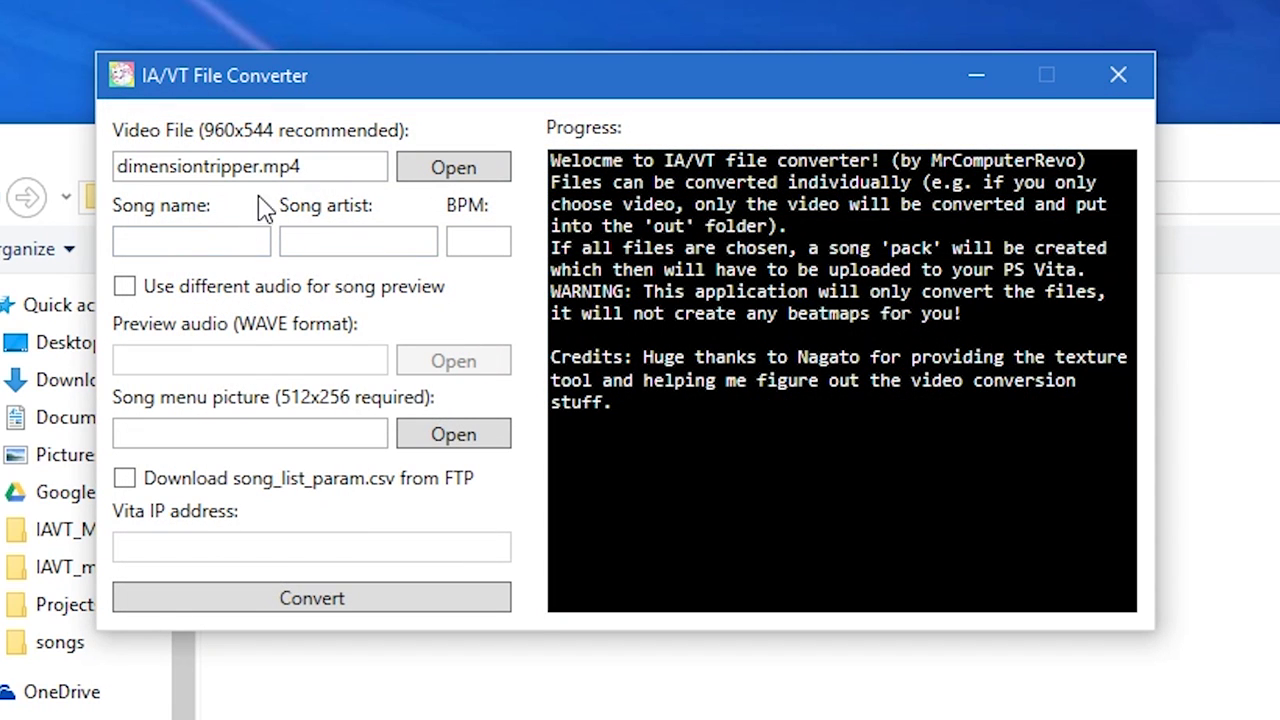
Step: Enter the song name Dimension tripper, the artist nao and a BPM of 188
left_click(153, 236)
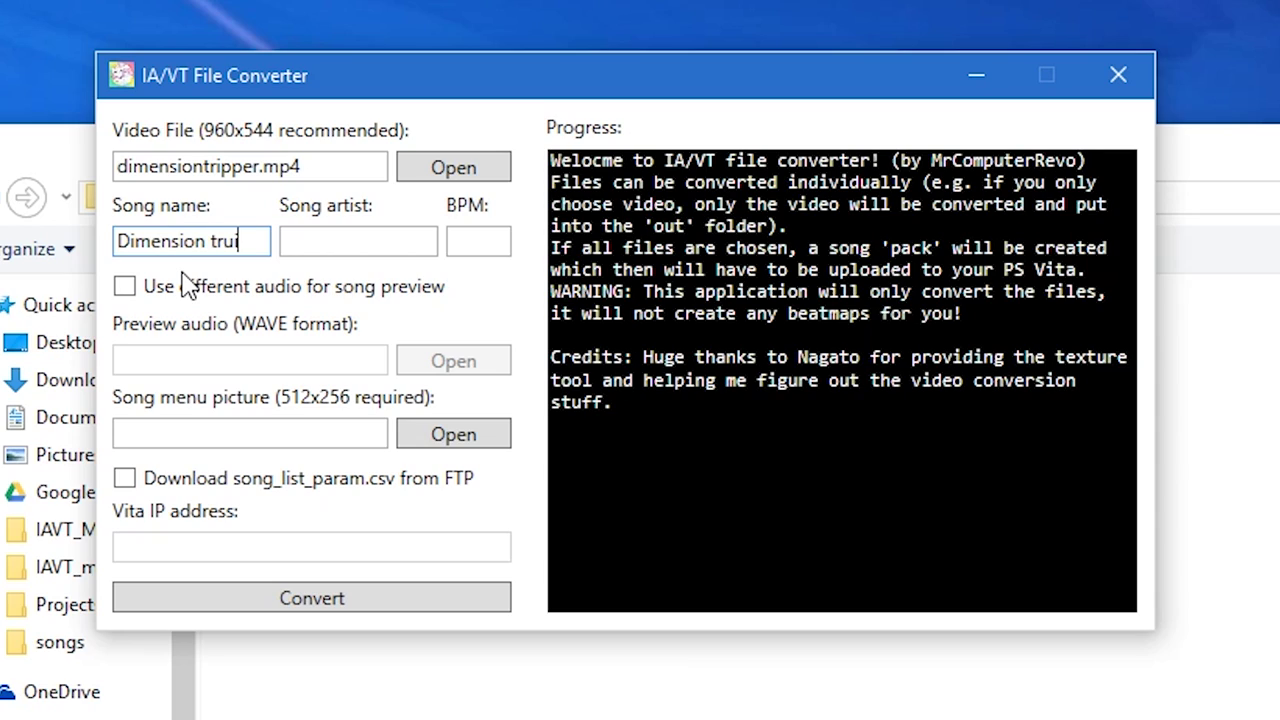
type("Dimension tripper")
key("Tab")
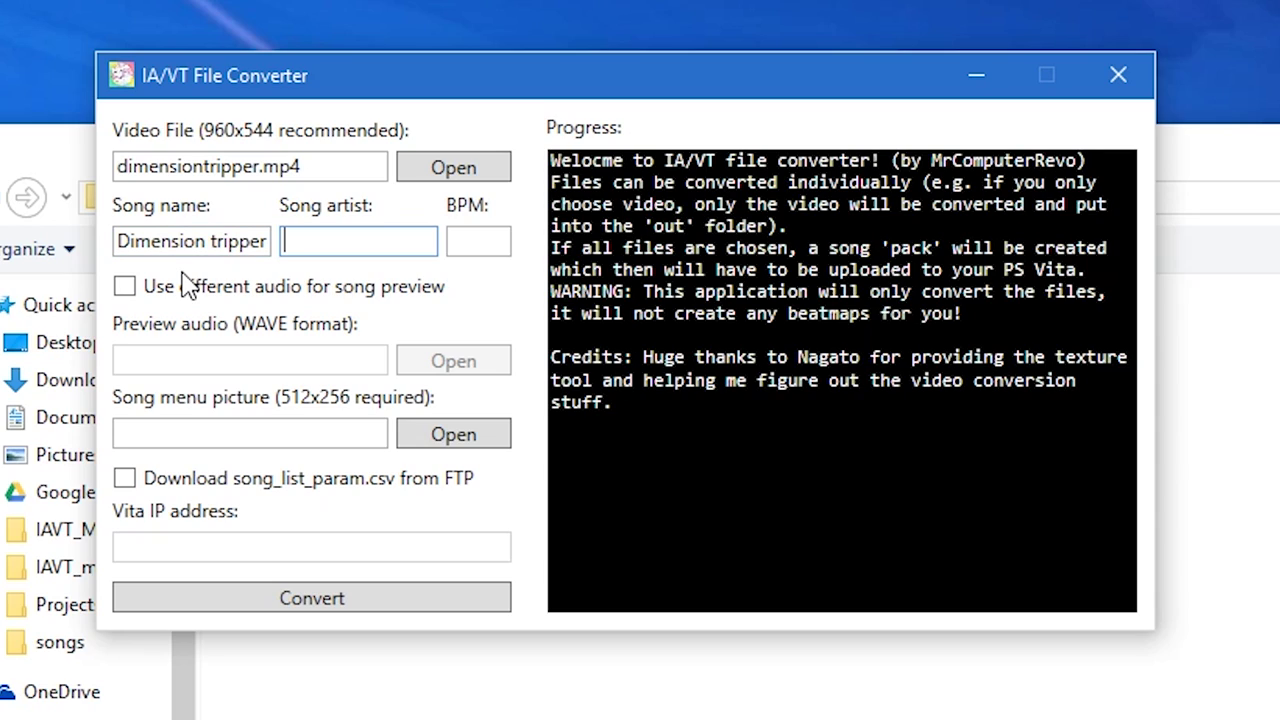
key("Tab")
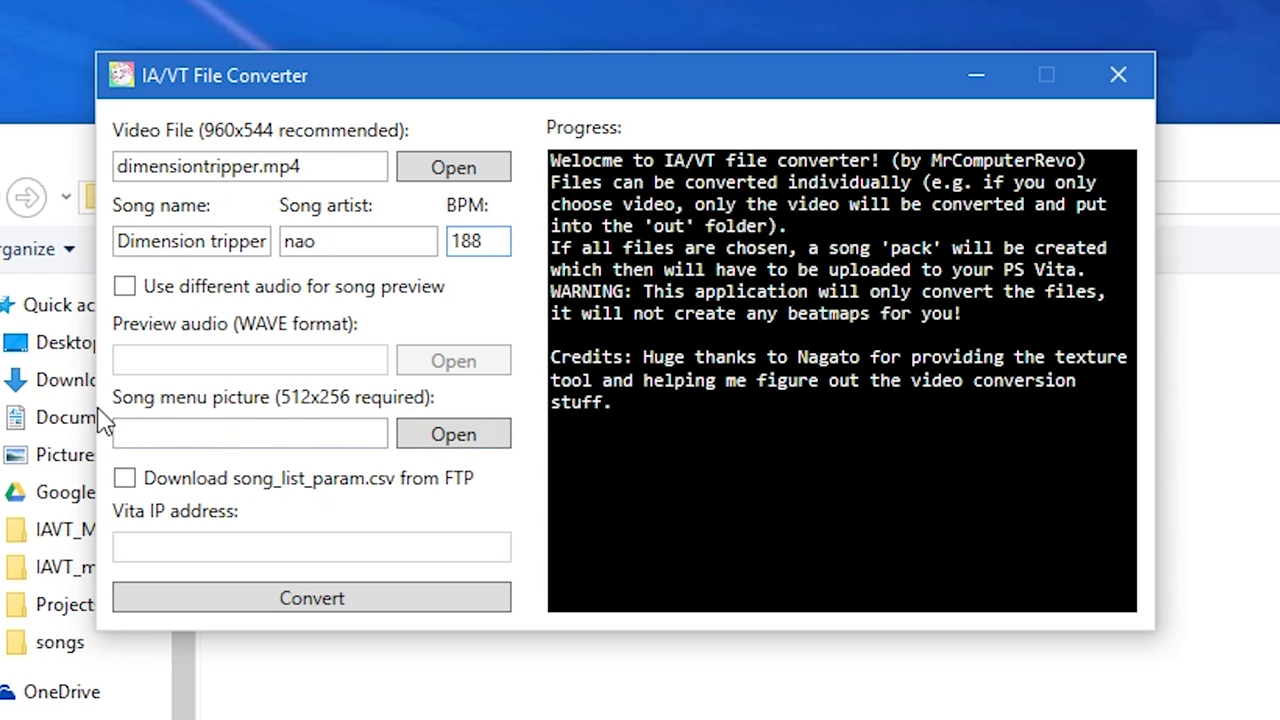
Step: Choose dimensiontripper.png as the song menu picture
left_click(458, 438)
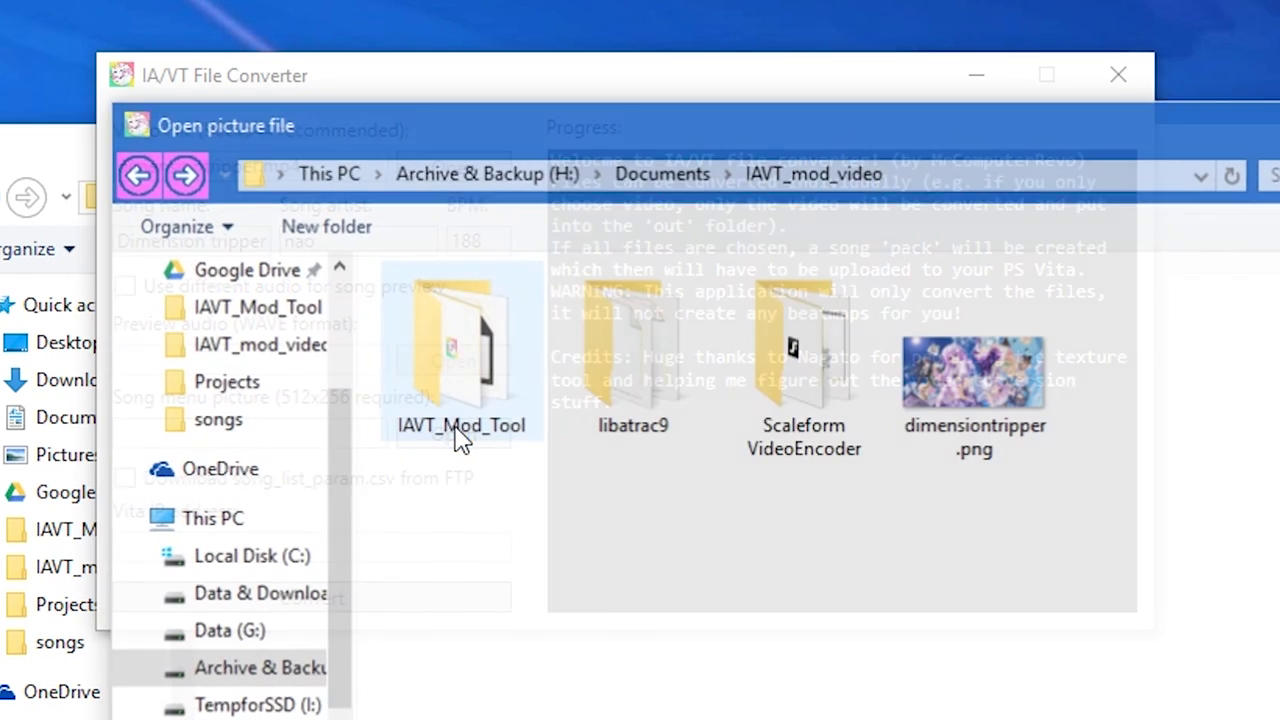
left_click(985, 372)
double_click(988, 373)
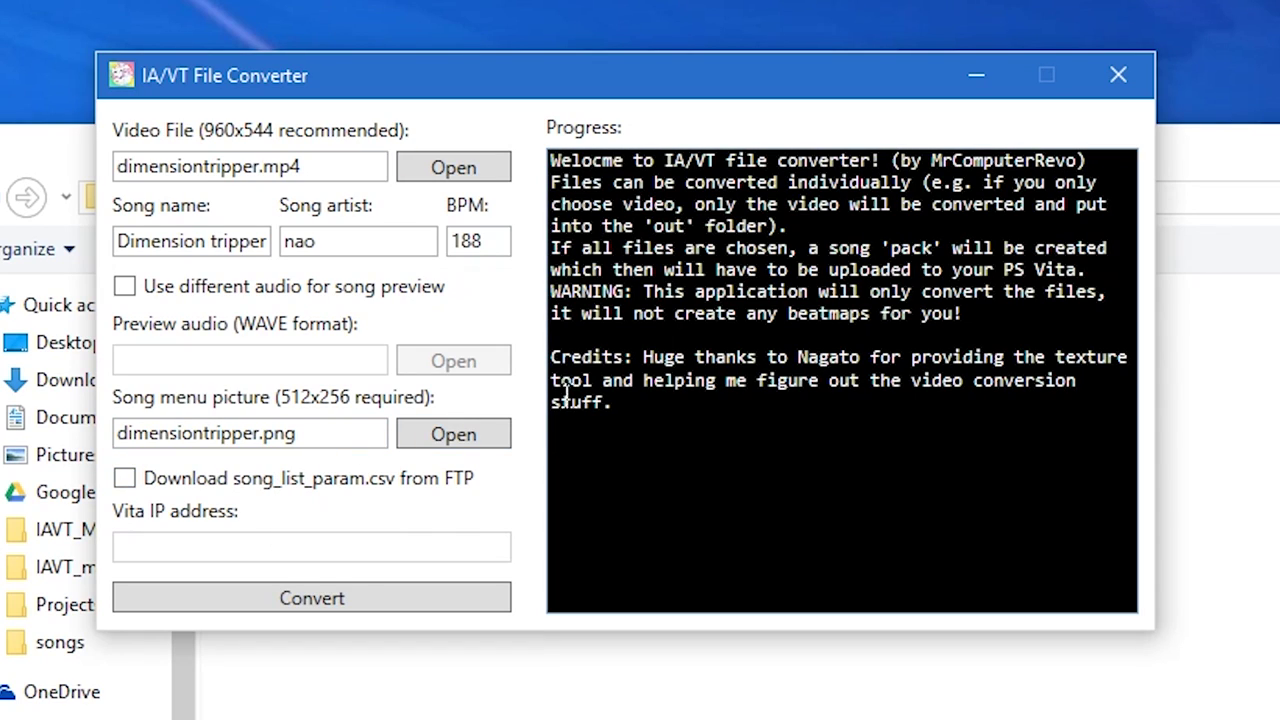
Step: Enable downloading song_list_param.csv from FTP with Vita IP address 192.168.173.197, without a port, and start the conversion
left_click(170, 490)
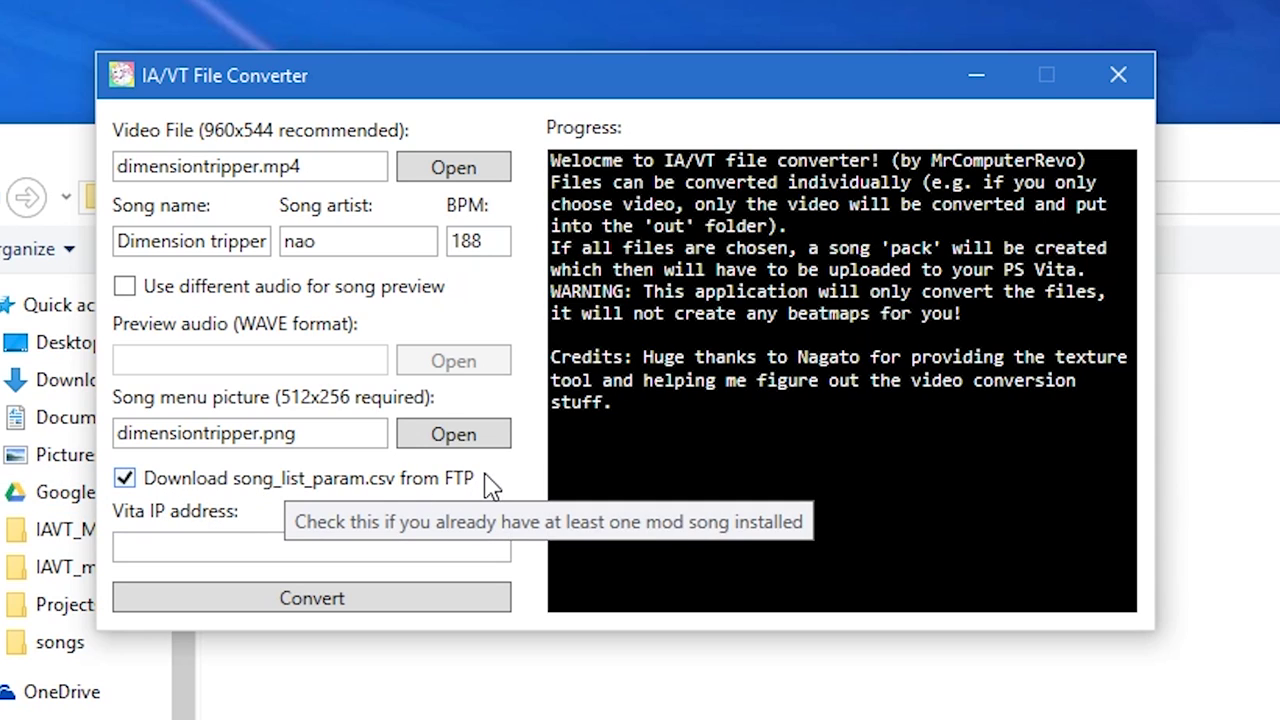
left_click(164, 546)
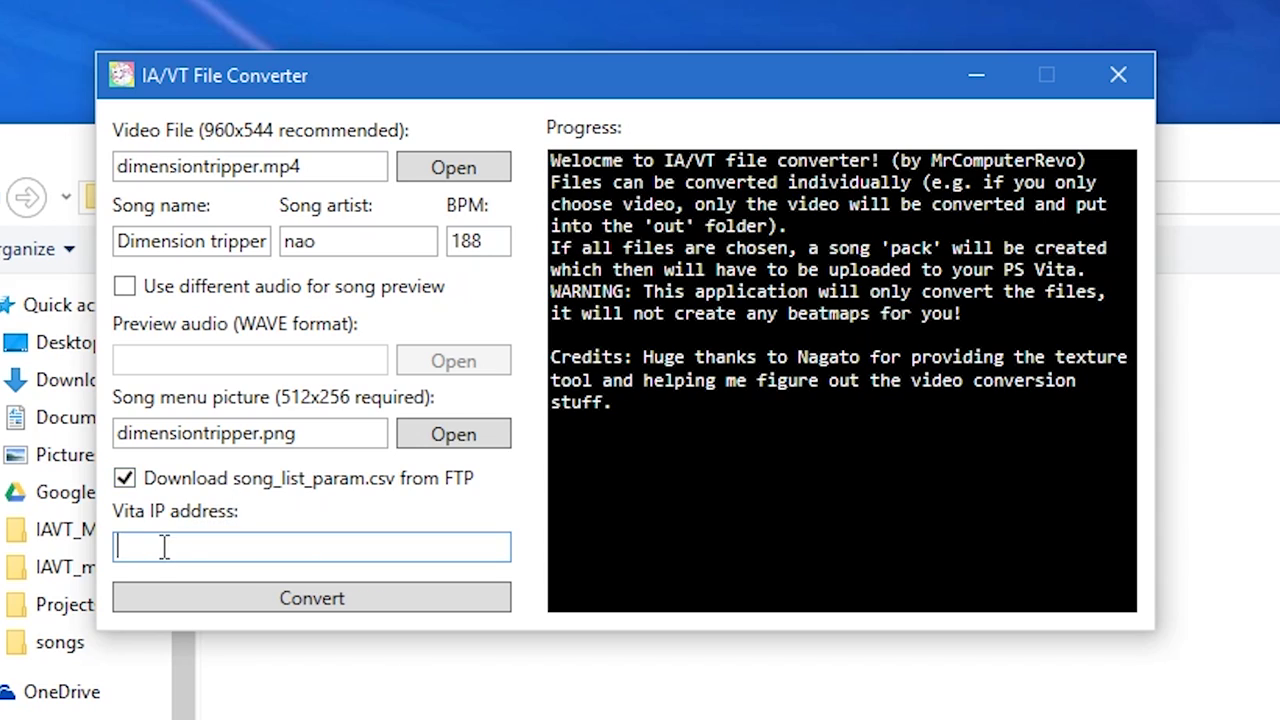
key("alt+Tab")
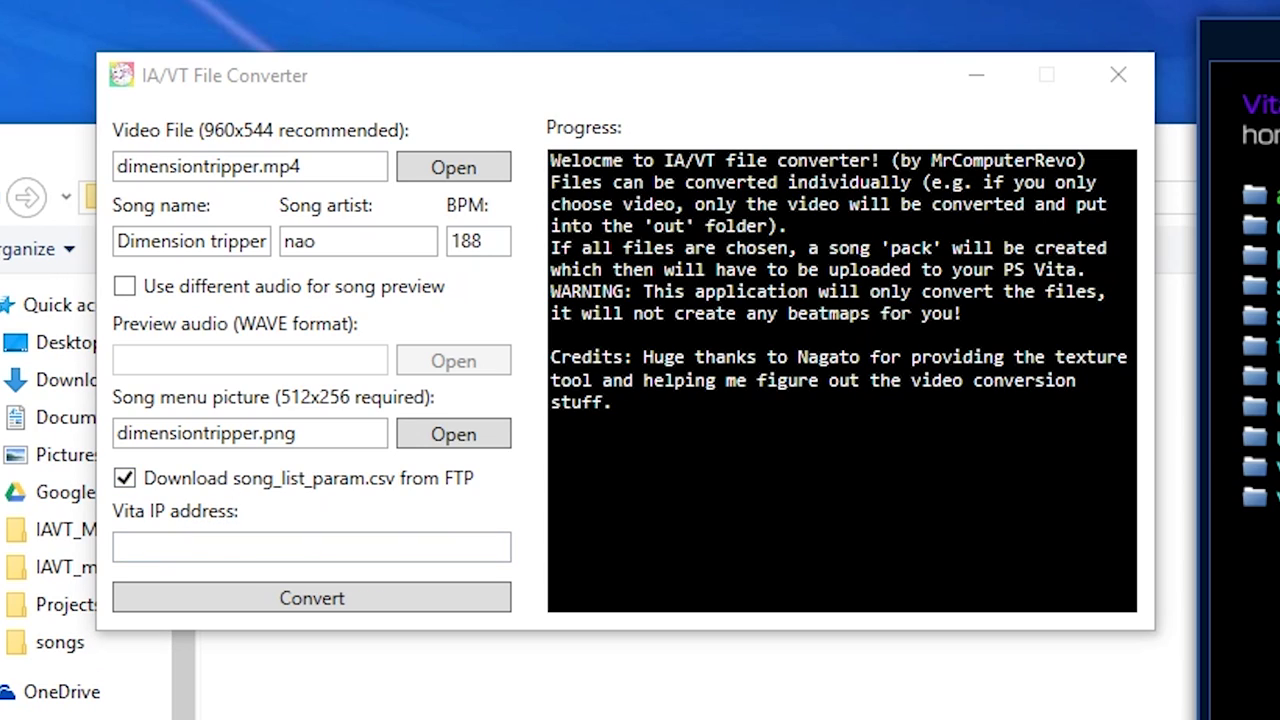
left_click(187, 540)
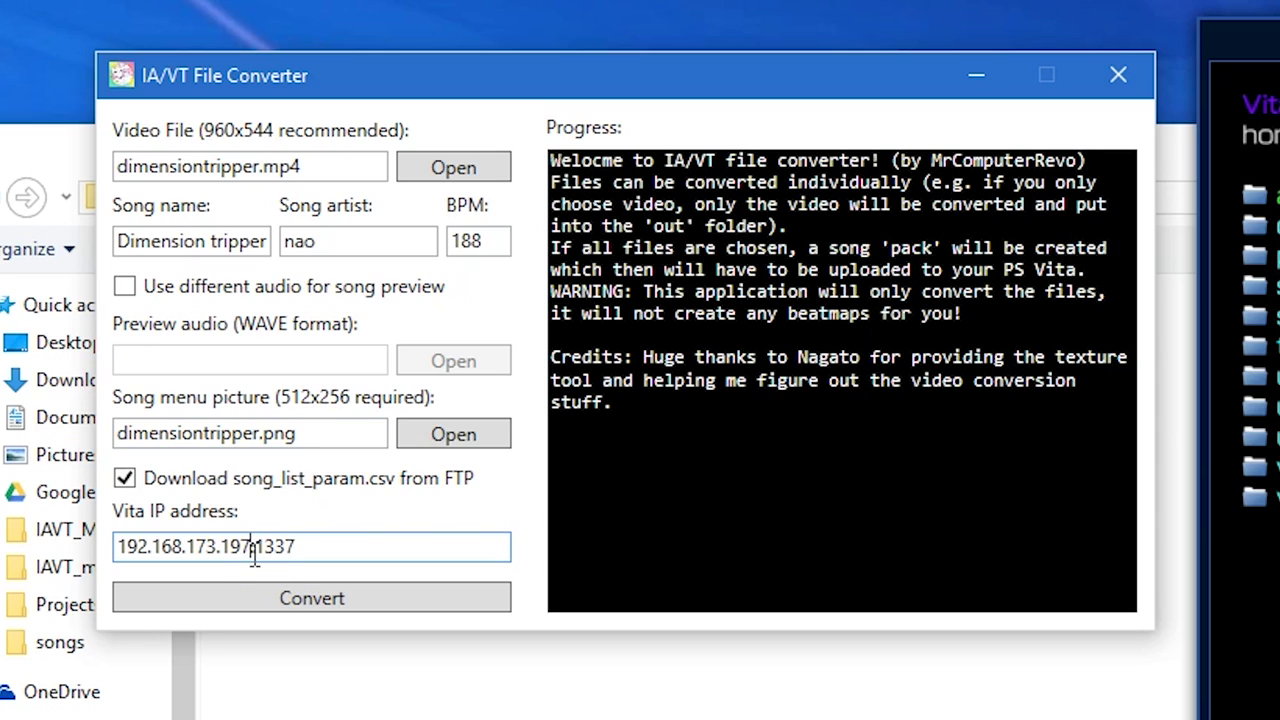
left_click_drag(253, 550, 428, 594)
key("BackSpace")
left_click(314, 605)
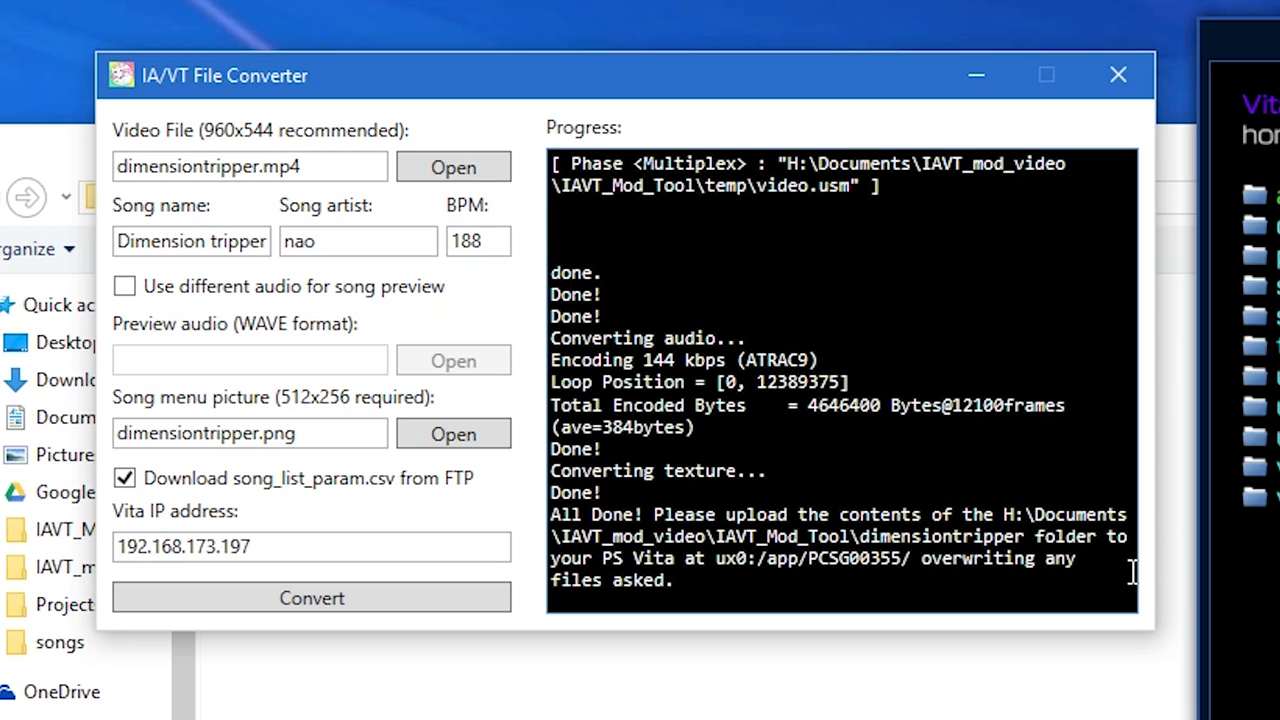
Step: Open the generated dimensiontripper folder in IAVT_Mod_Tool and check the converter's upload instructions
left_click(420, 665)
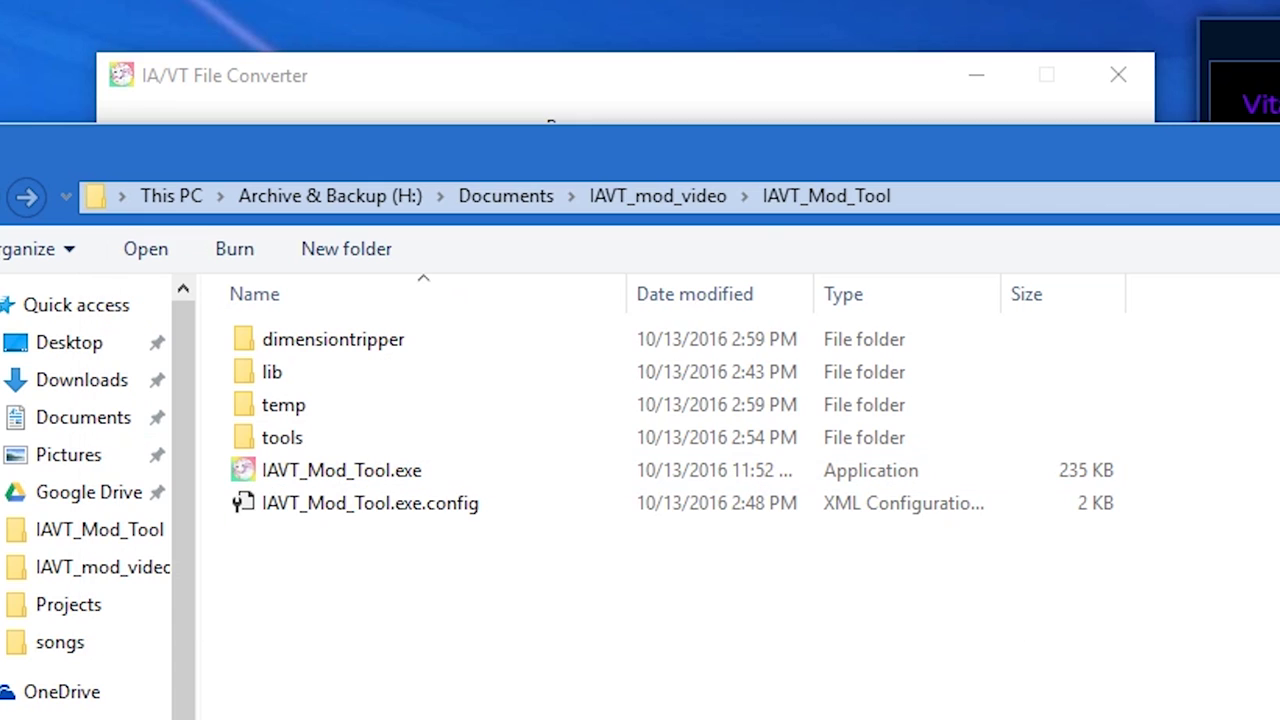
double_click(332, 351)
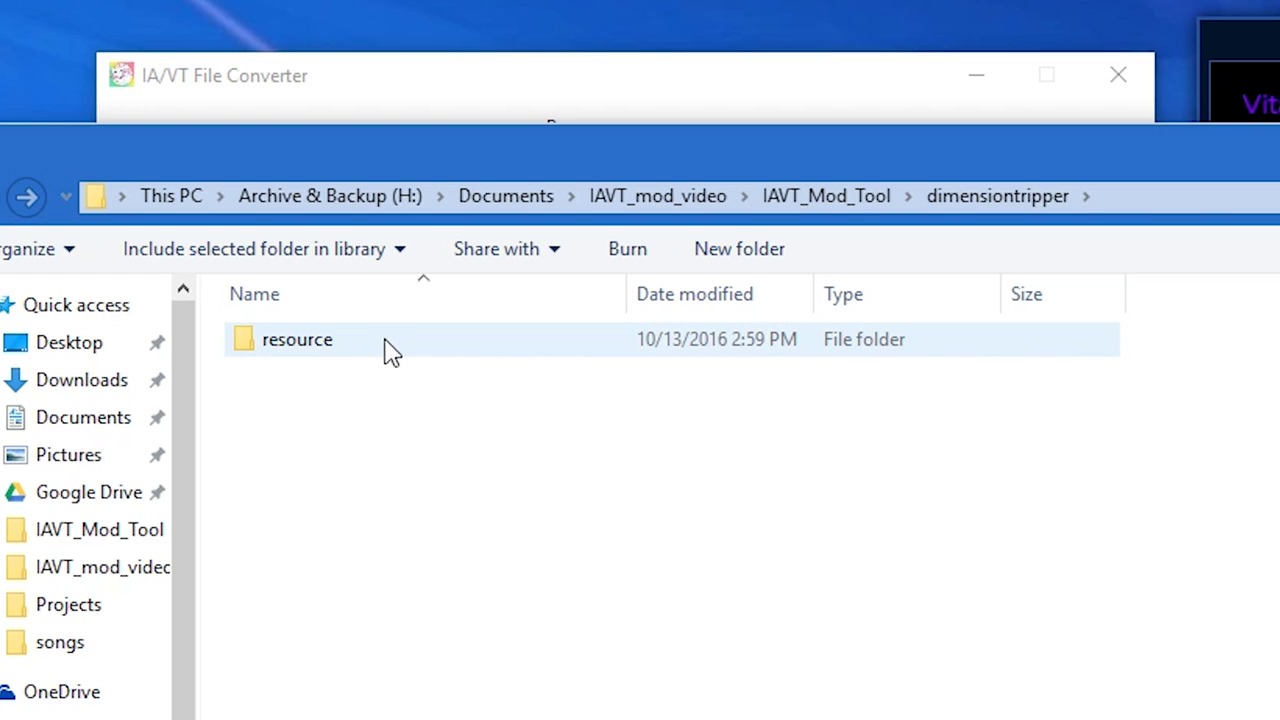
left_click(755, 60)
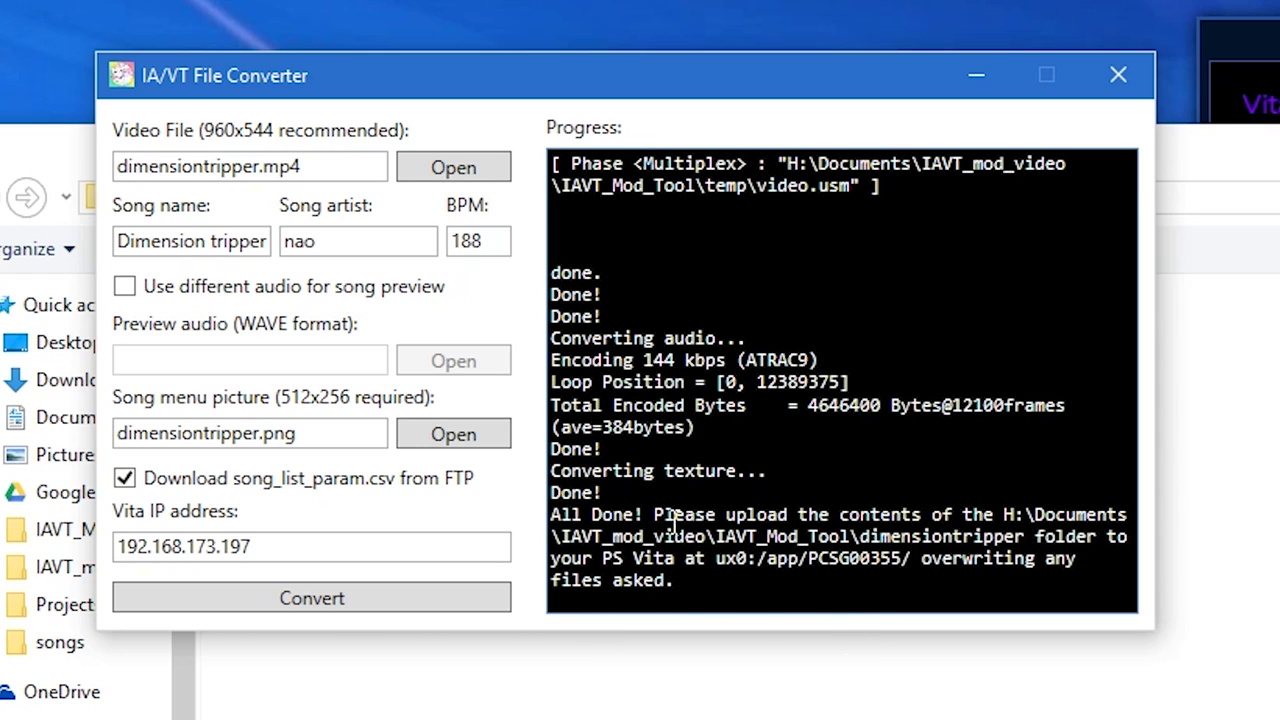
left_click(742, 706)
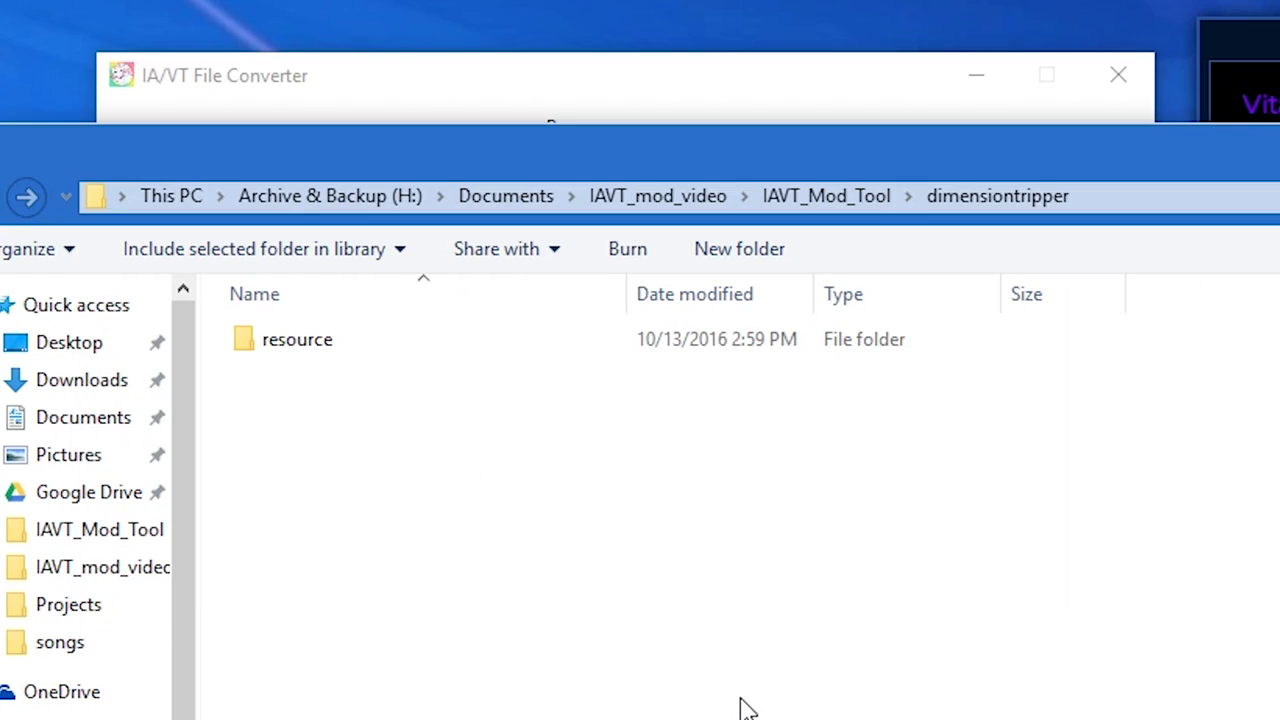
Step: Look through the generated pack's resource and common folders and open the songs folder inside common
left_click(874, 212)
double_click(505, 352)
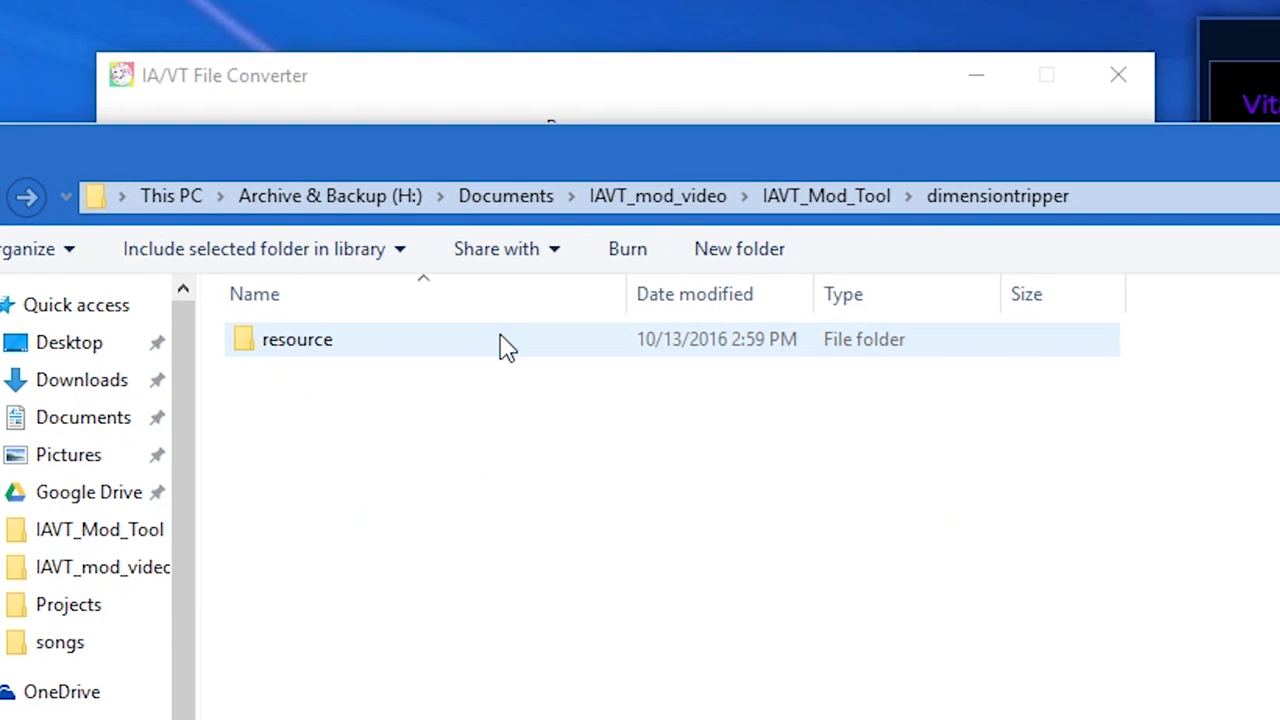
double_click(492, 358)
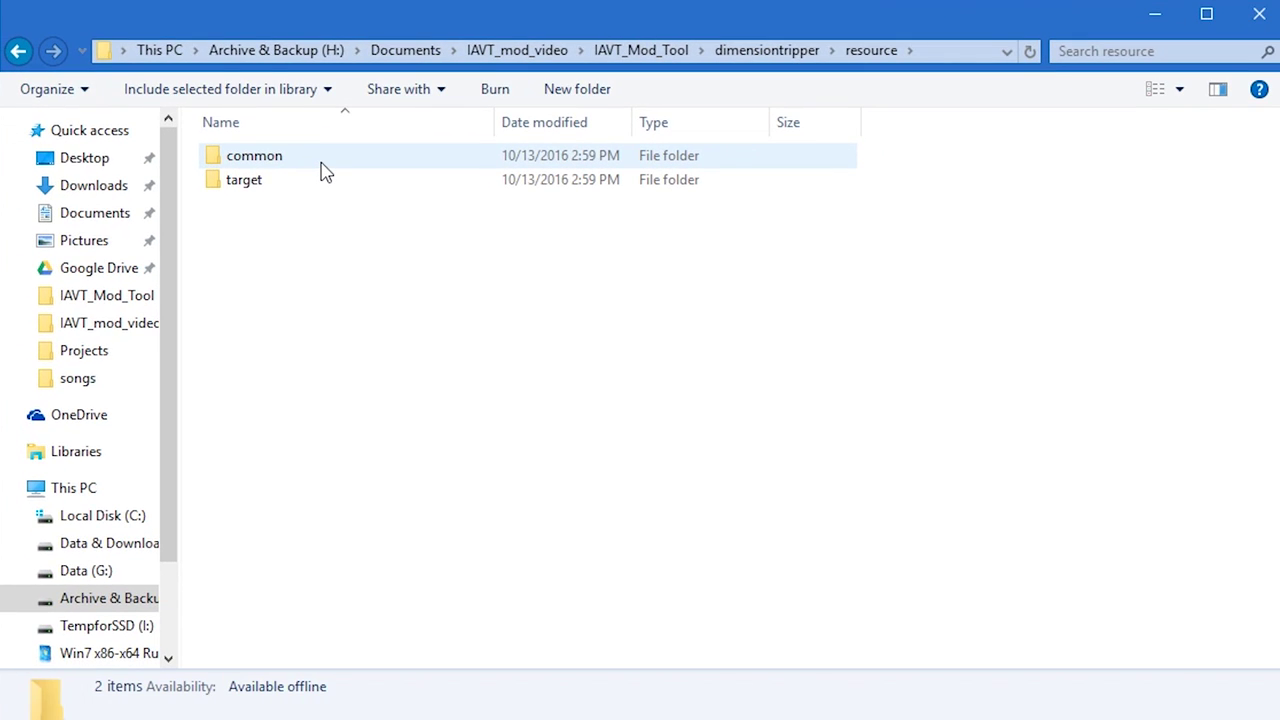
double_click(325, 172)
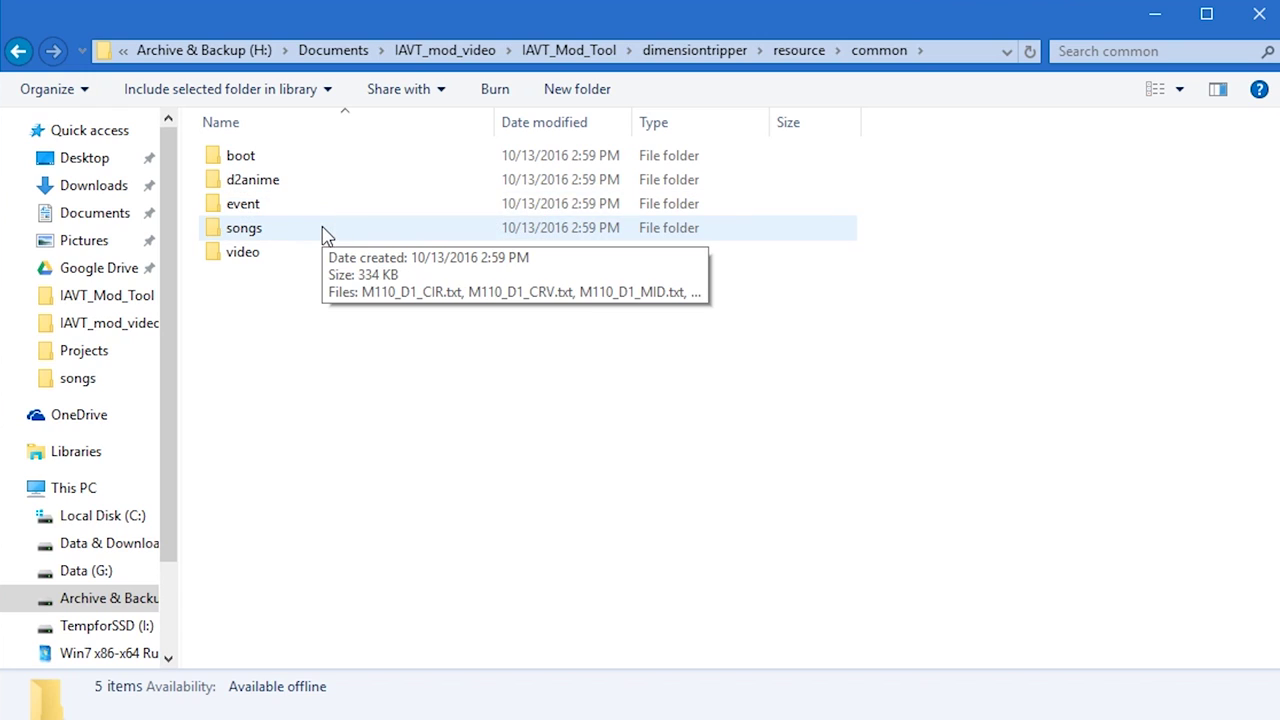
left_click(718, 50)
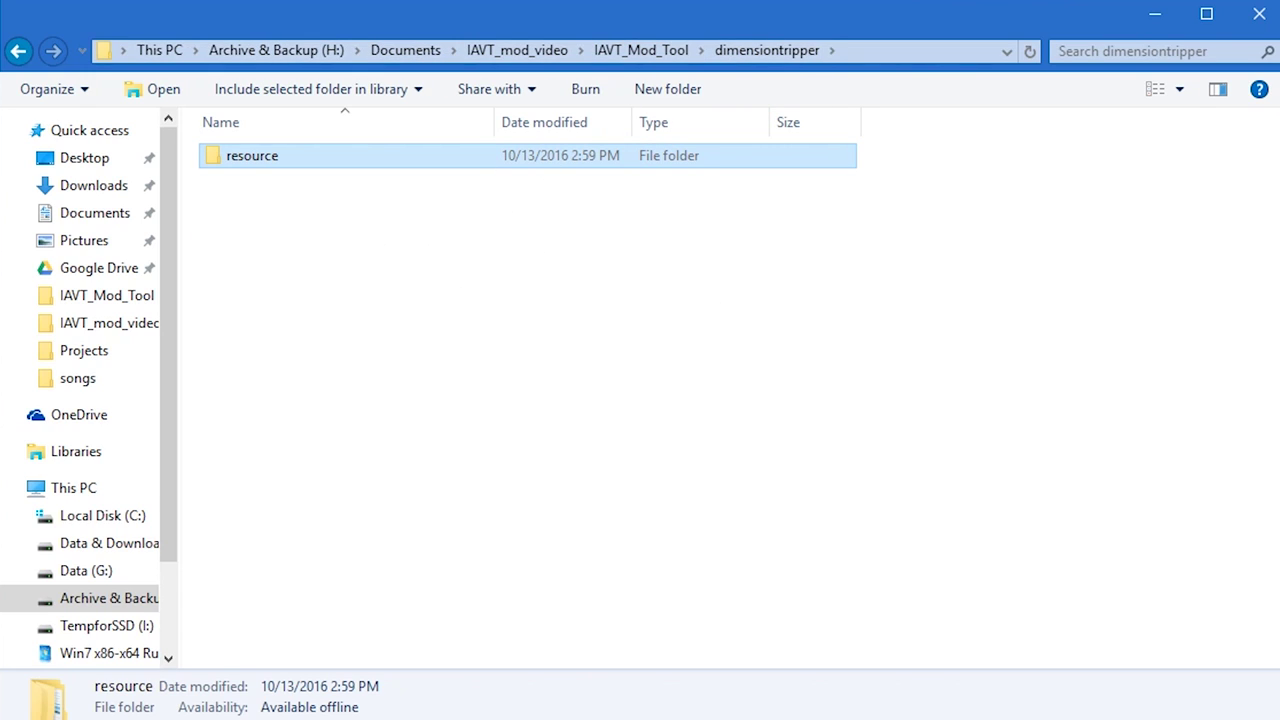
double_click(389, 161)
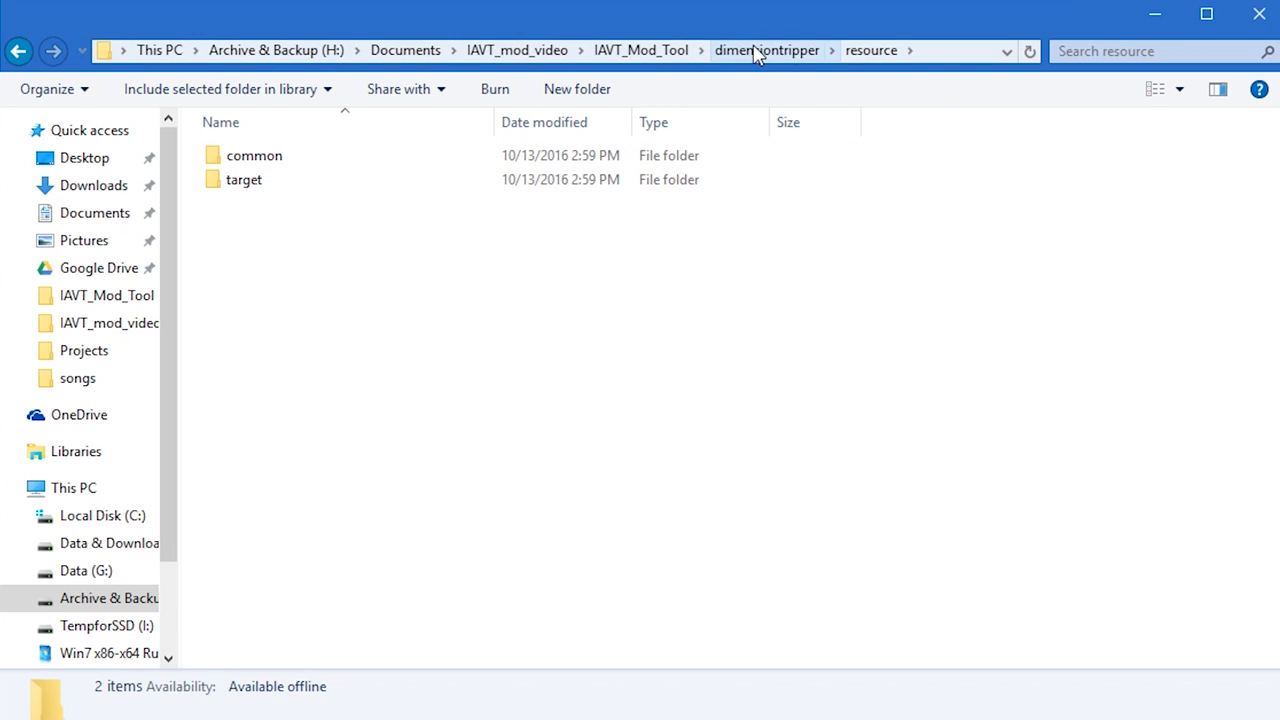
double_click(258, 162)
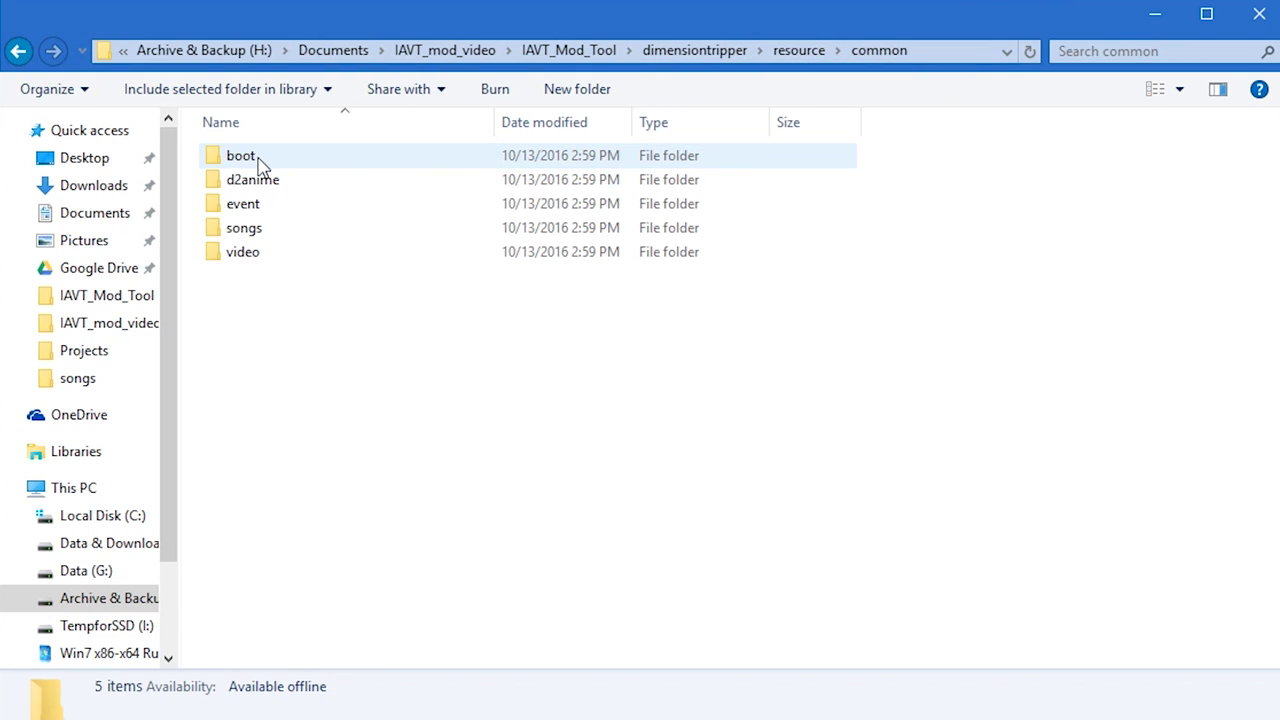
double_click(264, 230)
Step: Examine the M110 beatmap text files in the songs folder, grouped by D1, D2 and D3
left_click_drag(302, 458, 251, 150)
left_click(357, 514)
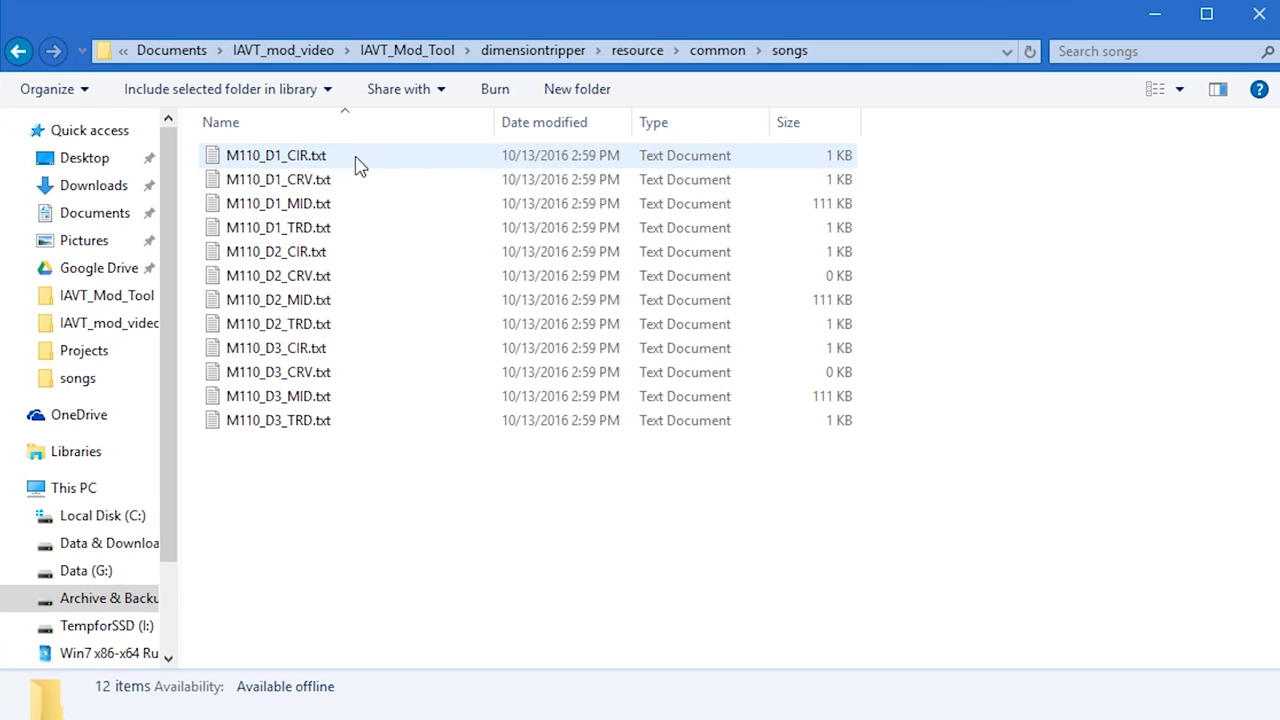
left_click_drag(901, 241, 700, 163)
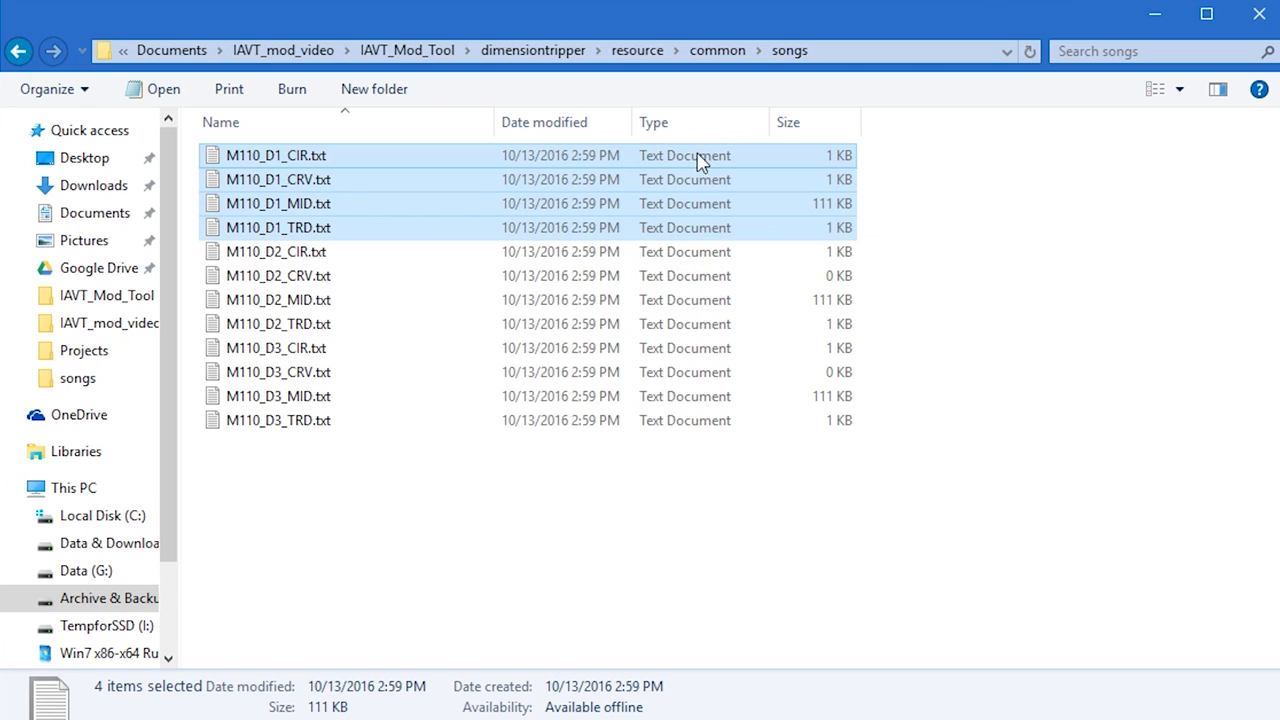
left_click_drag(873, 259, 766, 334)
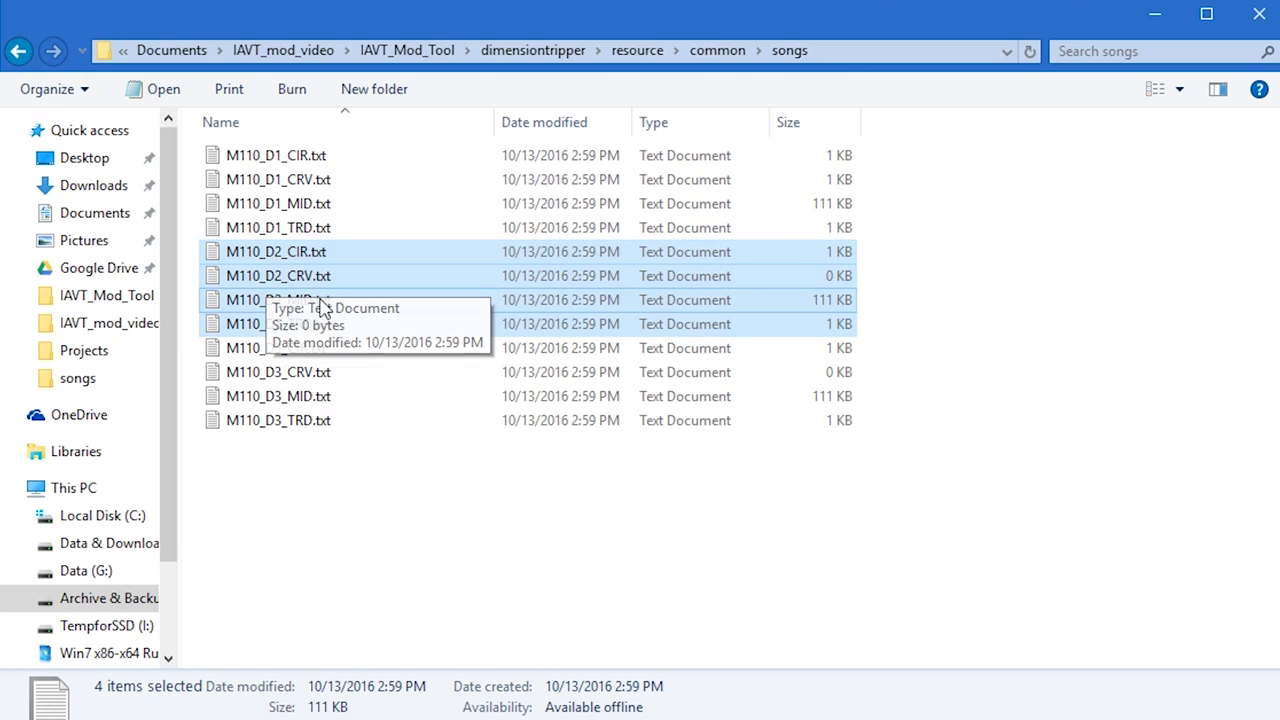
left_click_drag(590, 498, 250, 345)
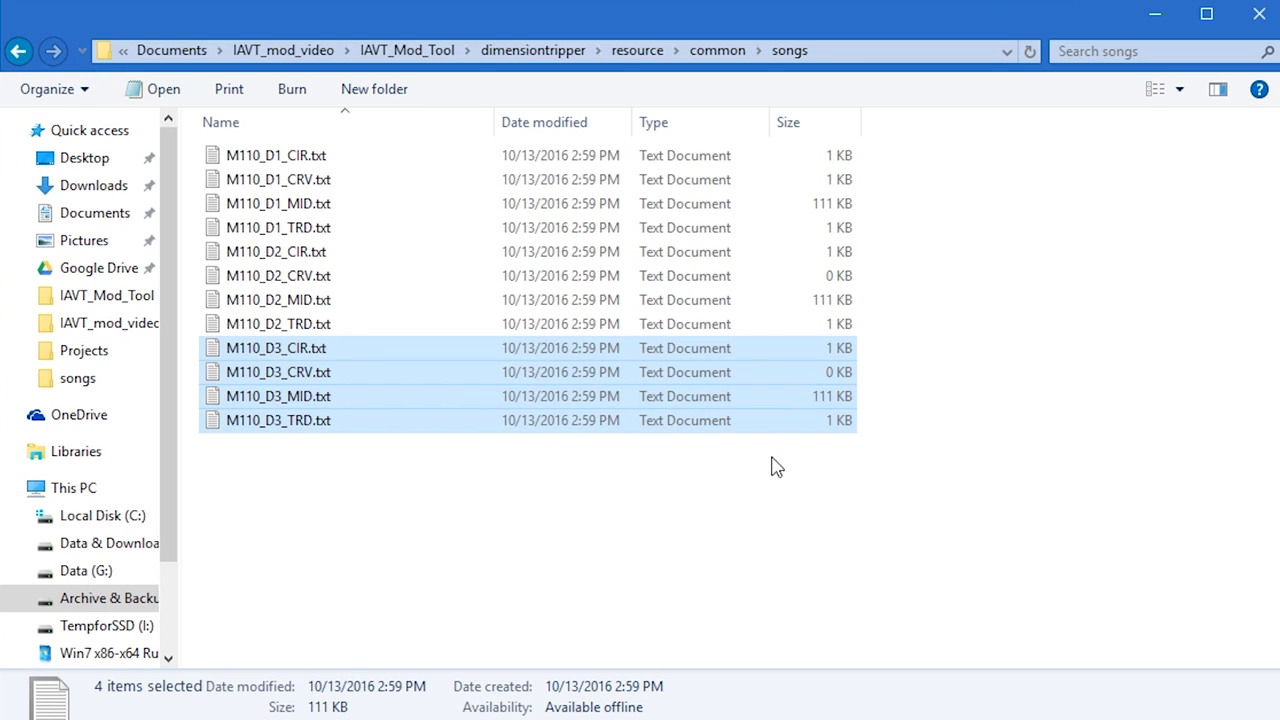
left_click(916, 479)
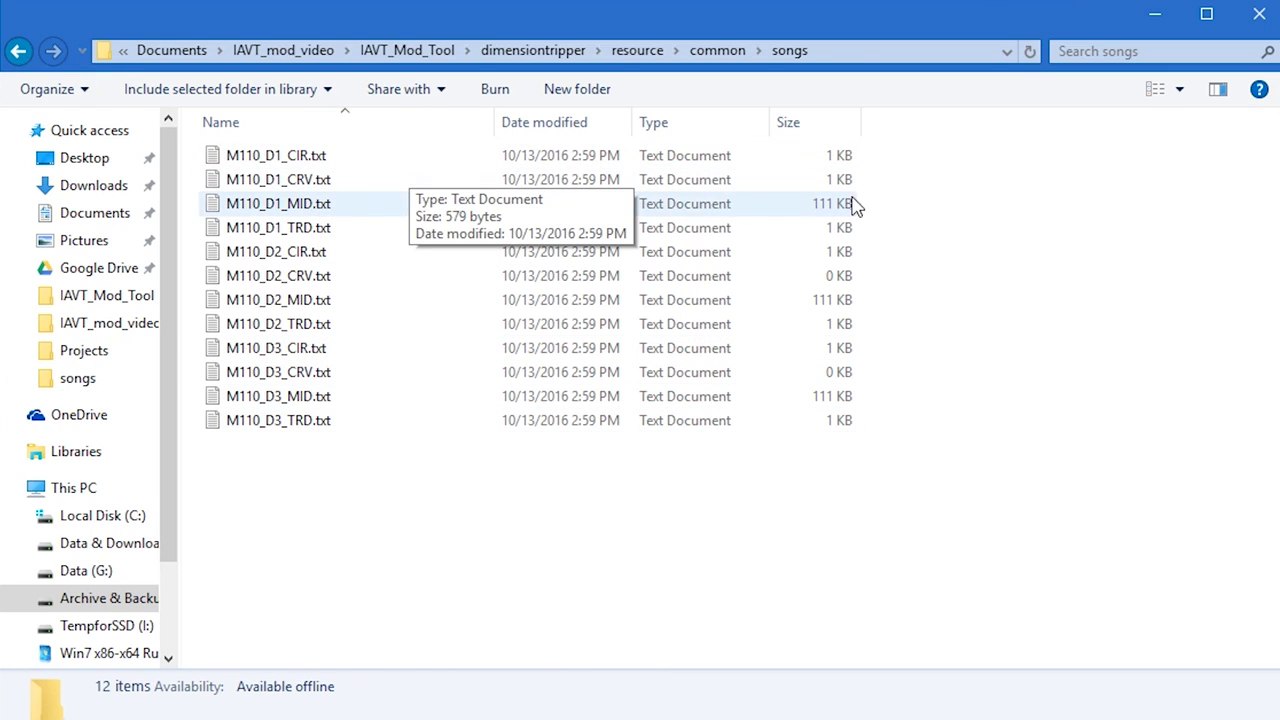
left_click_drag(880, 160, 855, 183)
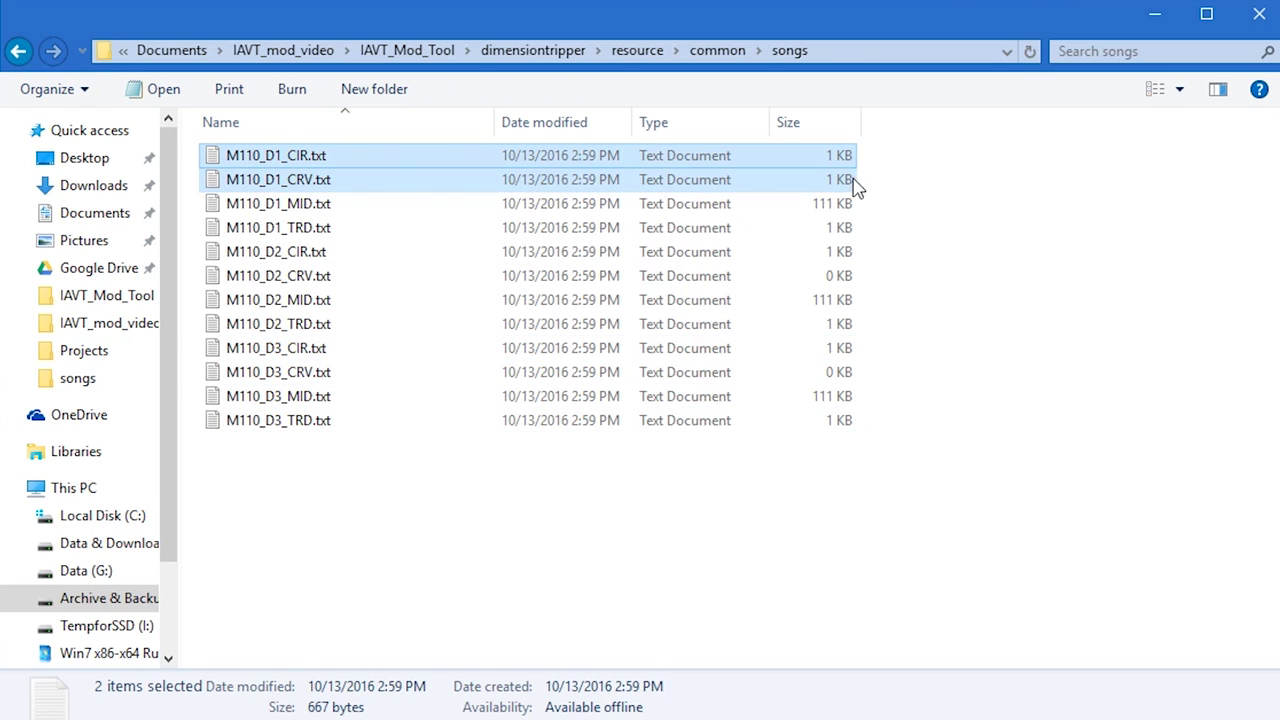
Step: Open M110_D1_CIR.txt from the songs folder in Notepad++
left_click(312, 164)
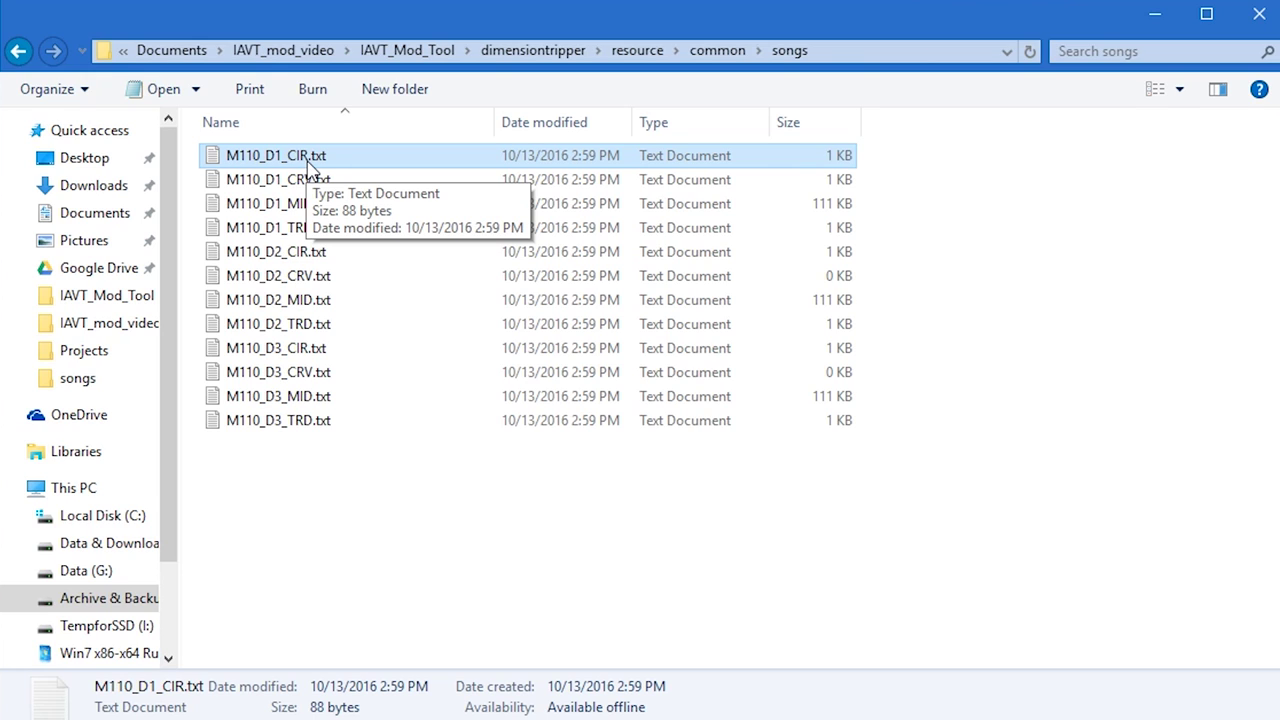
double_click(308, 168)
left_click(1210, 442)
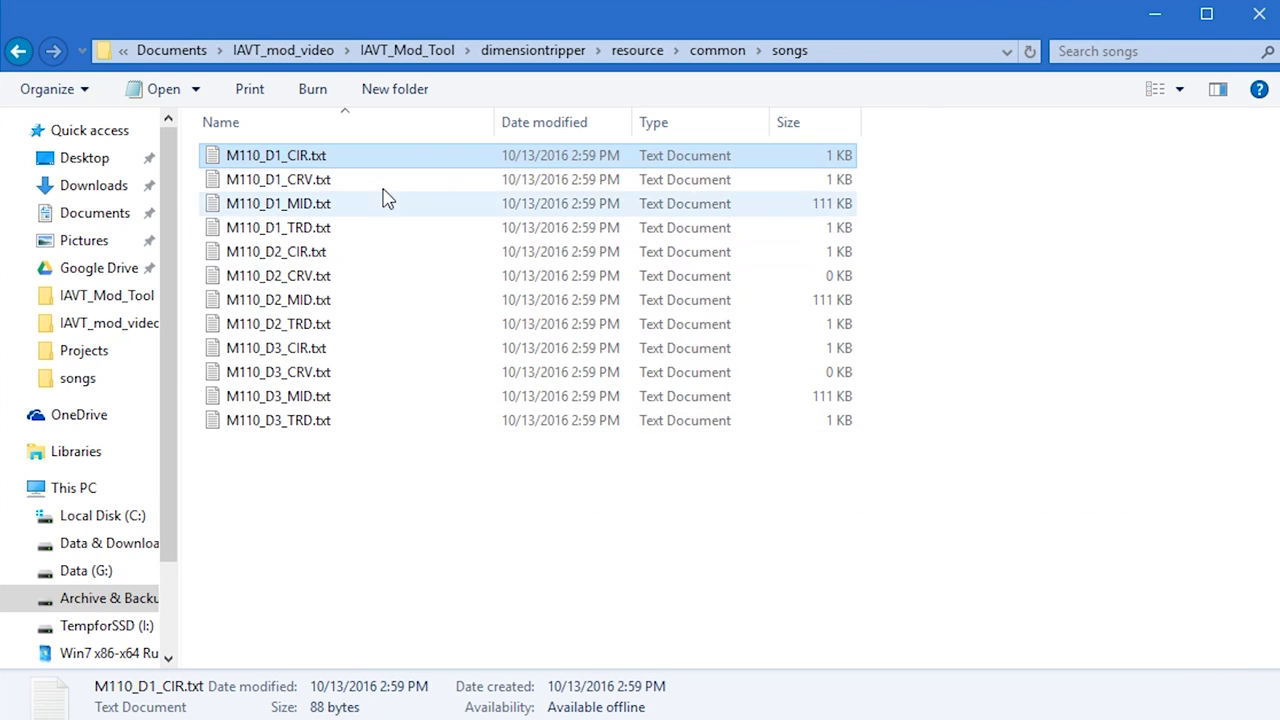
right_click(371, 163)
left_click(466, 305)
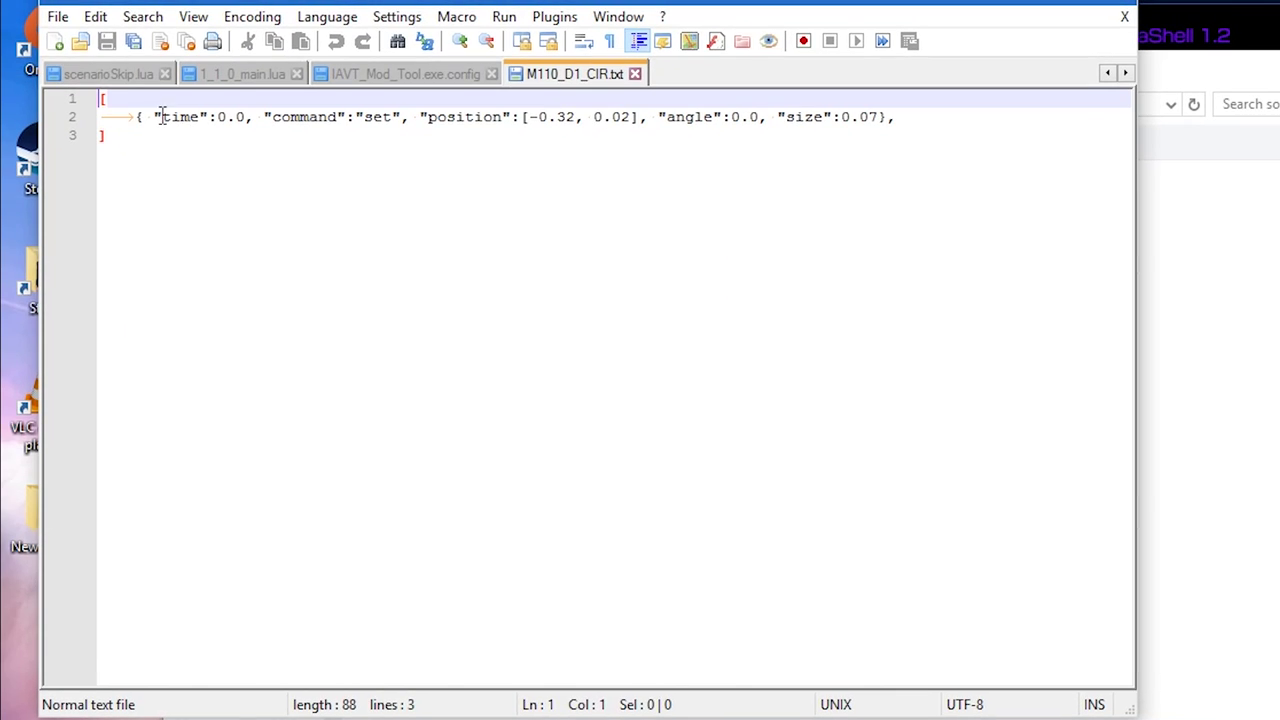
Step: Examine the time, command, position, angle and size entries on line 2 of M110_D1_CIR.txt
left_click_drag(218, 122, 240, 122)
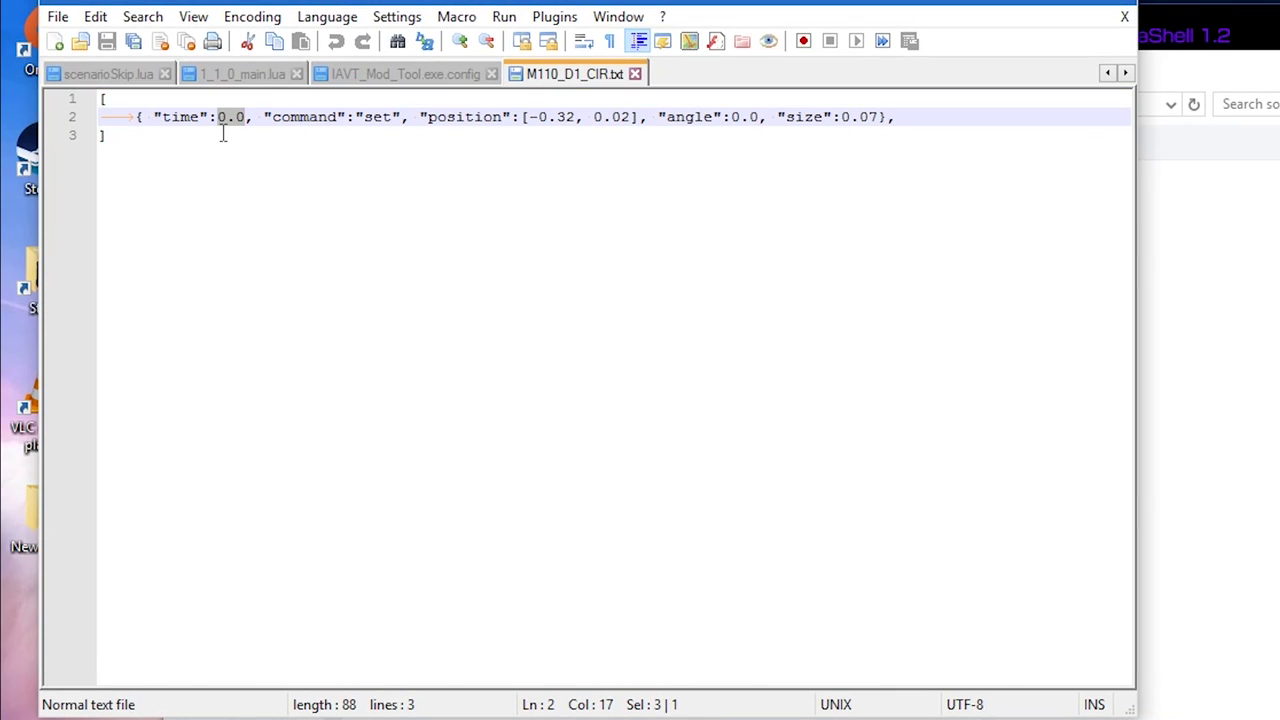
left_click_drag(219, 118, 364, 118)
left_click(289, 117)
triple_click(368, 117)
left_click(390, 116)
left_click(392, 120)
left_click_drag(290, 117, 900, 117)
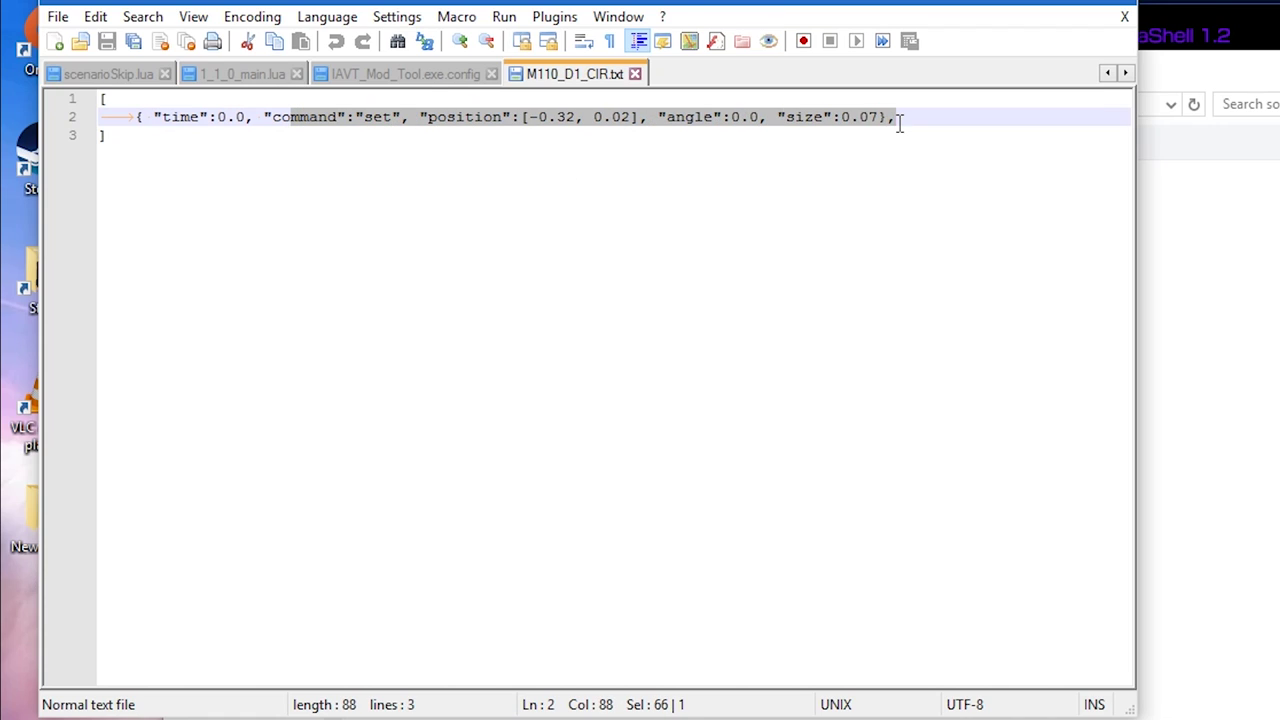
Step: Look over the position coordinates, angle and size values of the set command in M110_D1_CIR.txt
left_click(898, 118)
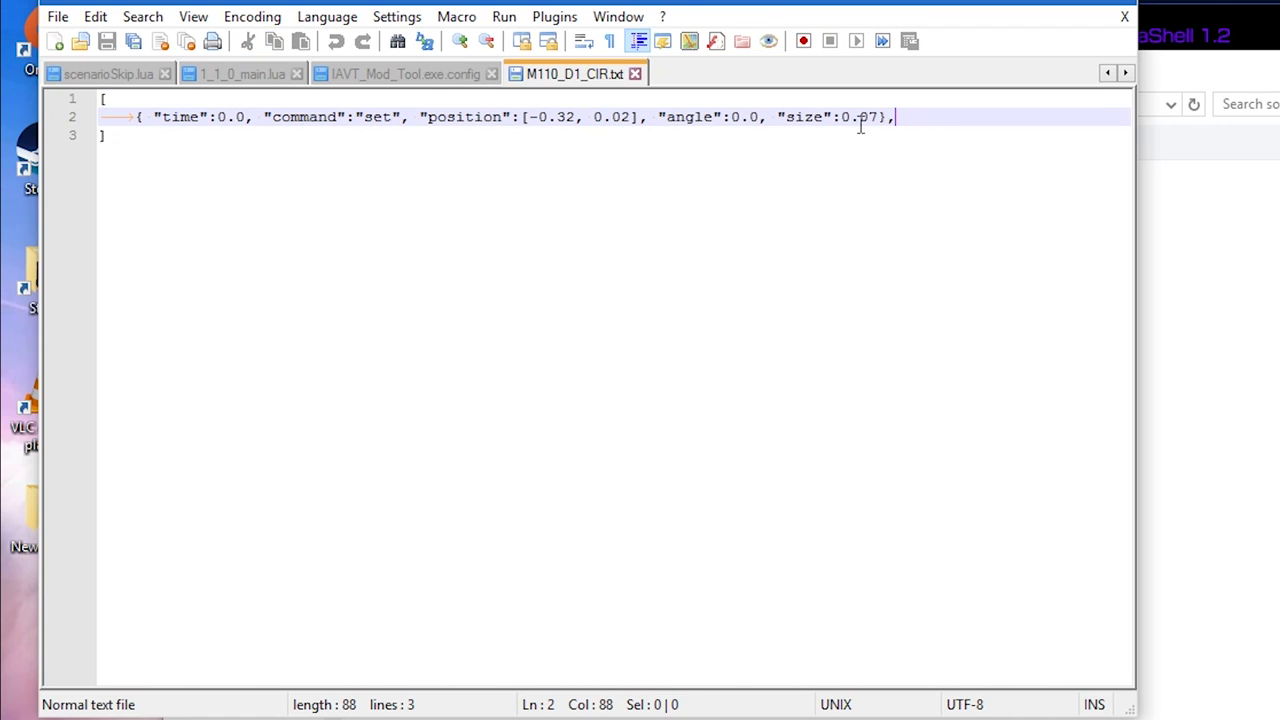
left_click(548, 117, "shift")
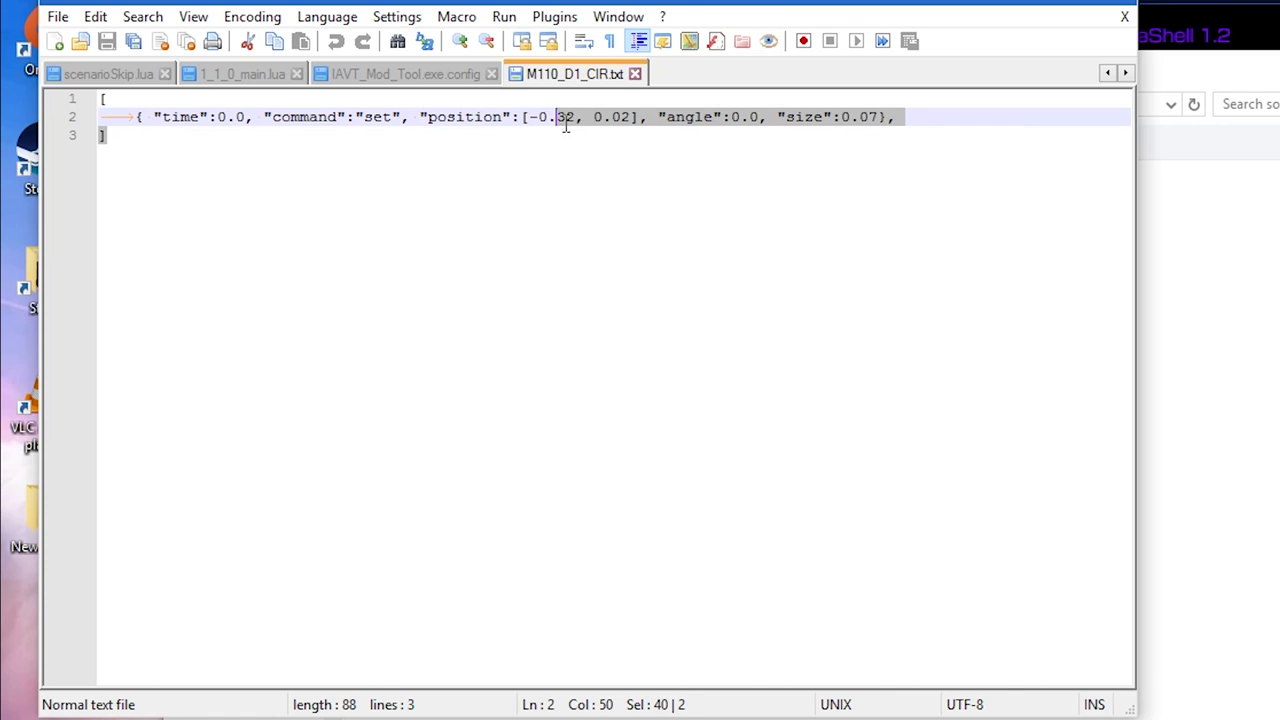
left_click(592, 117, "shift")
left_click_drag(684, 117, 733, 115)
left_click_drag(846, 127, 934, 80)
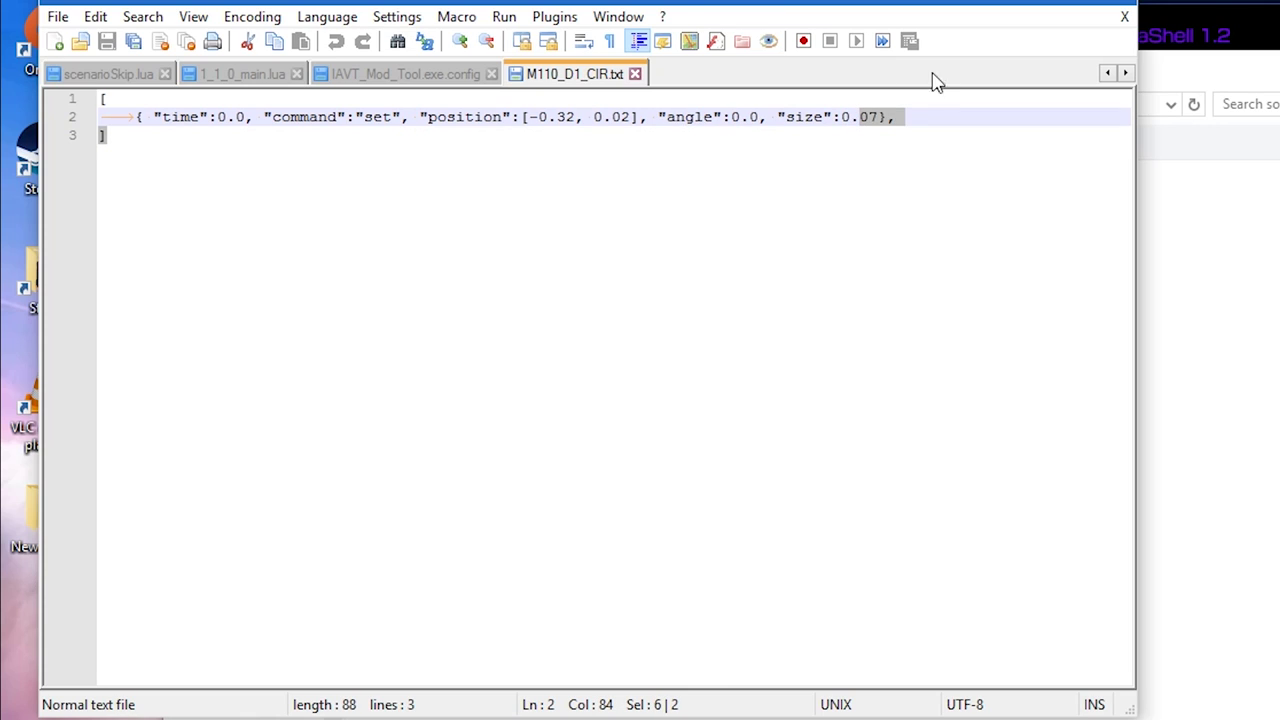
left_click(897, 121)
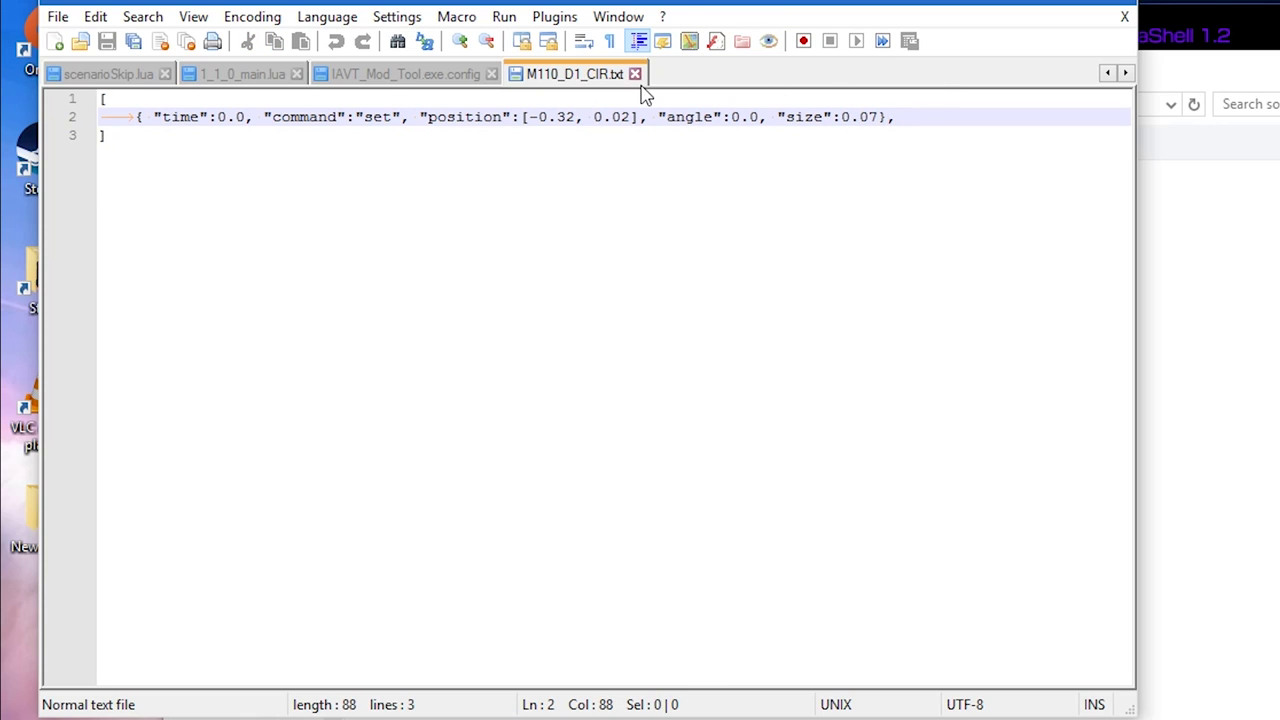
Step: Open M110_D1_CRV.txt from the songs folder in Notepad++ and examine the angle entries in its curve block
left_click(1232, 315)
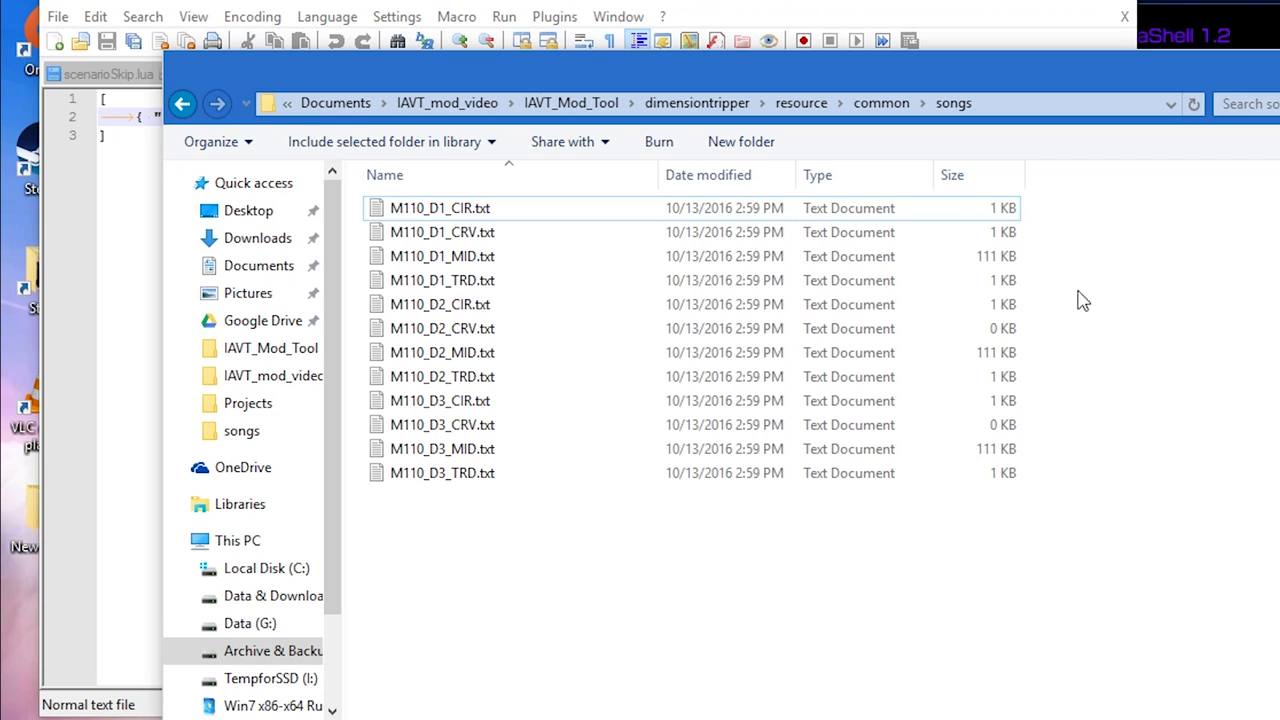
left_click(472, 236)
right_click(472, 236)
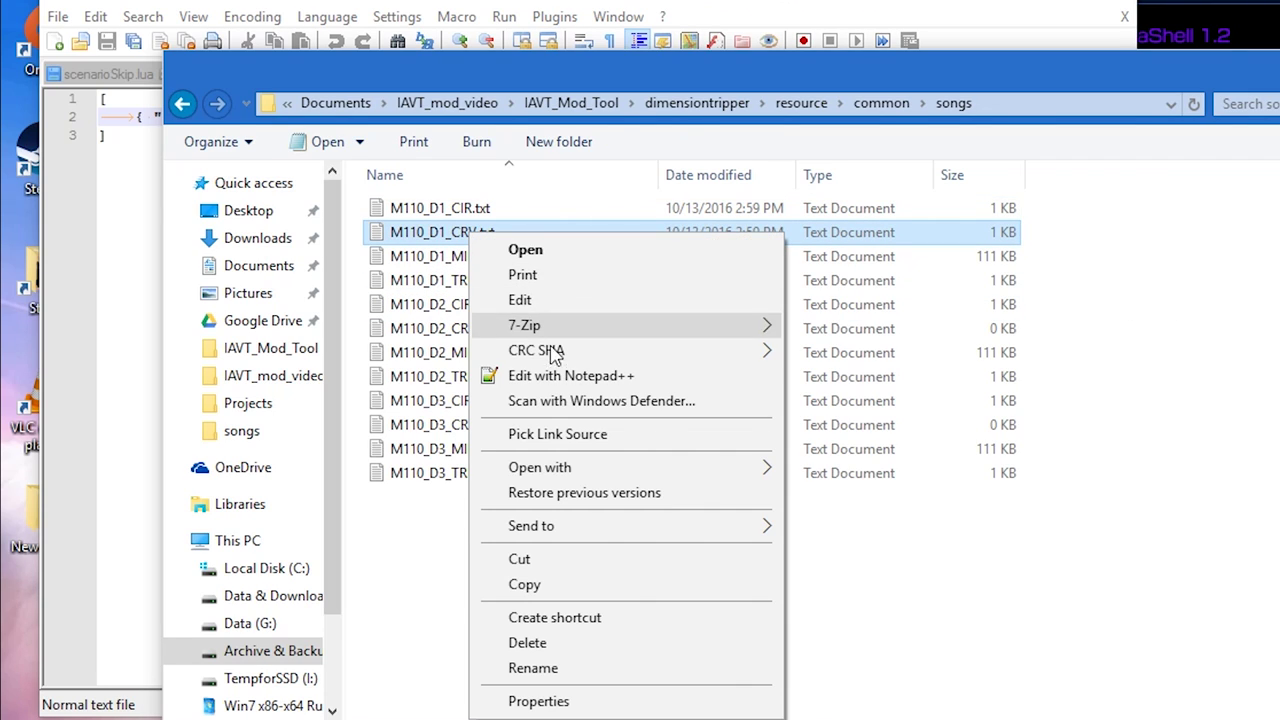
left_click(540, 376)
left_click_drag(390, 500, 112, 305)
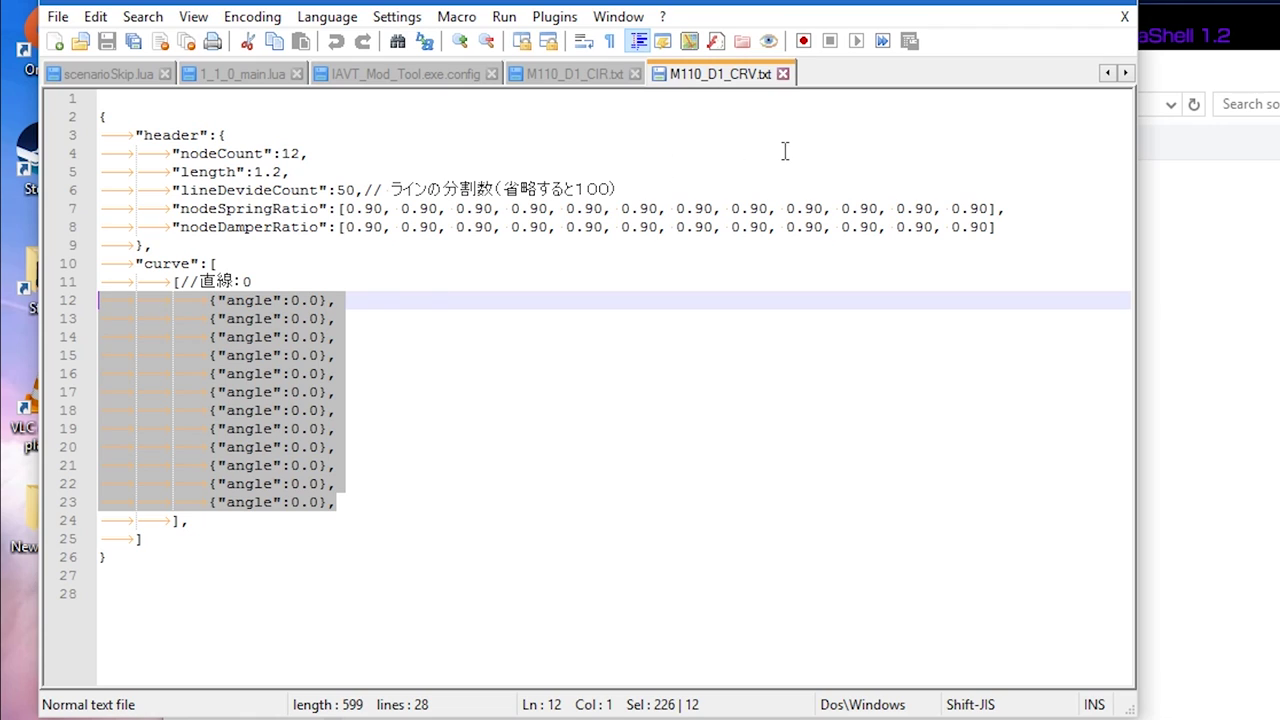
Step: Open M110_D1_TRD.txt from the songs folder in Notepad++ to read its header and track commands
left_click(1214, 279)
left_click(476, 284)
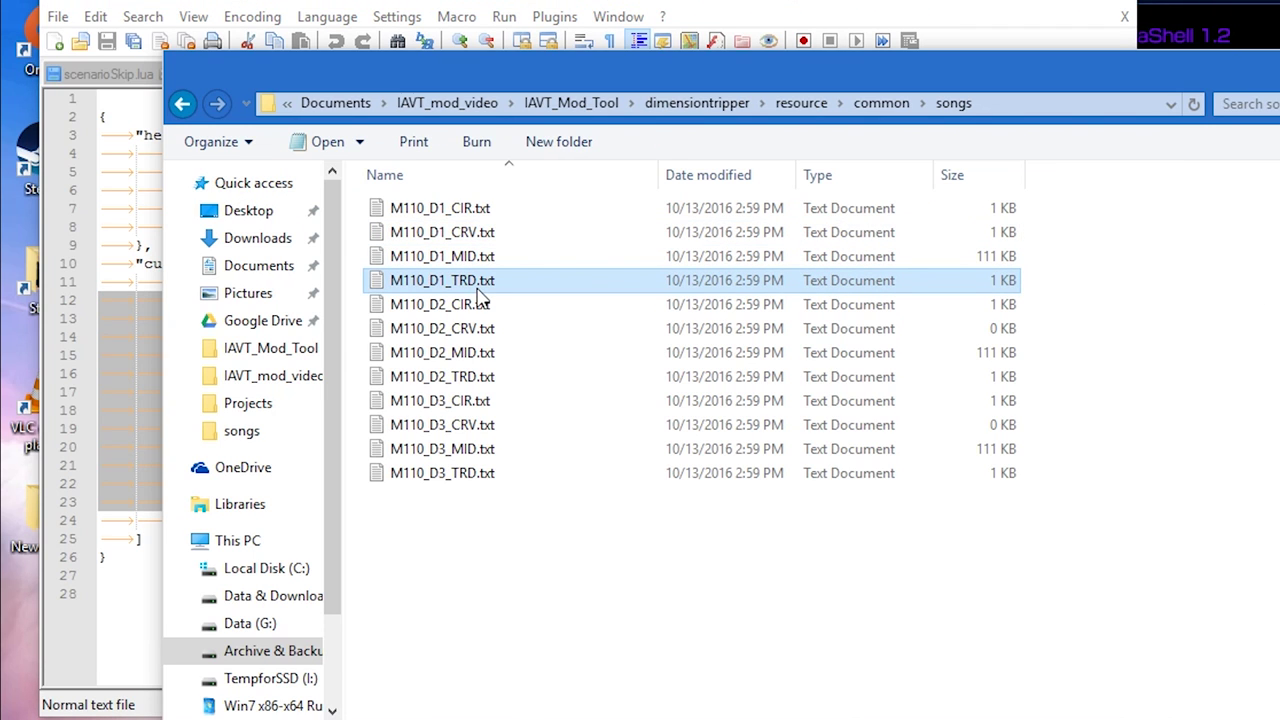
right_click(478, 298)
left_click(540, 423)
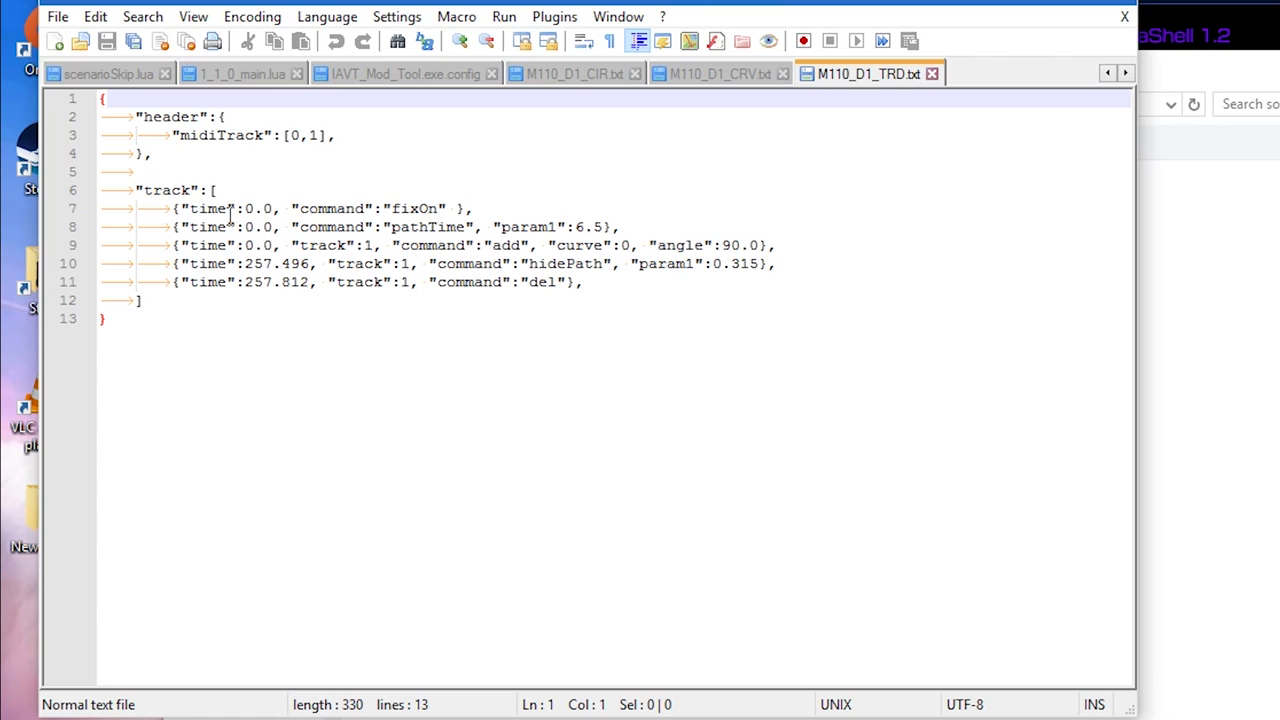
Step: Open M110_D1_MID.txt from the songs folder in Notepad++ and look through its long line of event data
left_click(1165, 313)
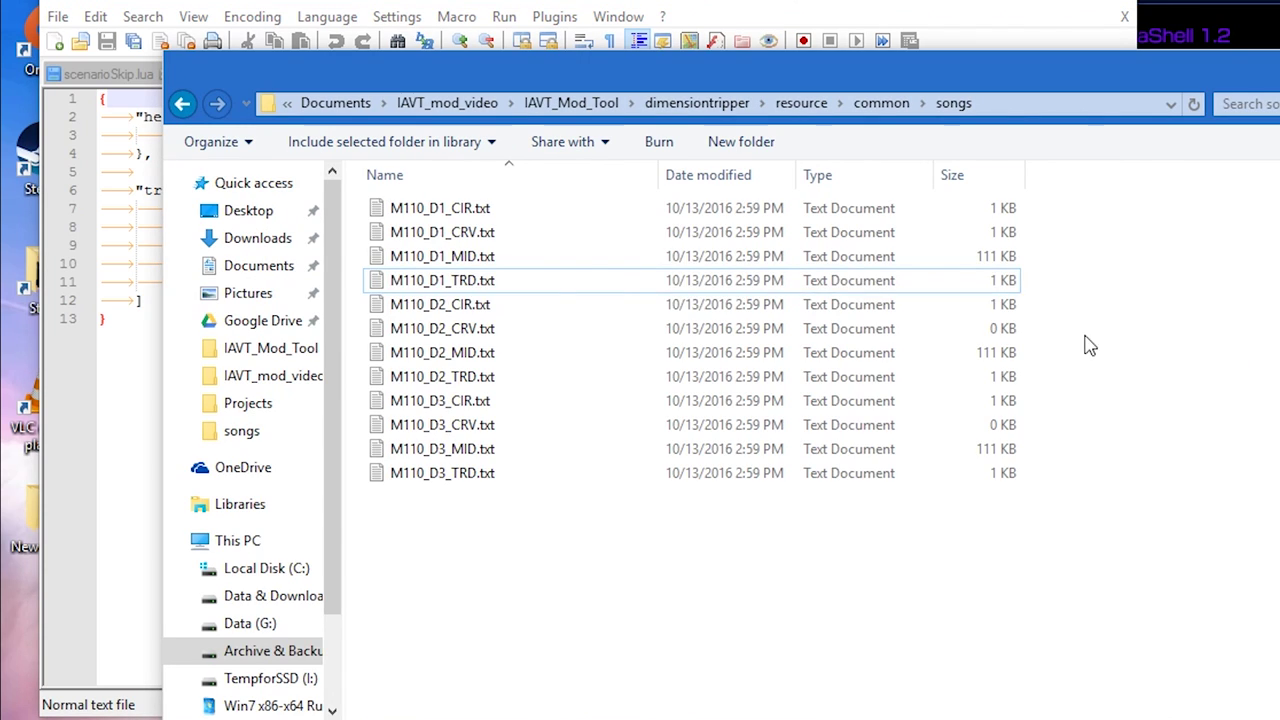
left_click(549, 259)
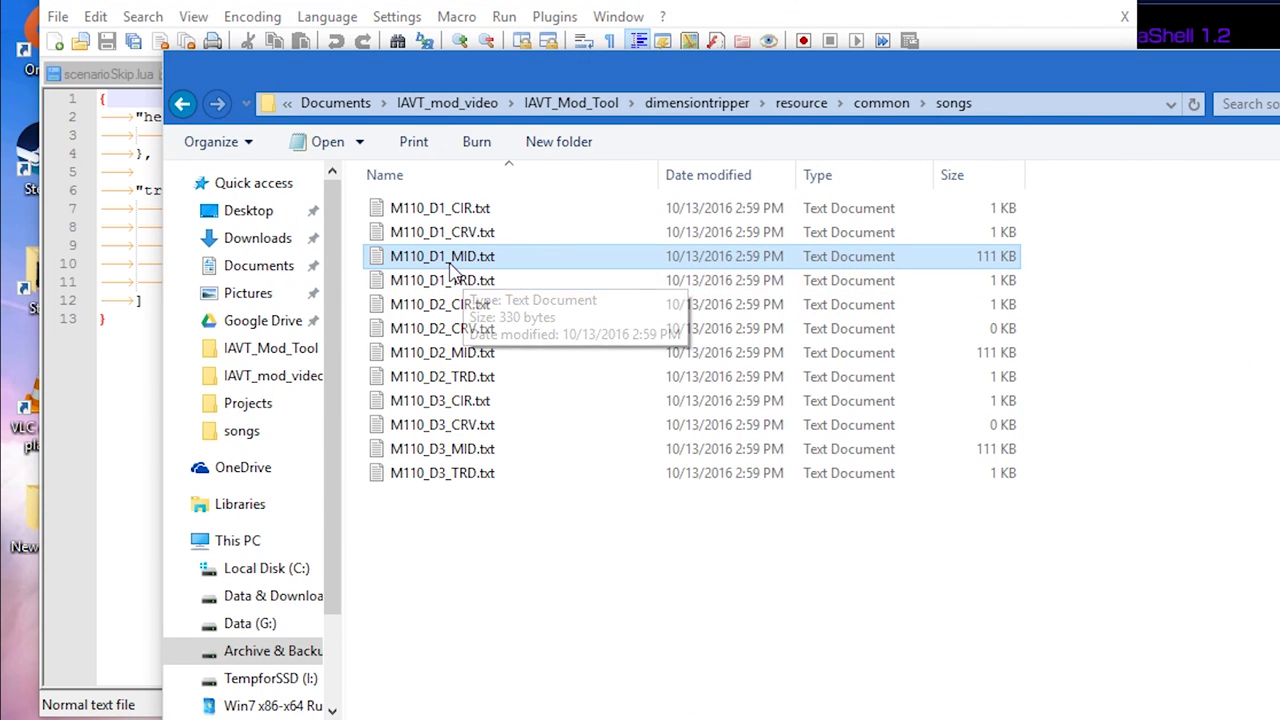
right_click(522, 262)
left_click(560, 406)
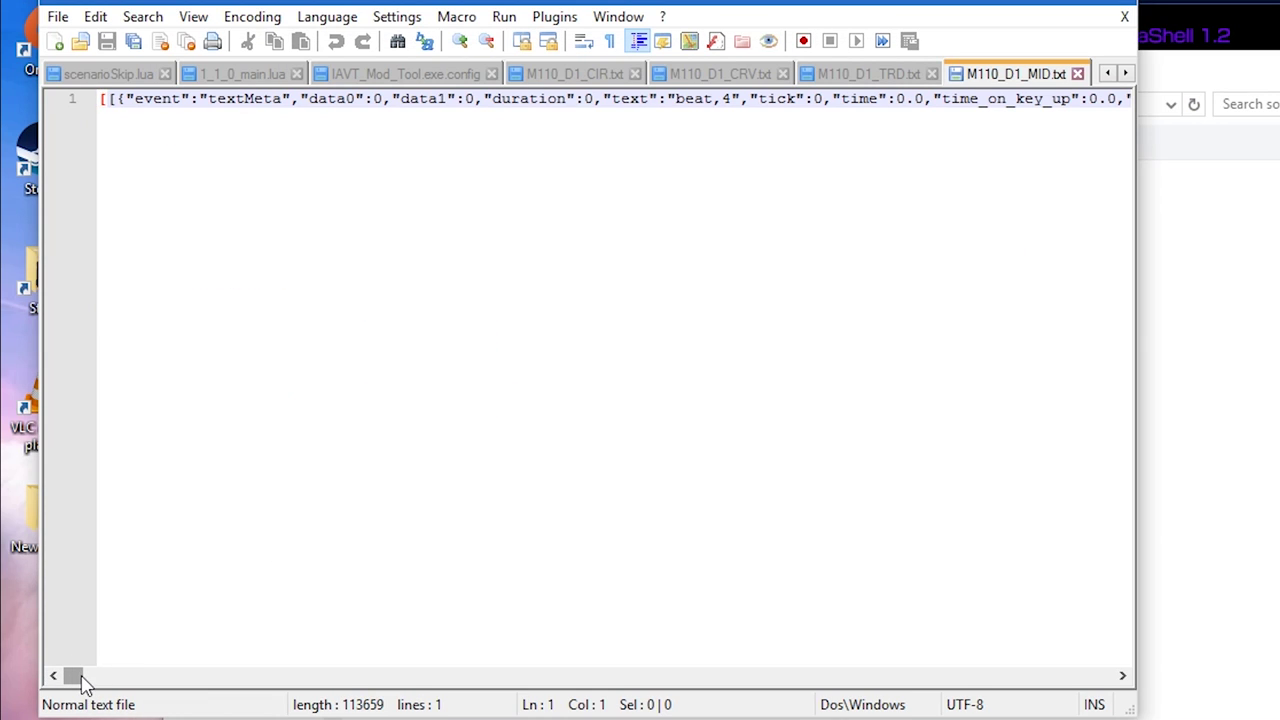
left_click_drag(75, 676, 67, 586)
left_click(1158, 338)
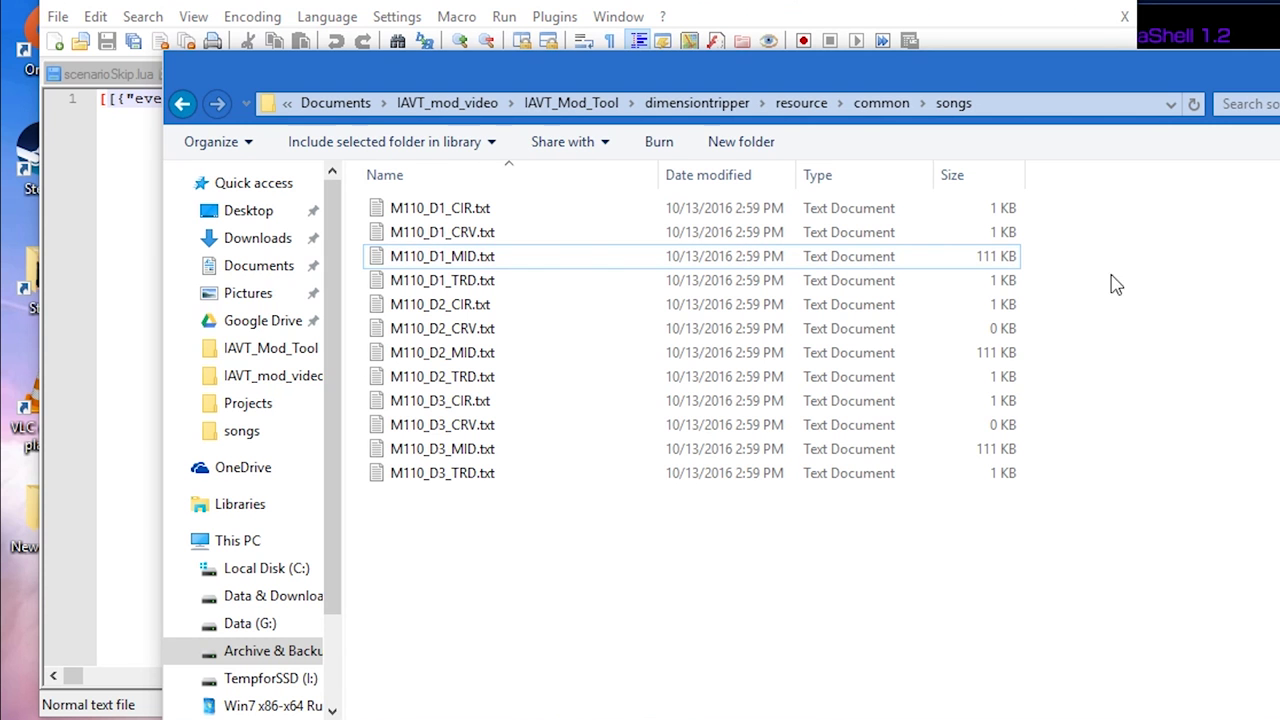
left_click(834, 18)
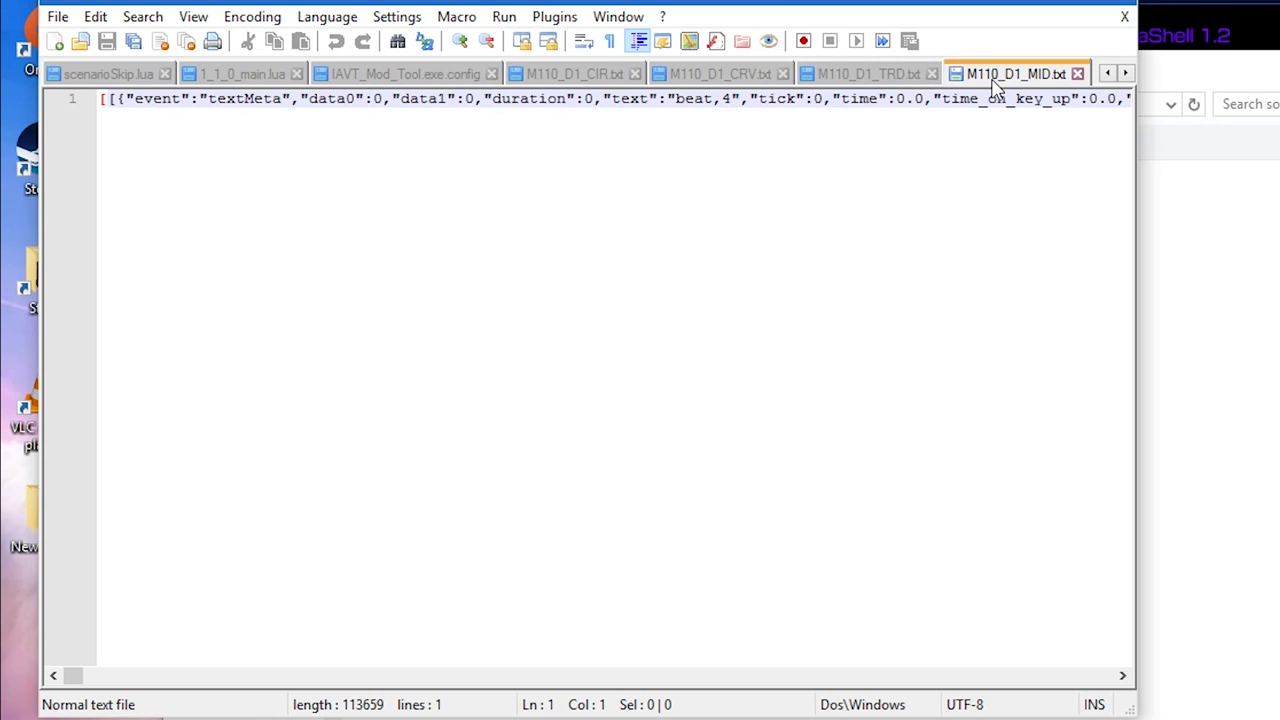
left_click(1256, 320)
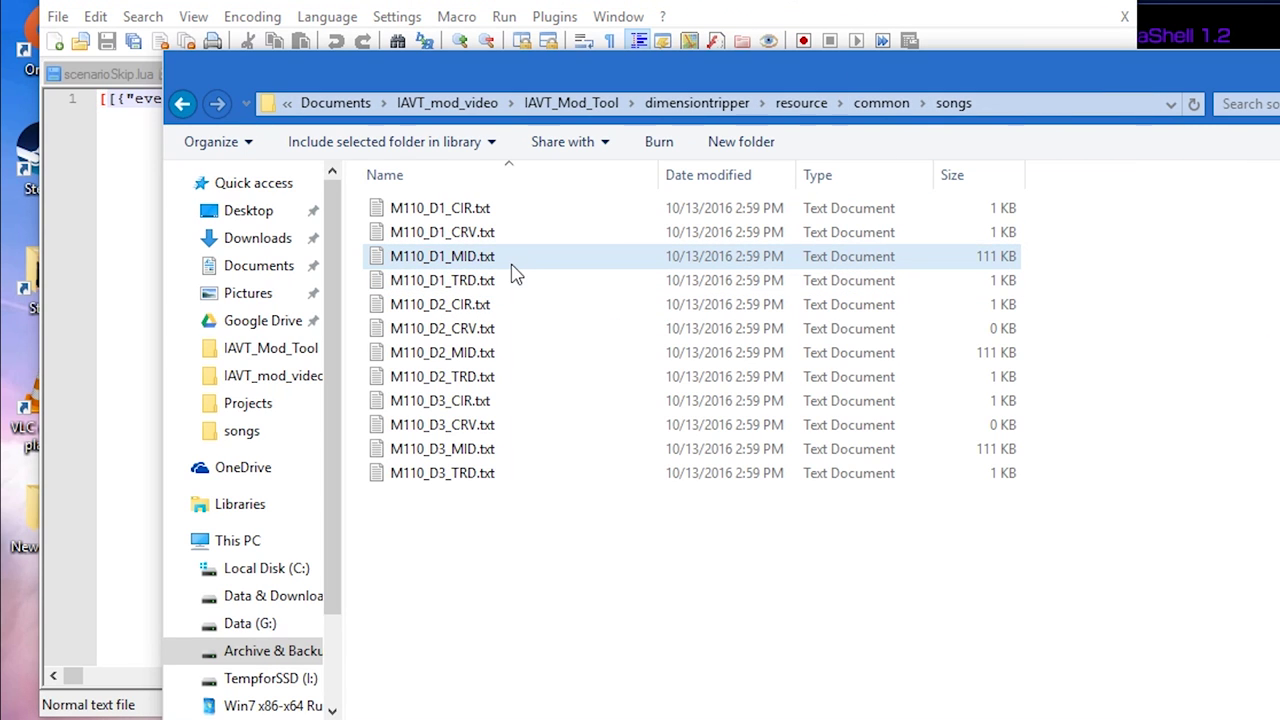
Step: Go back up to the IAVT_mod_video folder and look over the three .osu beatmap files and IAVT_osu_Converter.exe
left_click(705, 108)
left_click(808, 104)
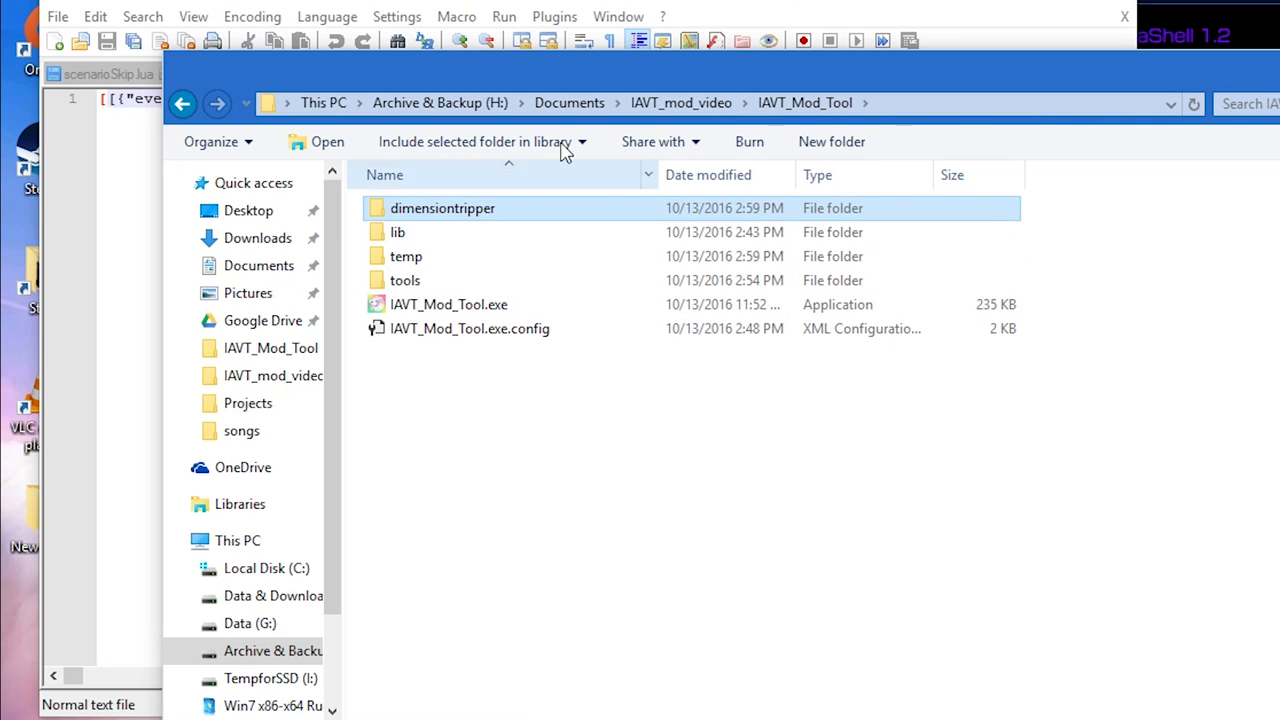
left_click(726, 105)
left_click_drag(984, 600, 540, 335)
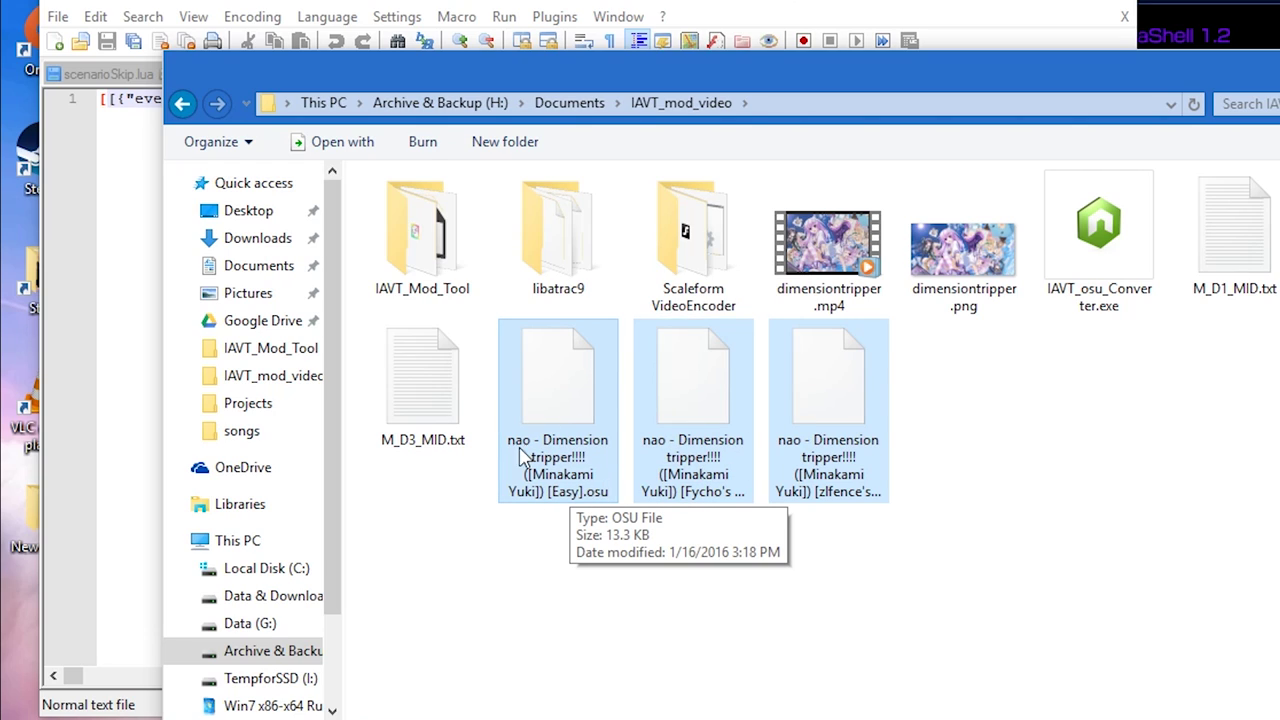
left_click_drag(551, 586, 837, 406)
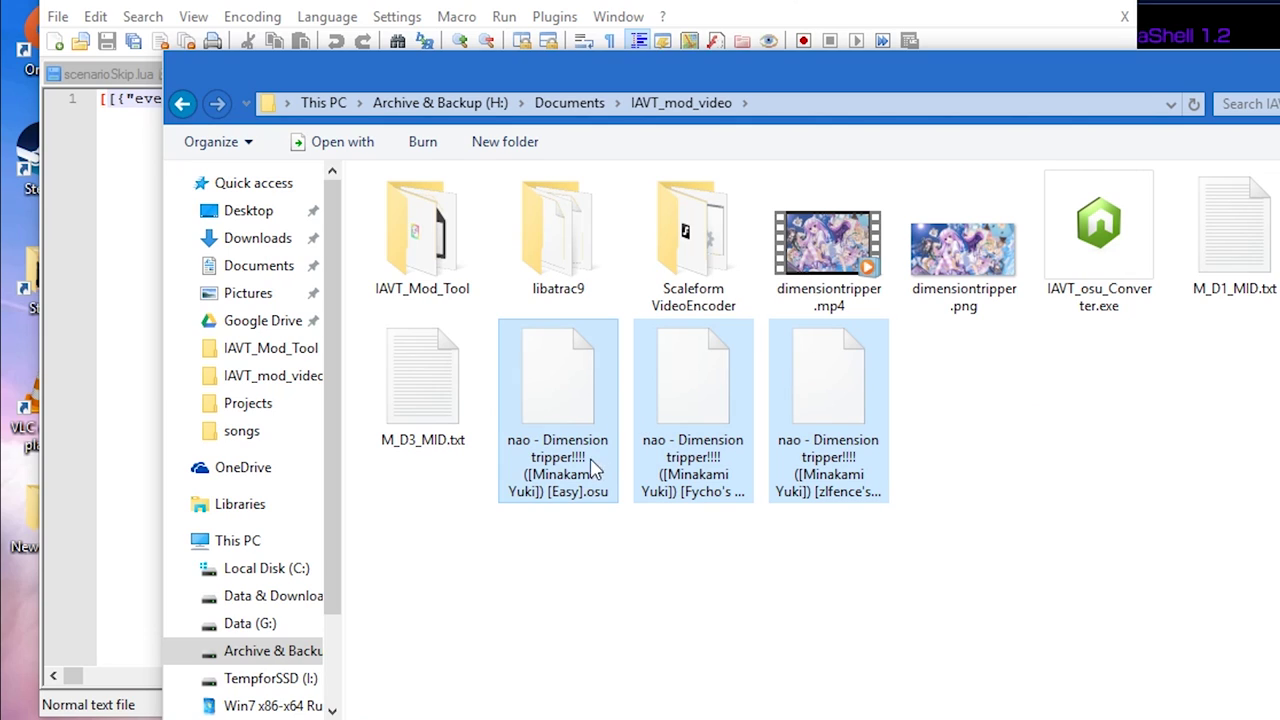
left_click_drag(576, 552, 848, 402)
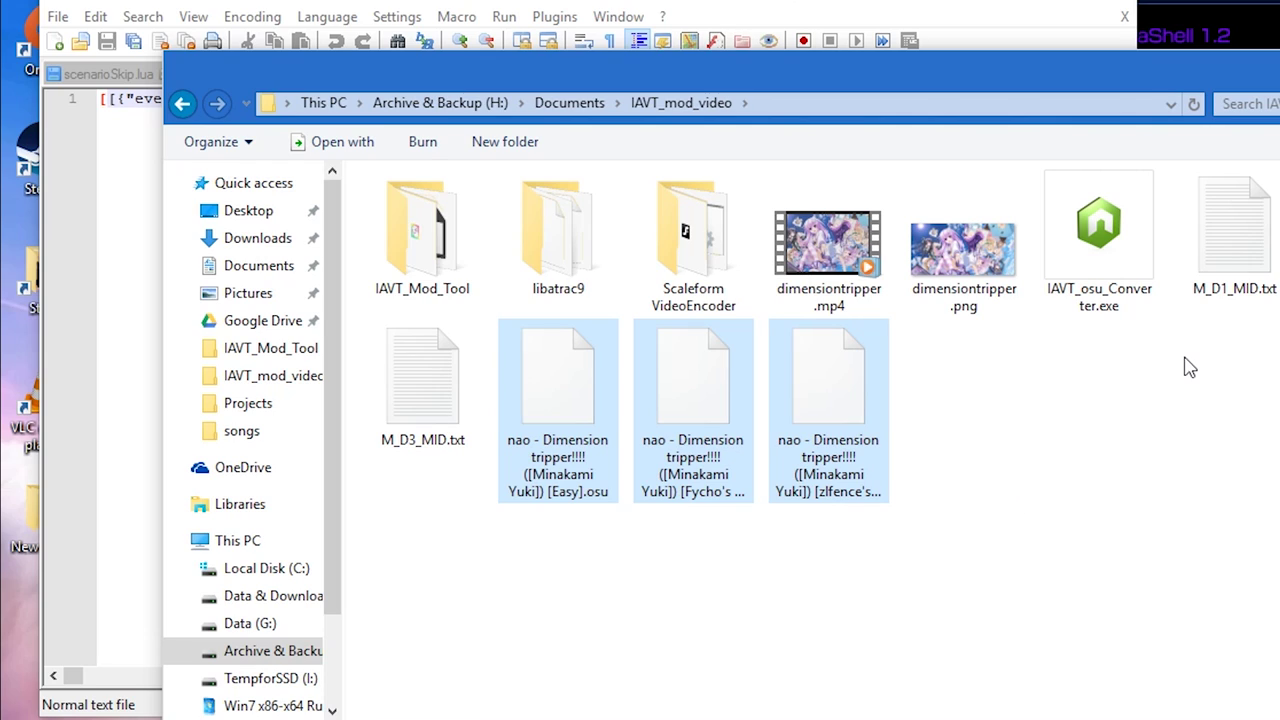
left_click(1060, 295)
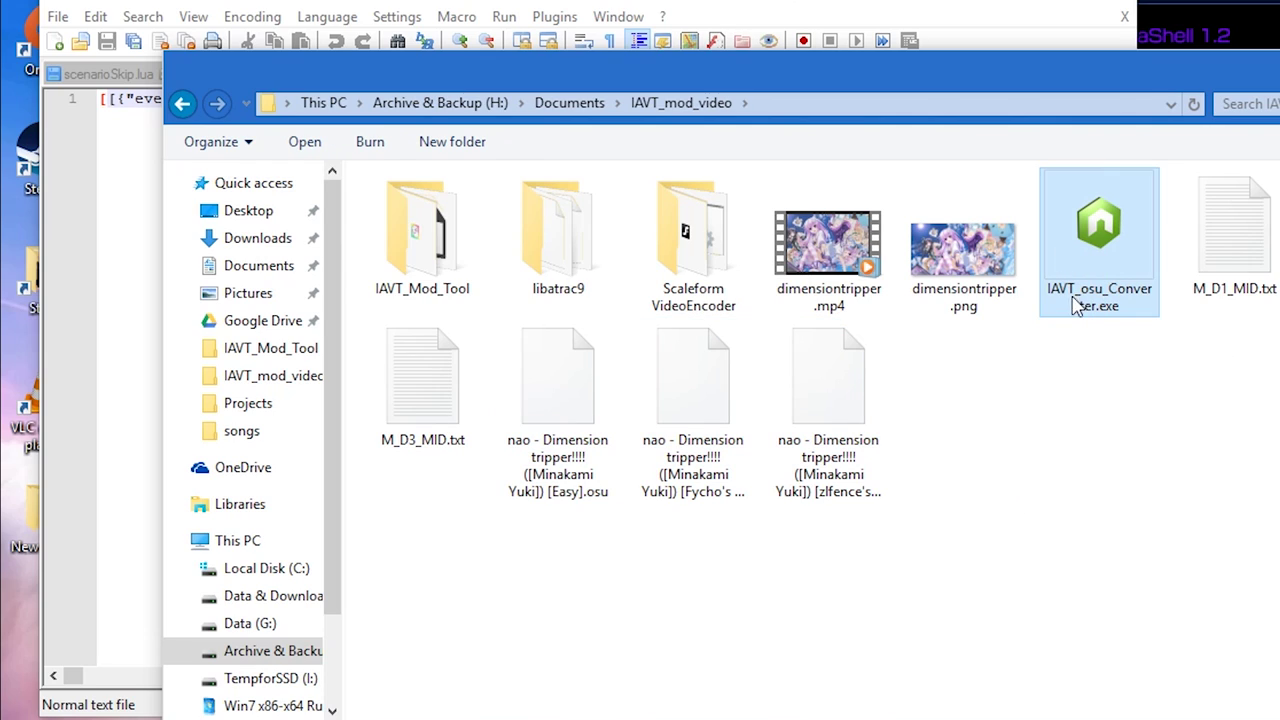
left_click(585, 470)
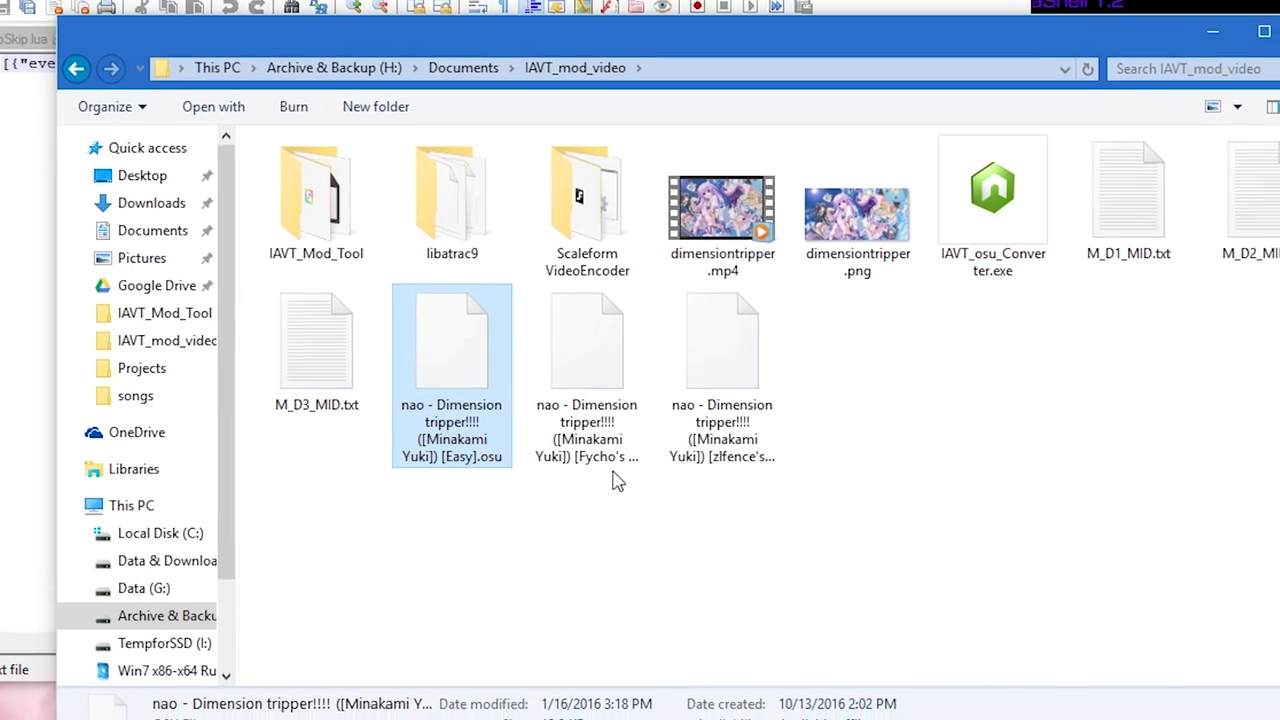
left_click(720, 484)
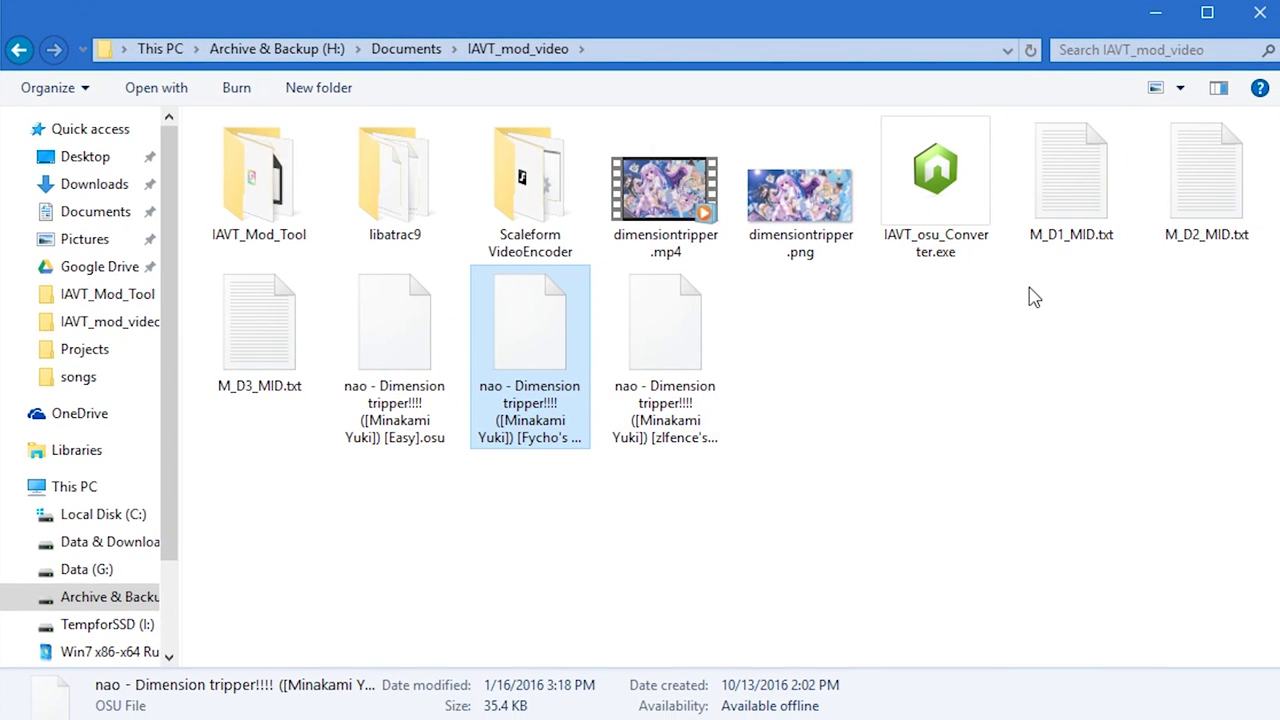
Step: Copy M_D1_MID.txt, M_D2_MID.txt and M_D3_MID.txt from IAVT_mod_video into the dimensiontripper pack's resource/common/songs folder
left_click_drag(1030, 294, 1220, 172)
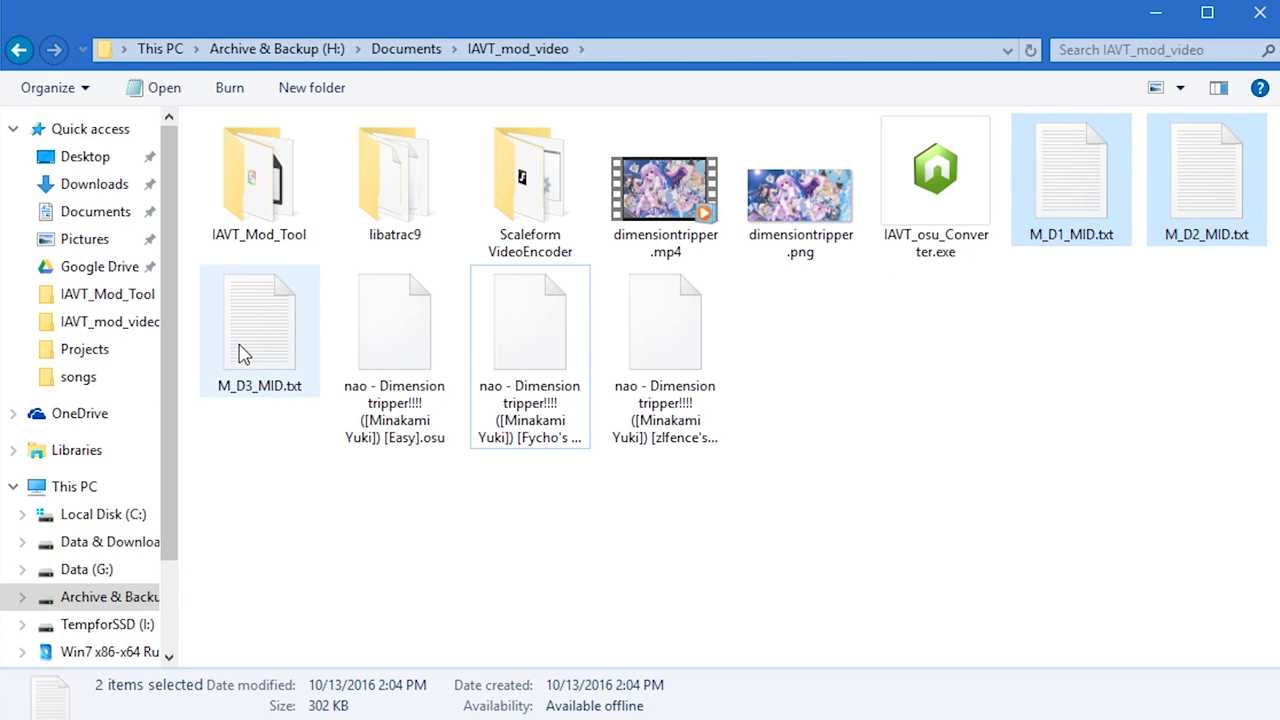
left_click(318, 357, "ctrl")
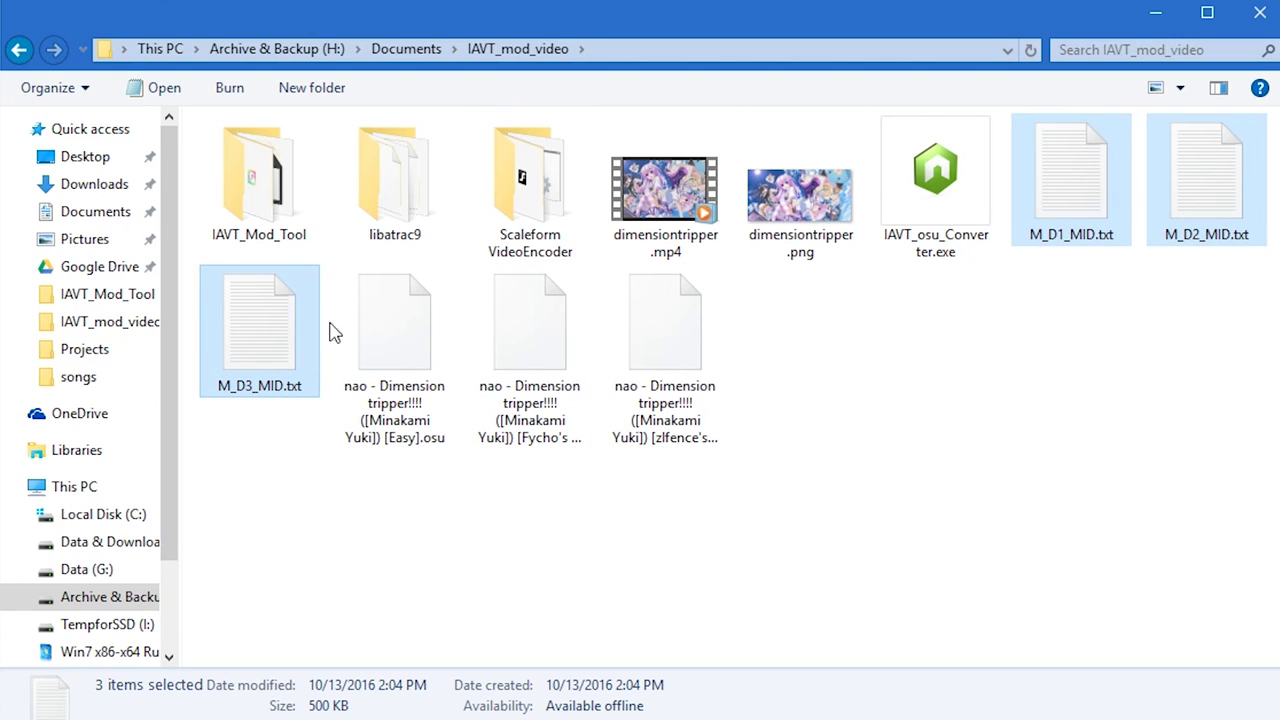
double_click(530, 185)
left_click(527, 50)
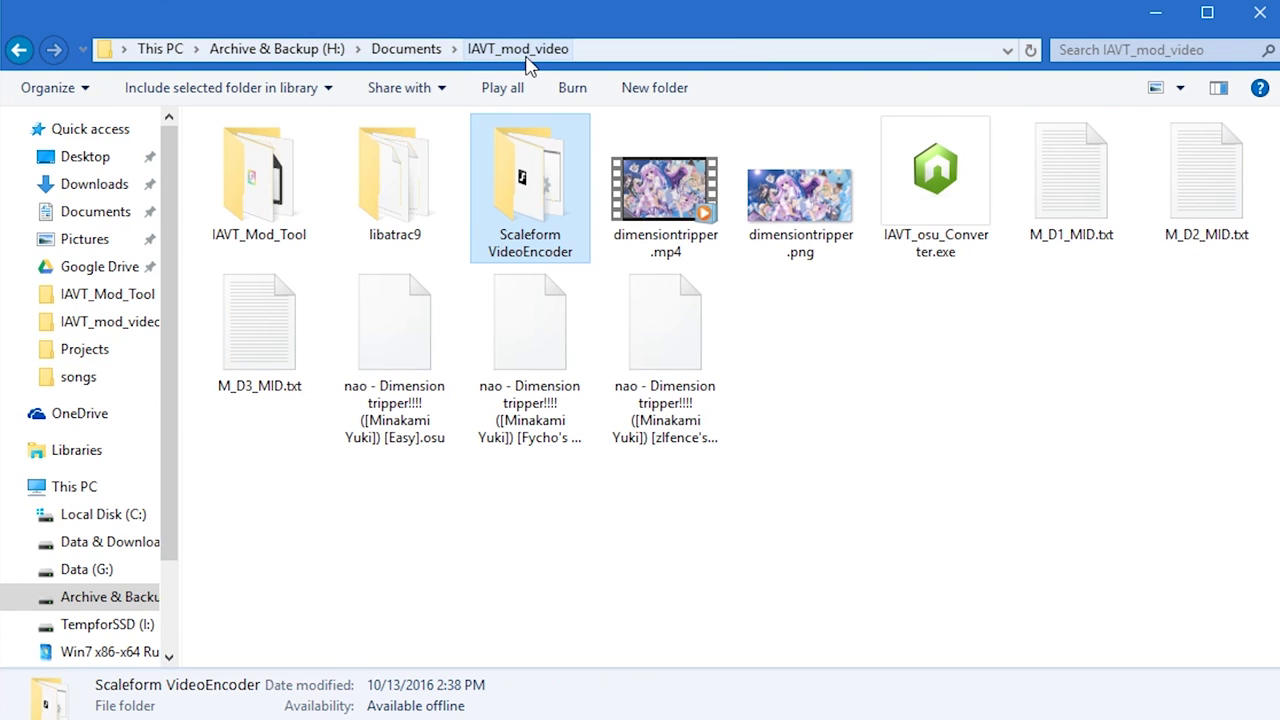
double_click(262, 185)
double_click(303, 158)
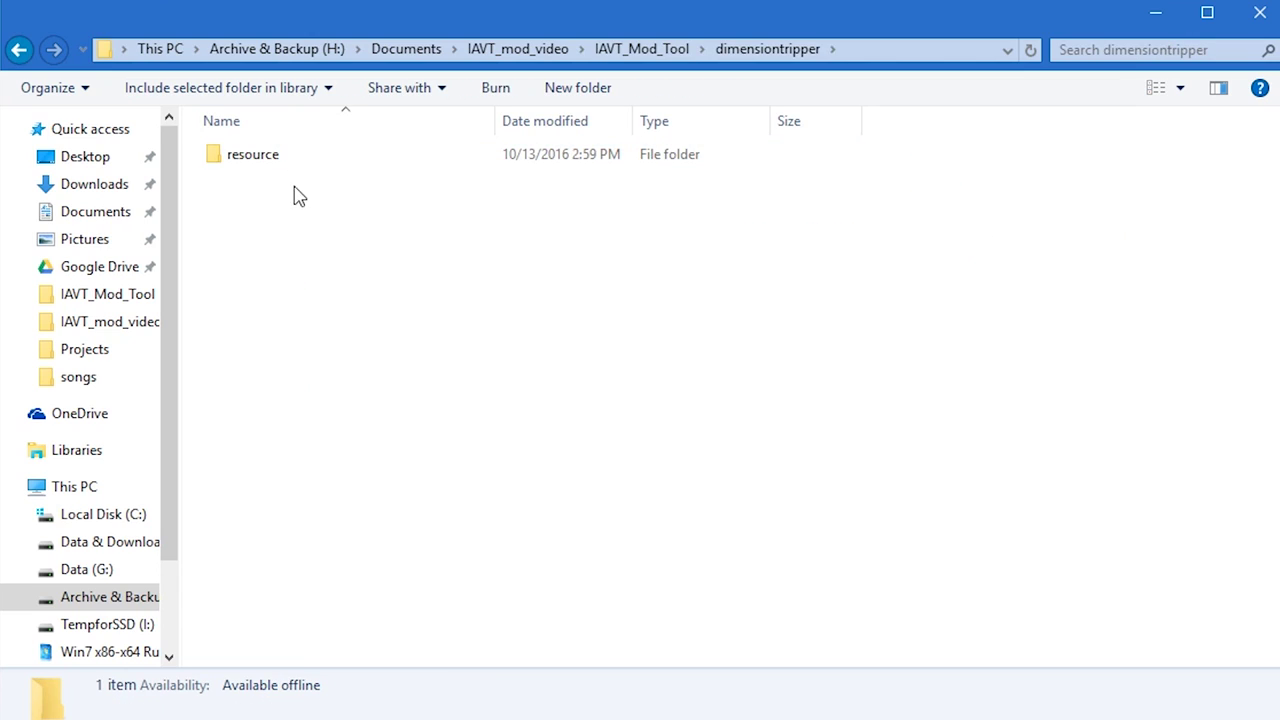
double_click(291, 157)
double_click(298, 159)
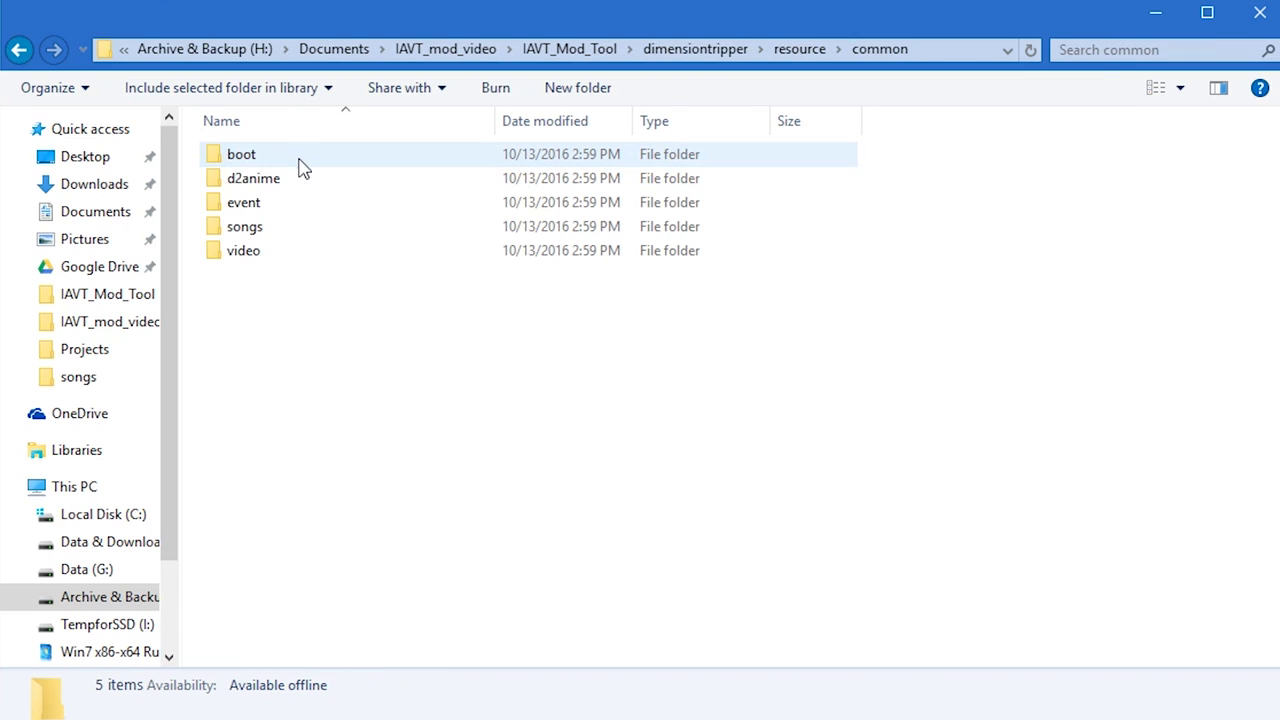
double_click(274, 230)
key("ctrl+v")
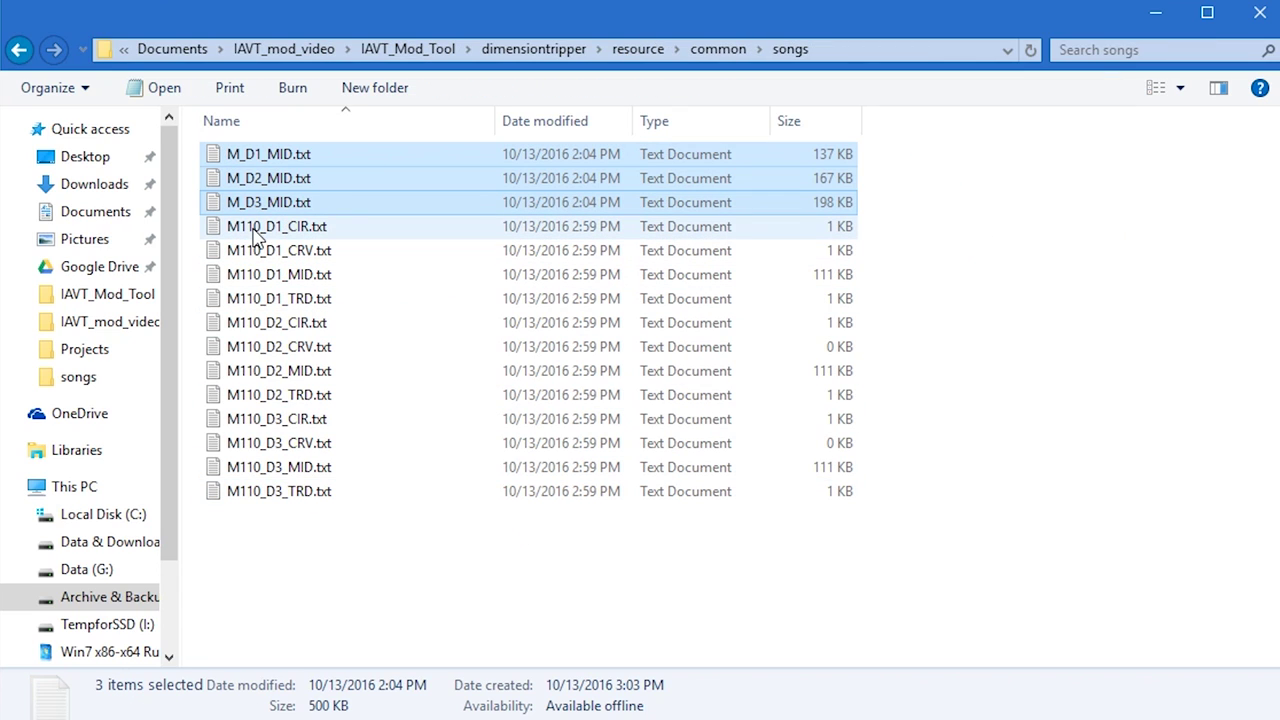
Step: Delete the original M110_D1_MID.txt, M110_D2_MID.txt and M110_D3_MID.txt from the songs folder
left_click(263, 274)
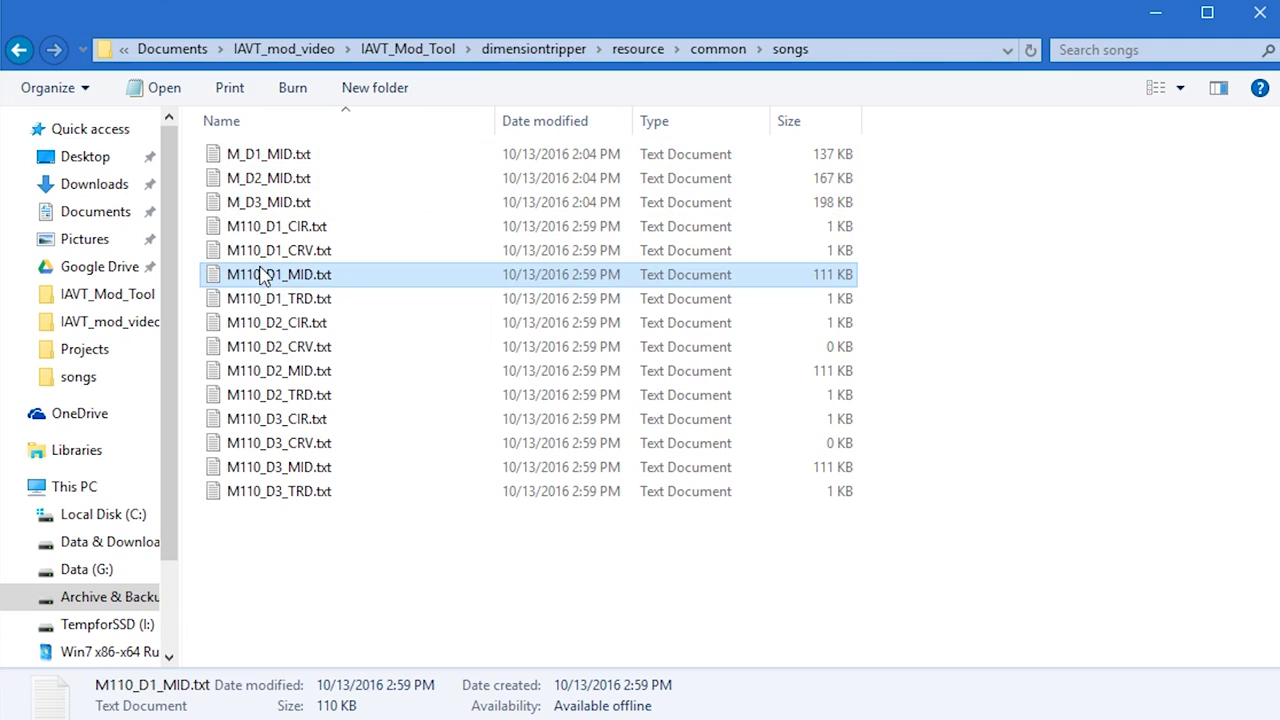
left_click(300, 374, "ctrl")
left_click(329, 468, "ctrl")
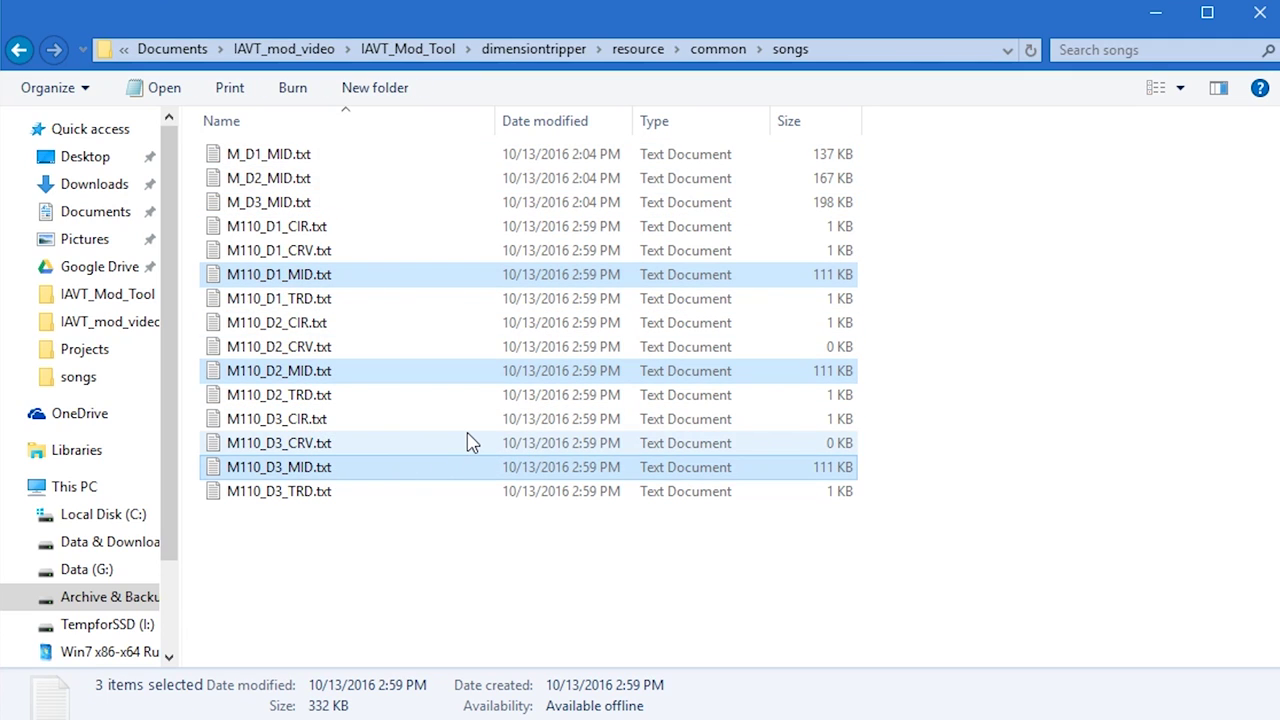
key("Delete")
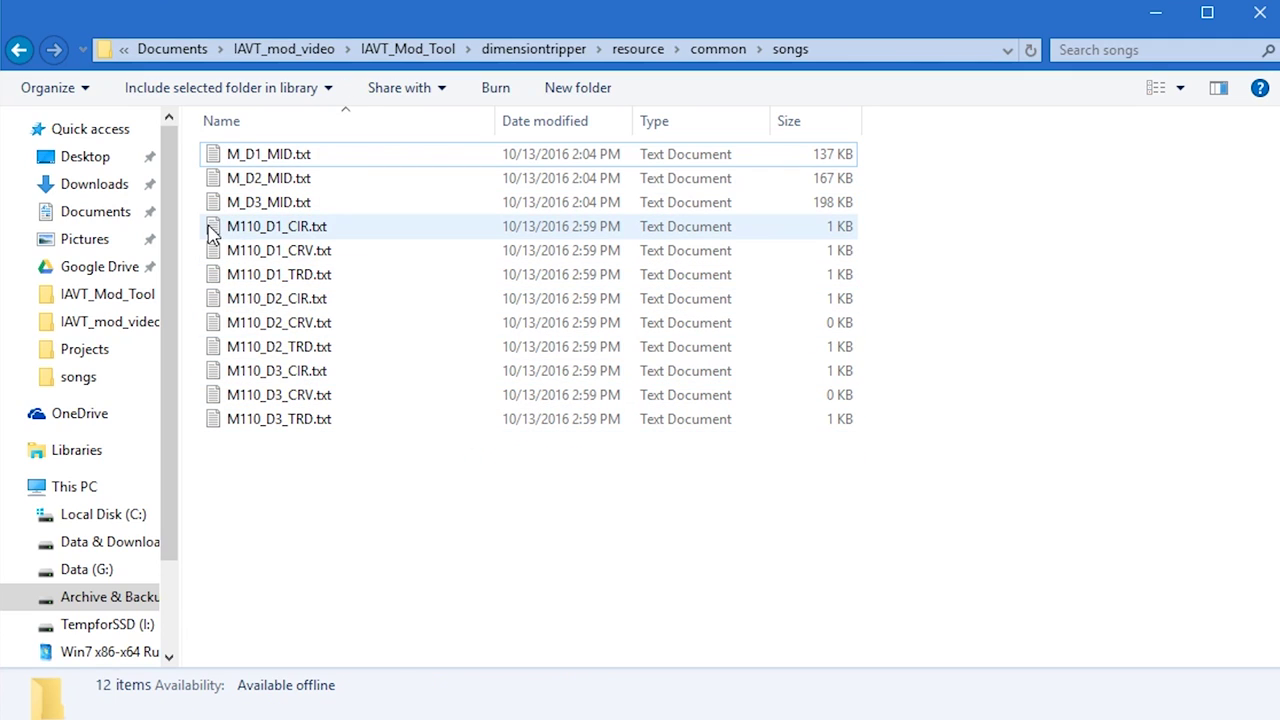
left_click(244, 233)
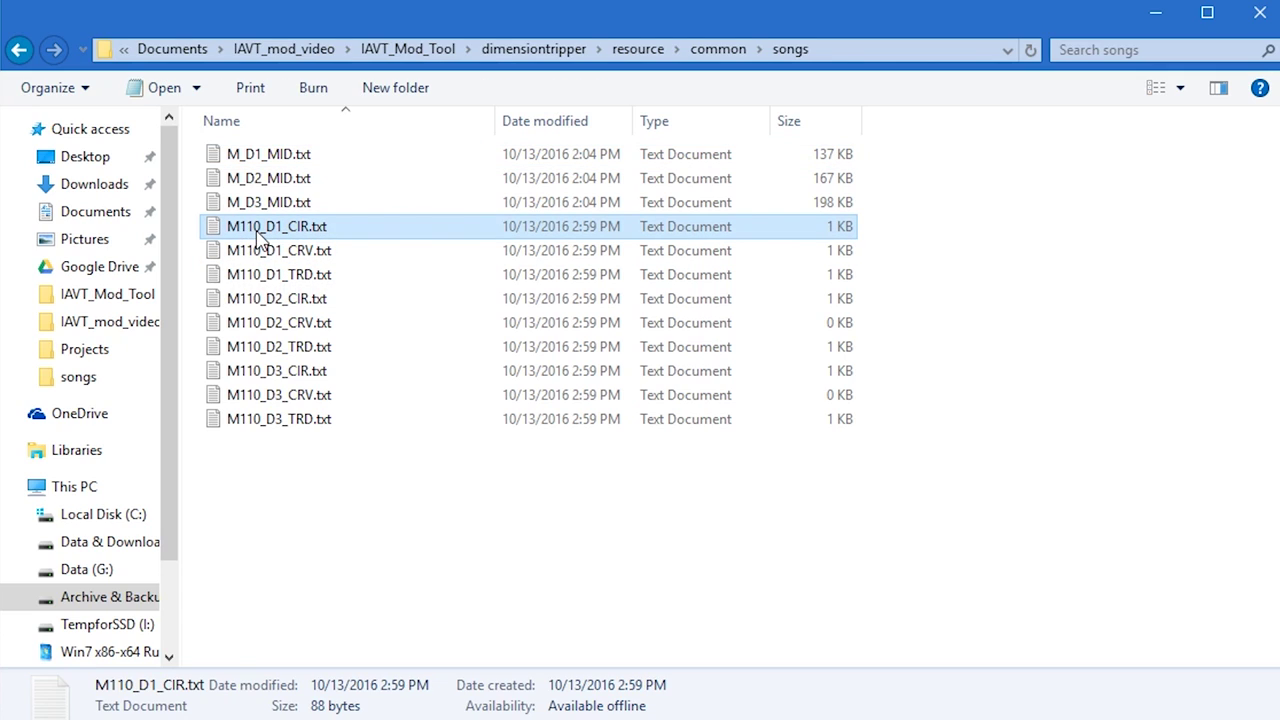
left_click(252, 234)
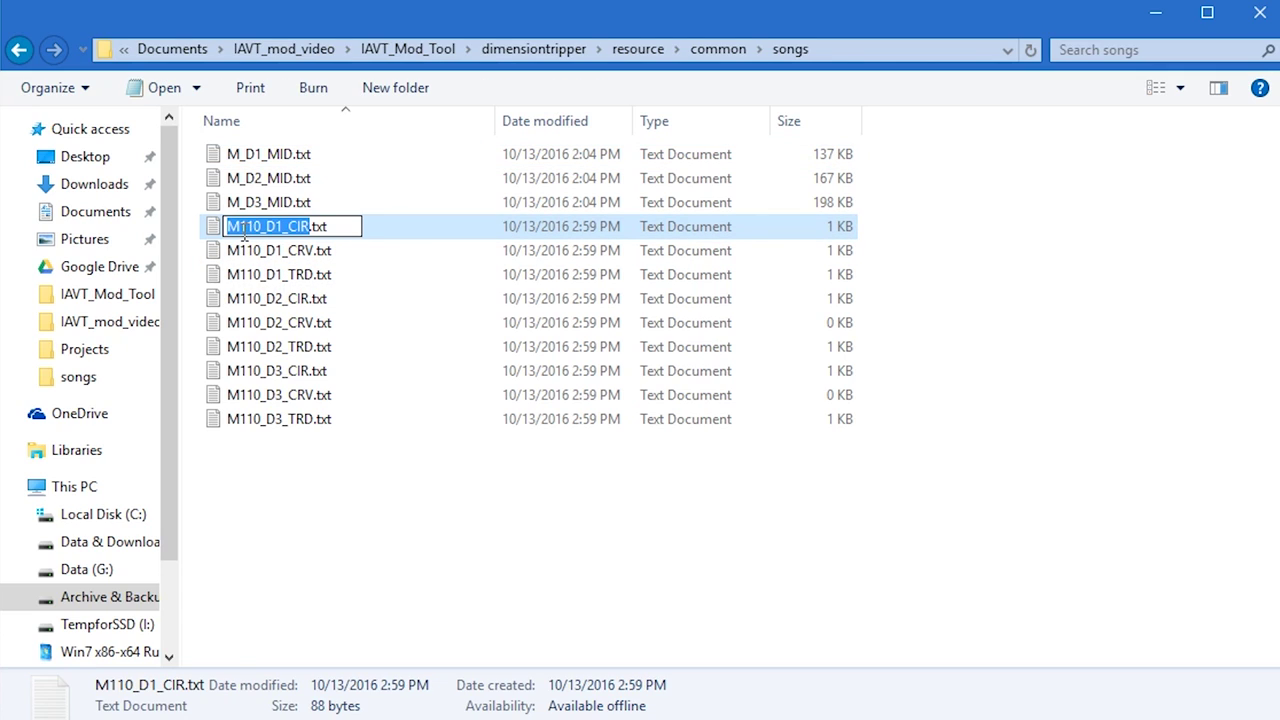
left_click(244, 232)
Step: Rename M_D1_MID.txt in the songs folder to M110_D1_MID.txt
left_click(244, 160)
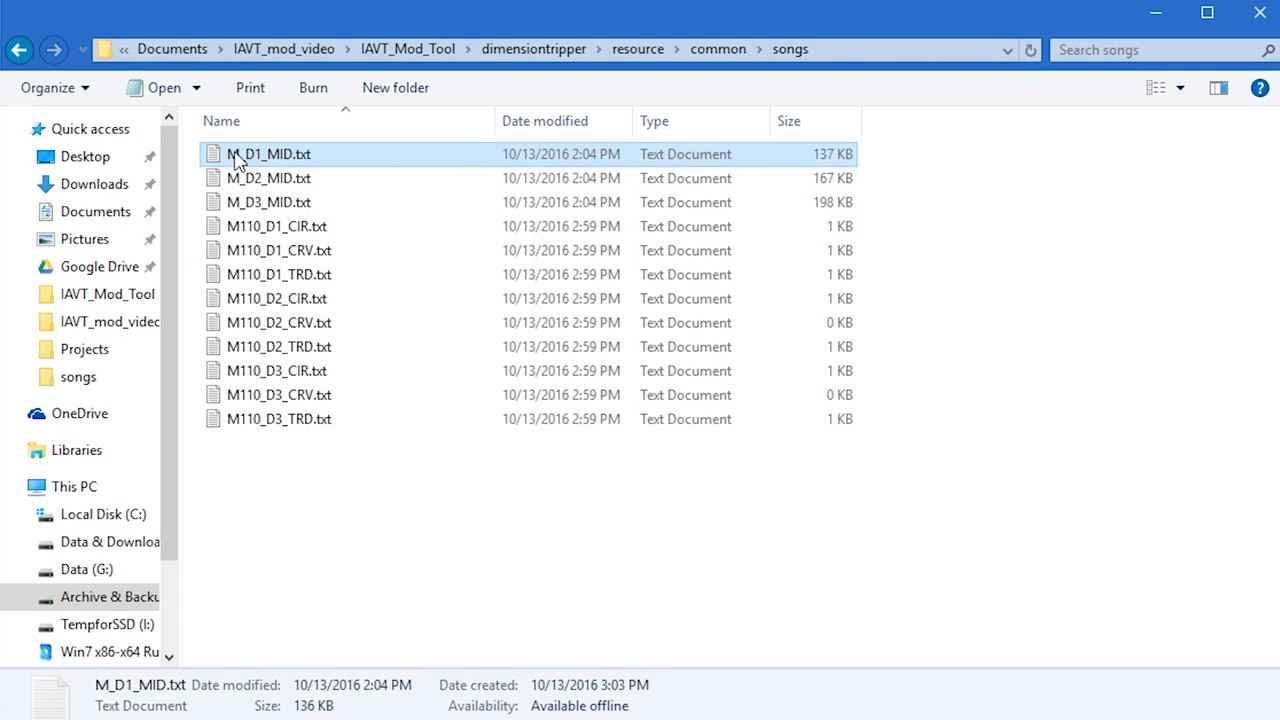
left_click(244, 160)
left_click(239, 156)
type("110")
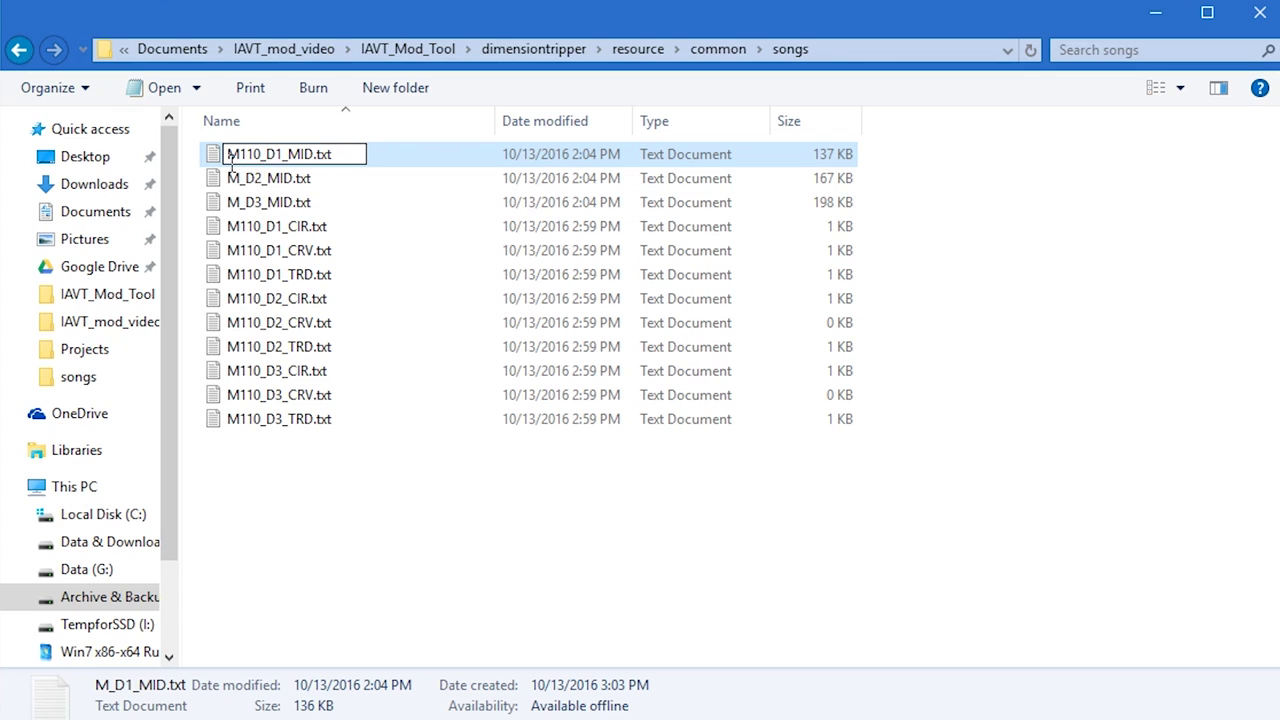
left_click(234, 178)
Step: Rename M_D2_MID.txt to M110_D2_MID.txt and M_D3_MID.txt to M110_D3_MID.txt
left_click(242, 157)
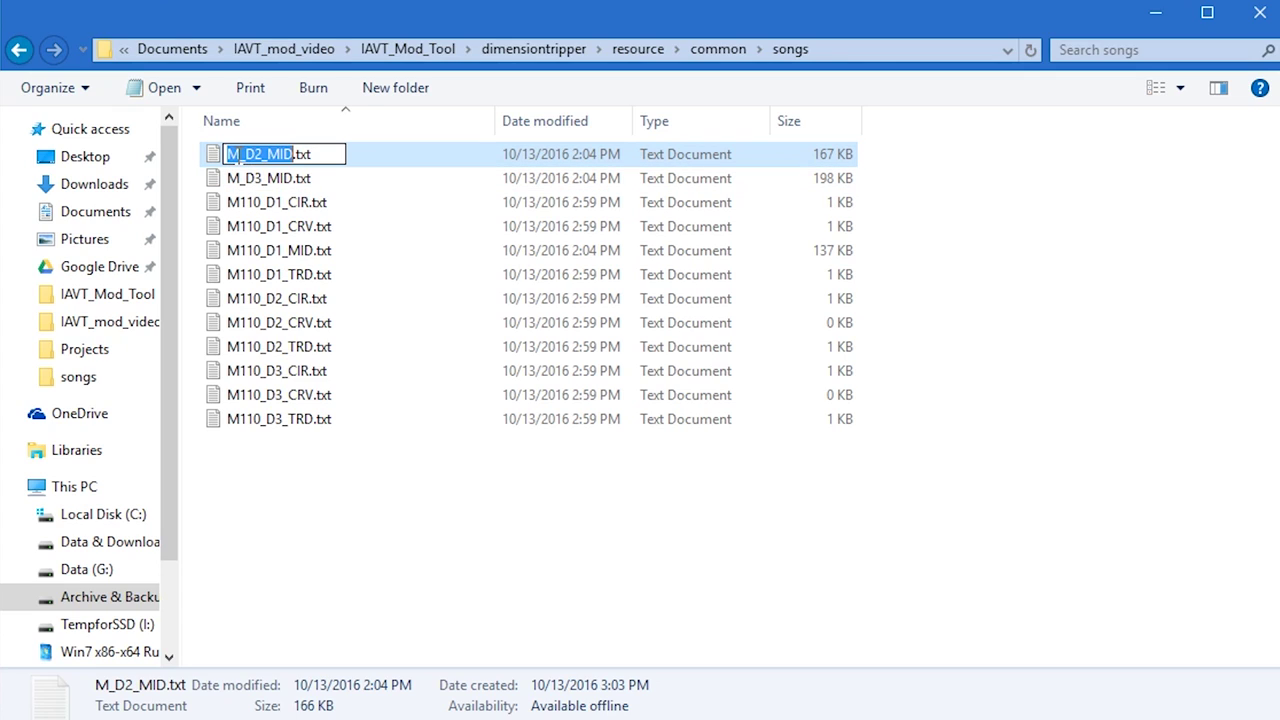
left_click(238, 156)
type("110")
left_click(248, 180)
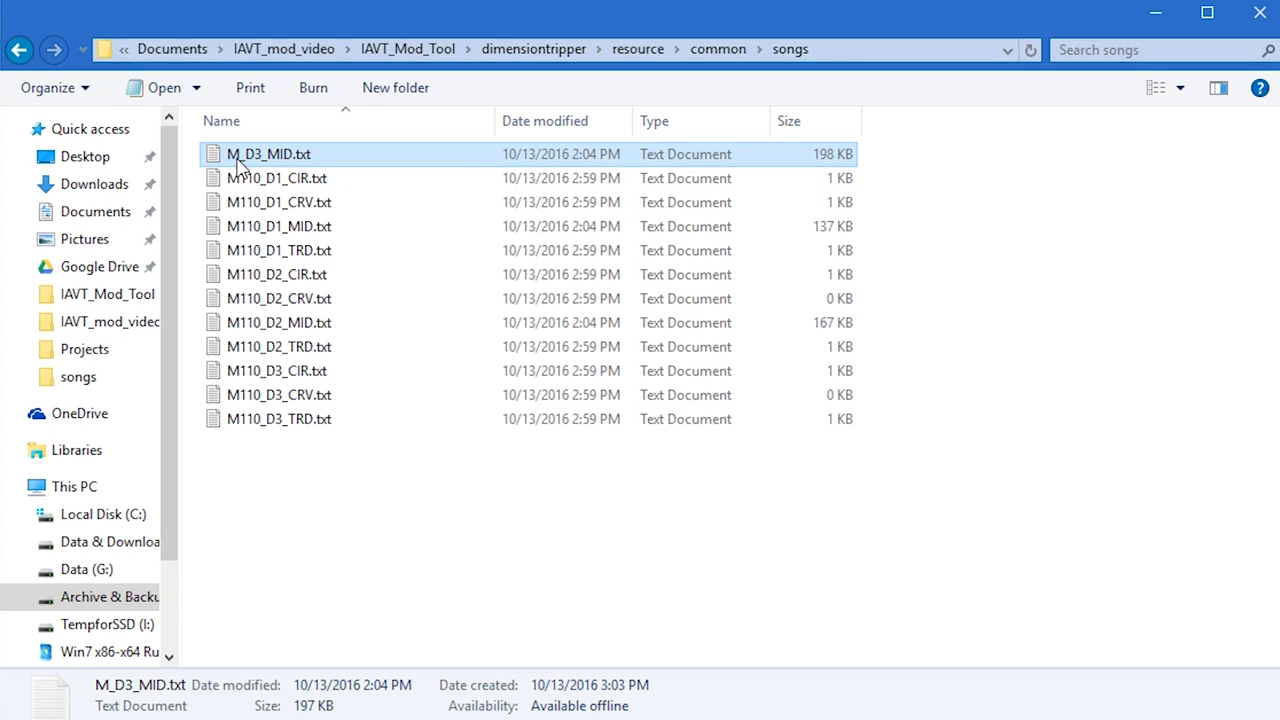
left_click(238, 160)
left_click(236, 156)
type("110")
left_click(343, 177)
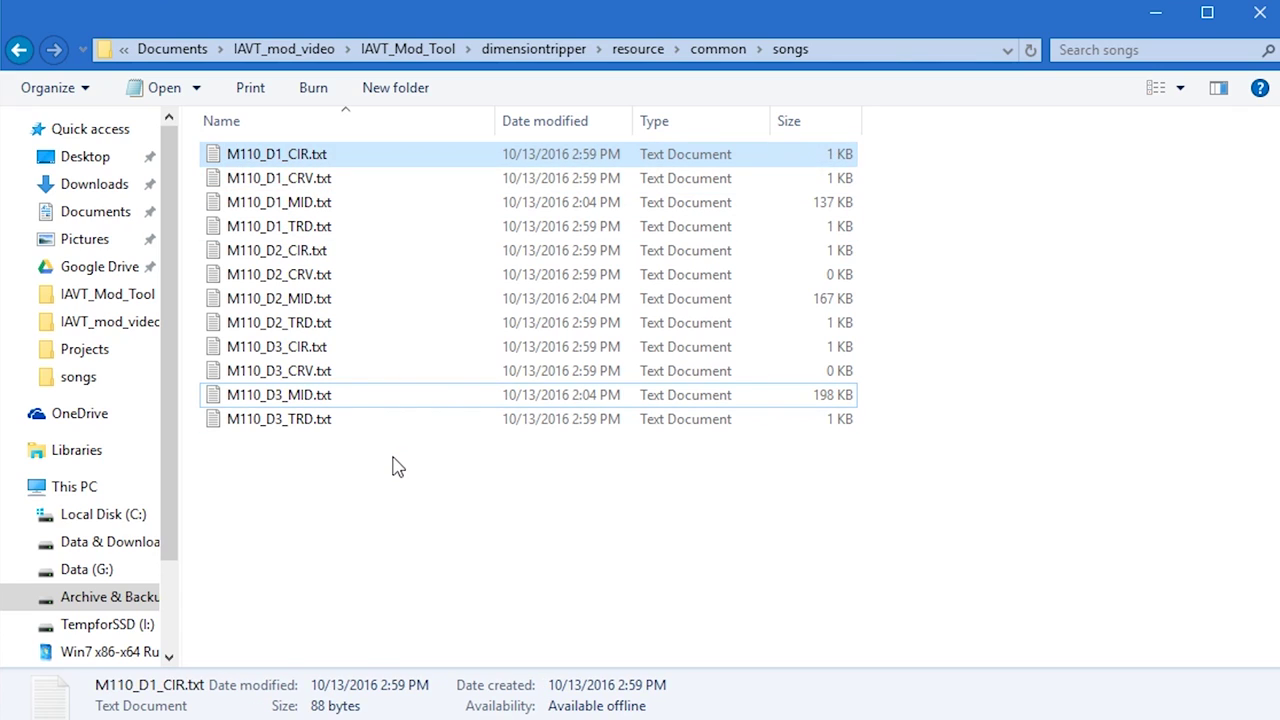
Step: Look over the M110 files in the songs folder and go back up to the dimensiontripper folder
left_click_drag(397, 466, 466, 449)
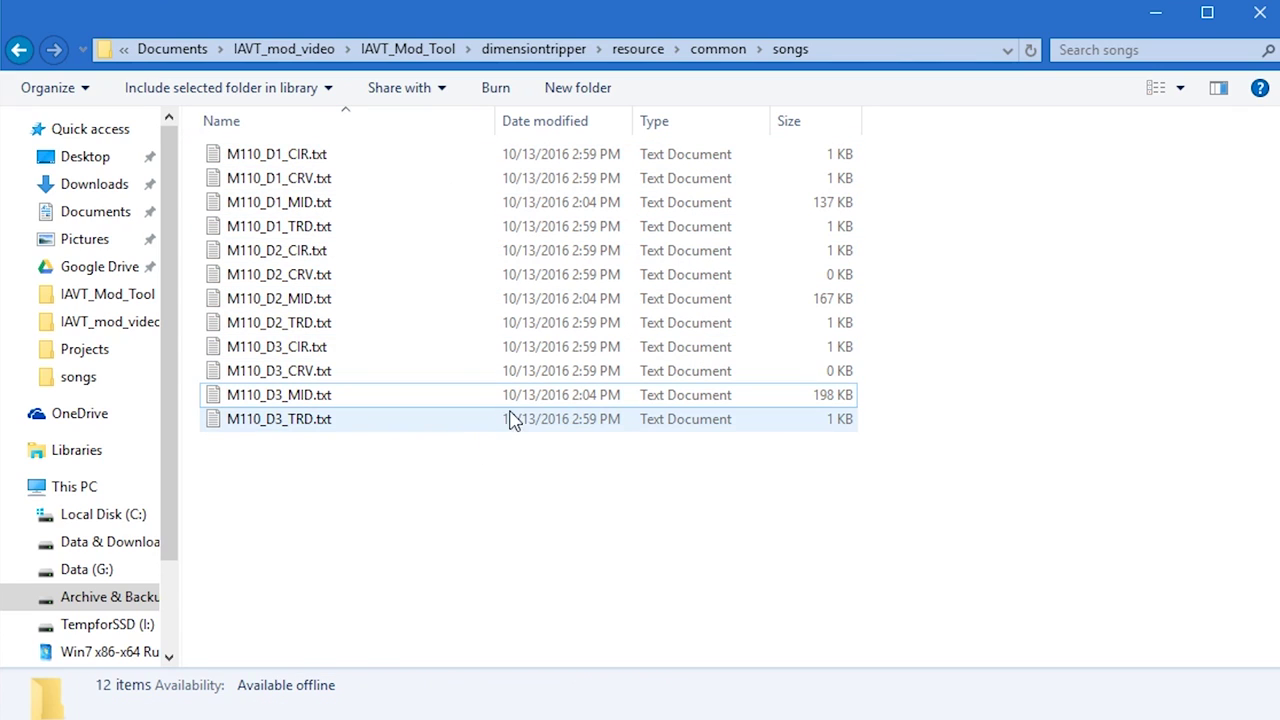
left_click(321, 204)
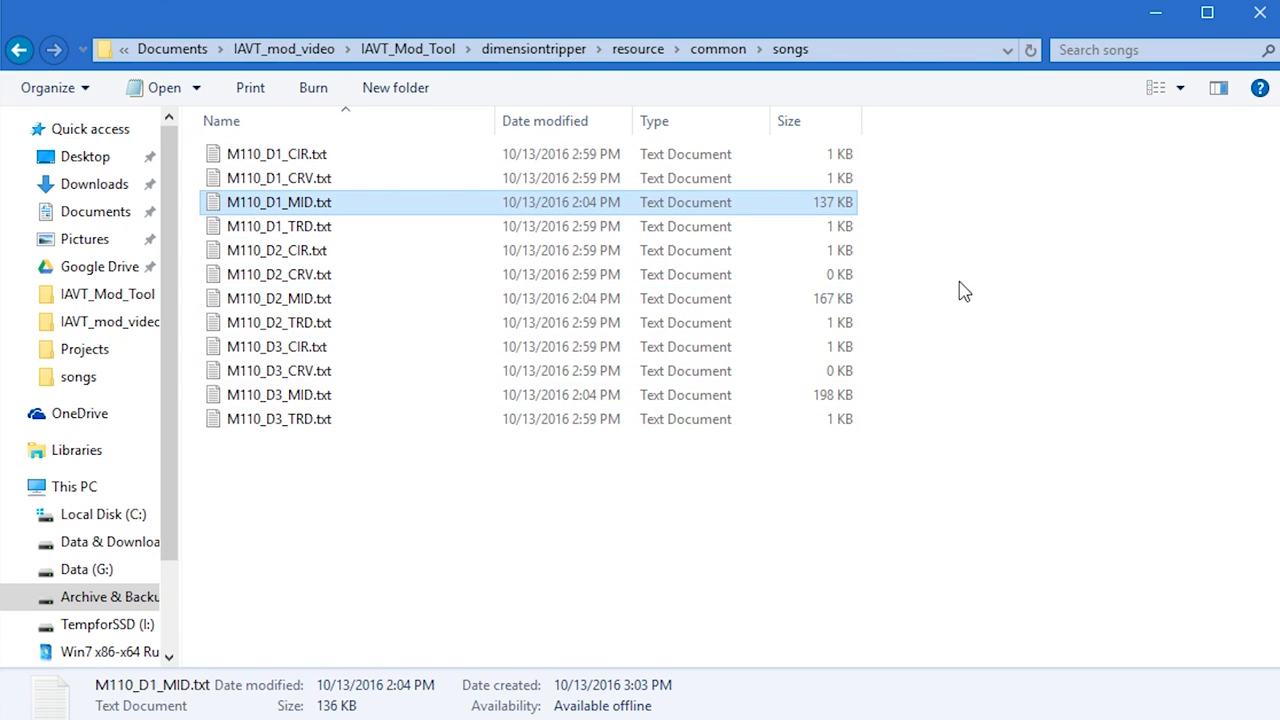
left_click_drag(893, 155, 806, 422)
left_click_drag(520, 510, 349, 189)
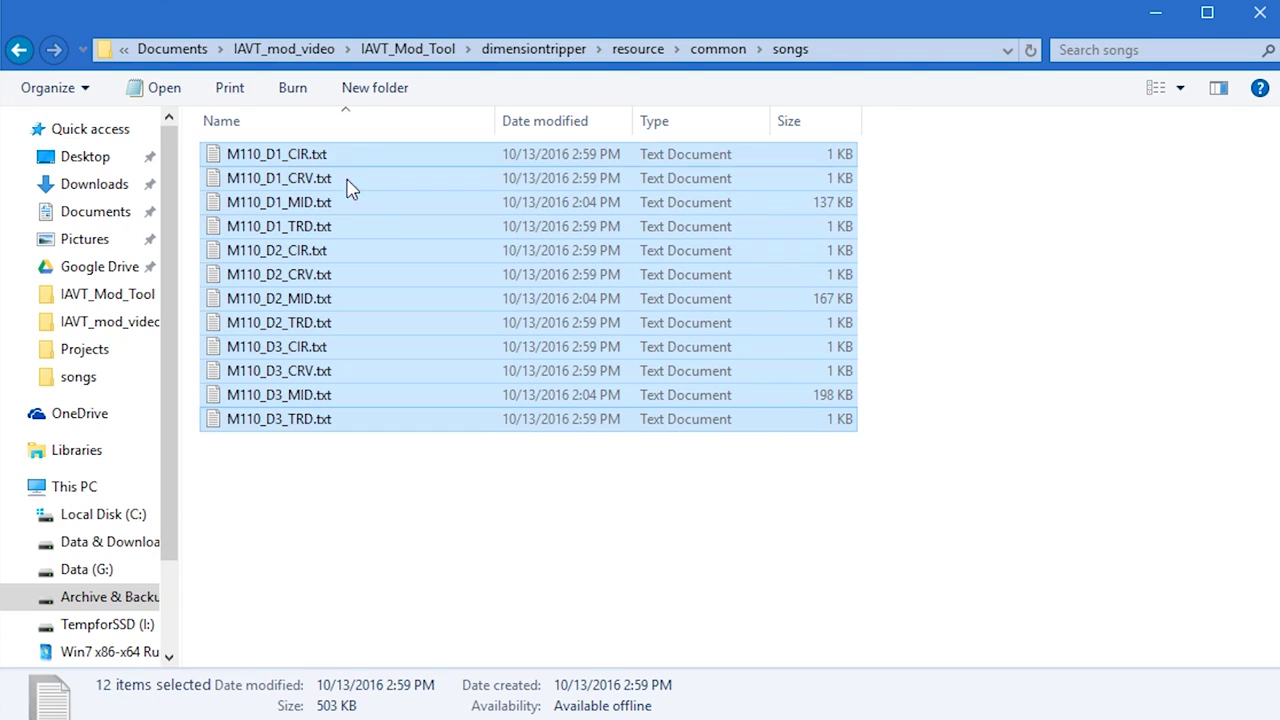
left_click(568, 49)
Step: Switch to FileZilla and dismiss its update notice
key("super")
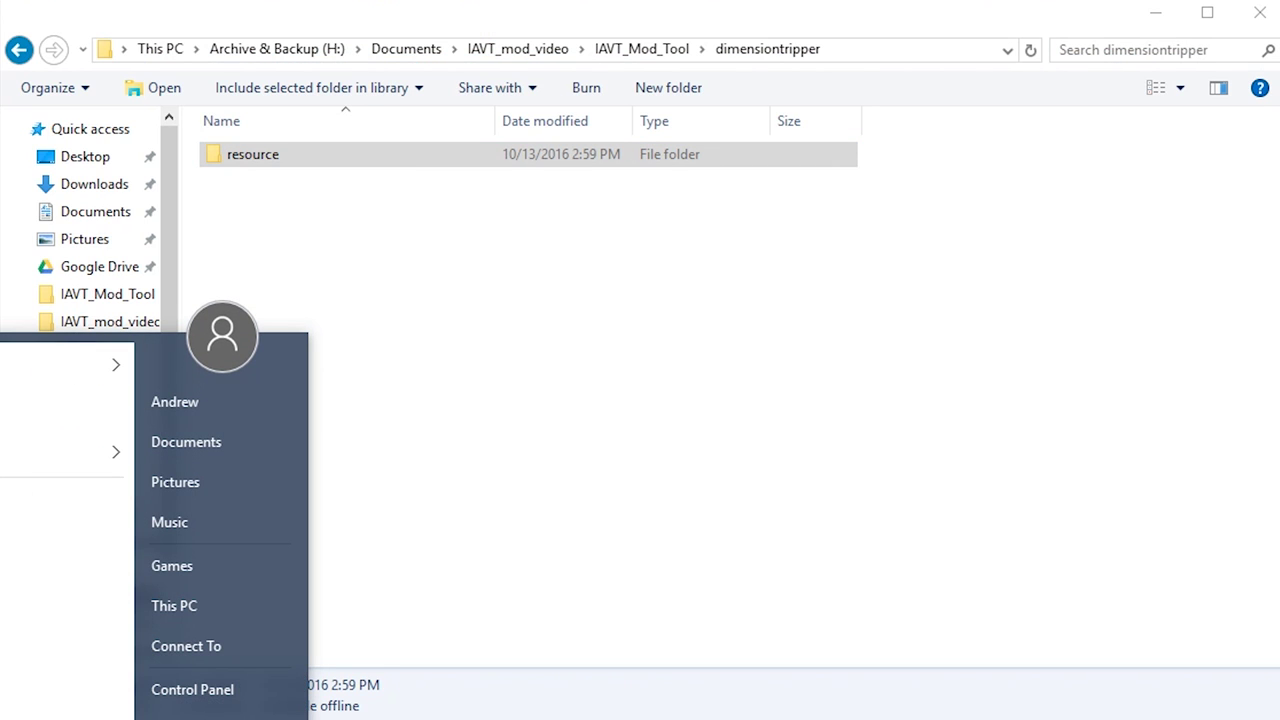
type("downloads")
key("Return")
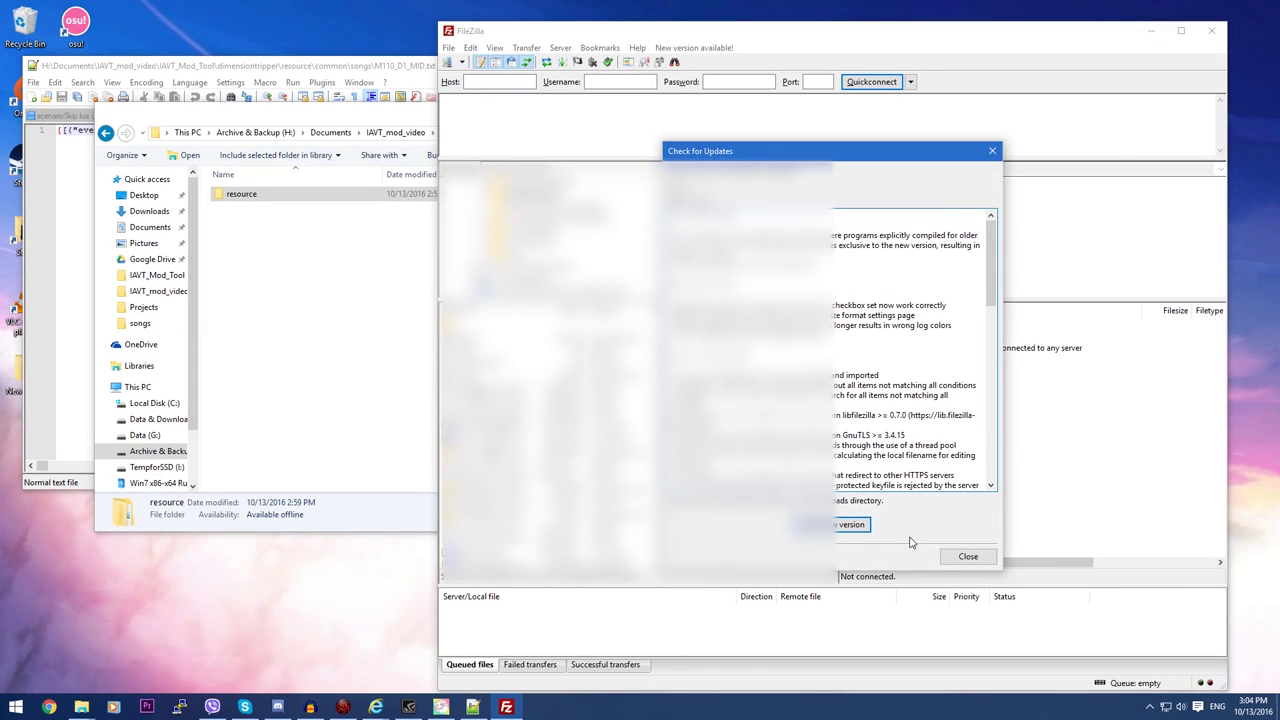
left_click(966, 557)
Step: Set the saved PS Vita site's host to 192.168.173.197, the address of VitaShell's FTP server, and connect on port 1337
left_click(449, 63)
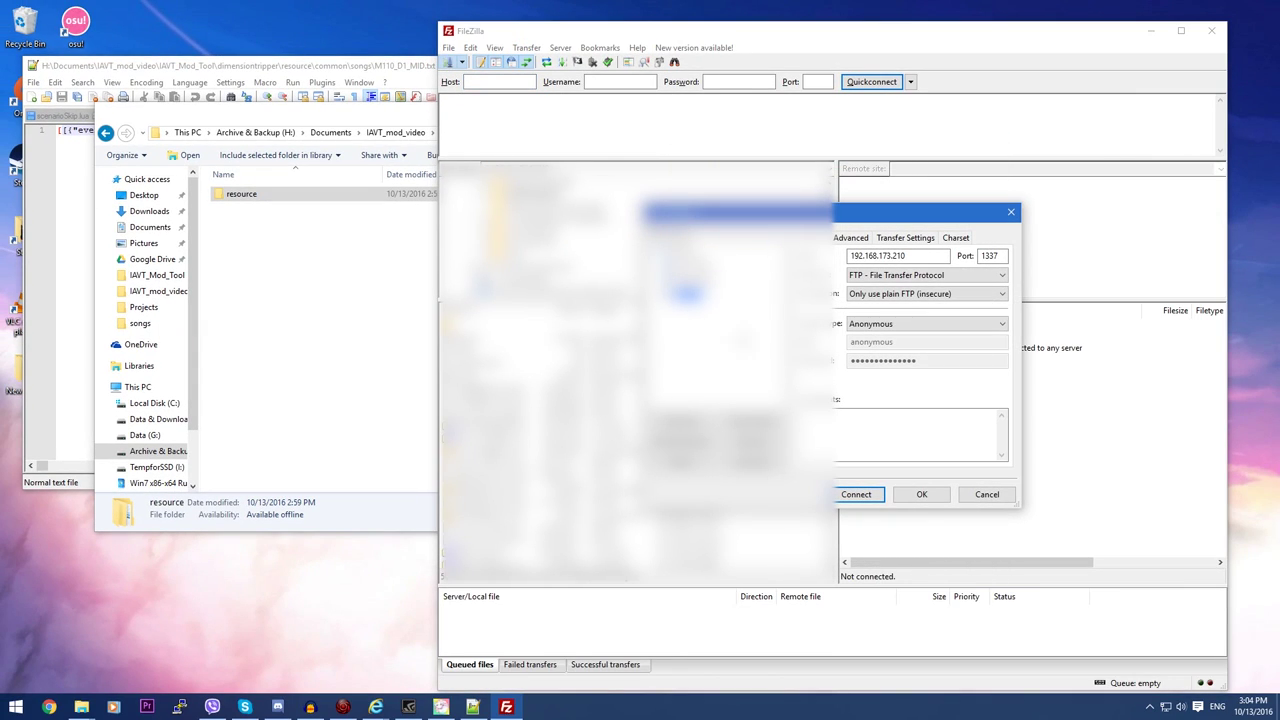
left_click(856, 494)
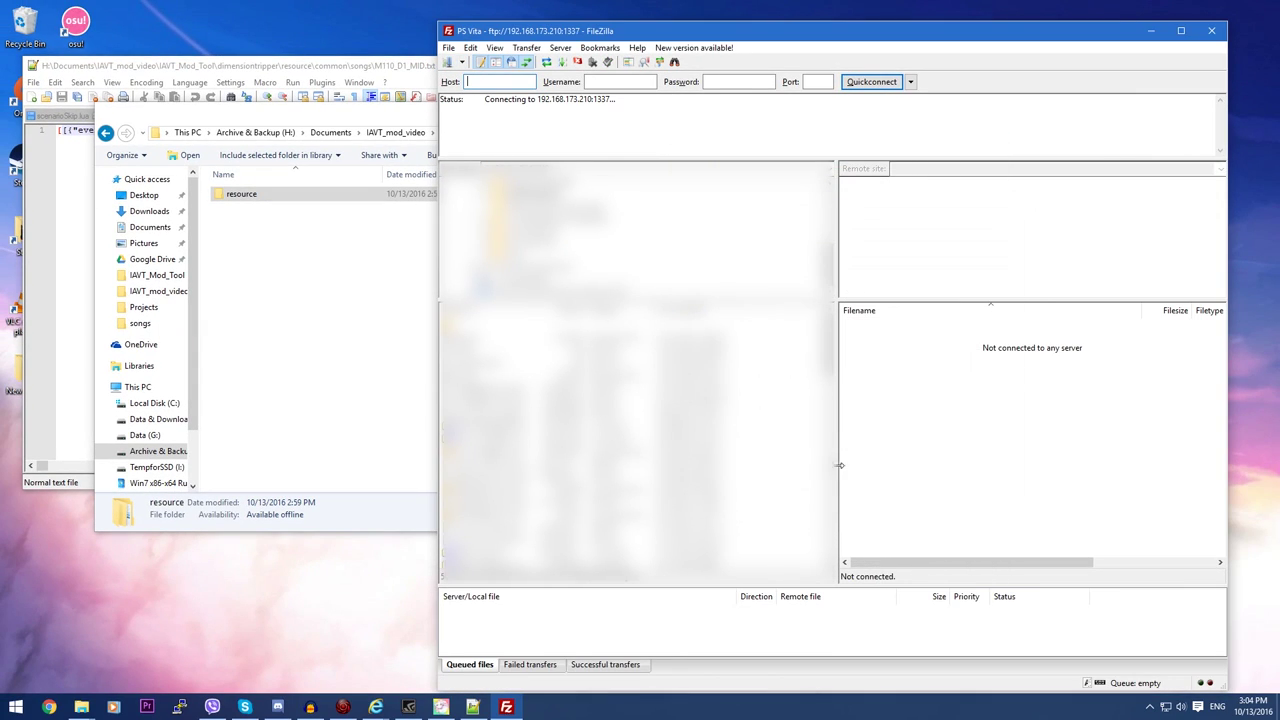
left_click(449, 63)
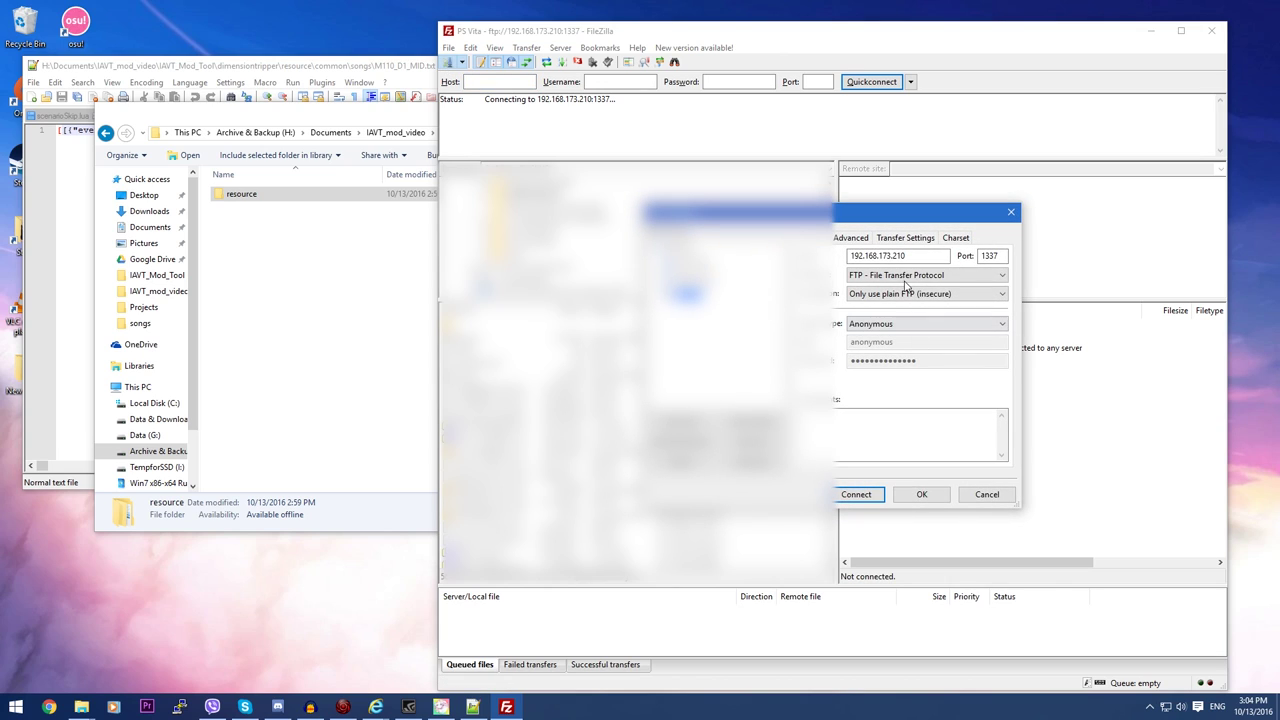
double_click(916, 258)
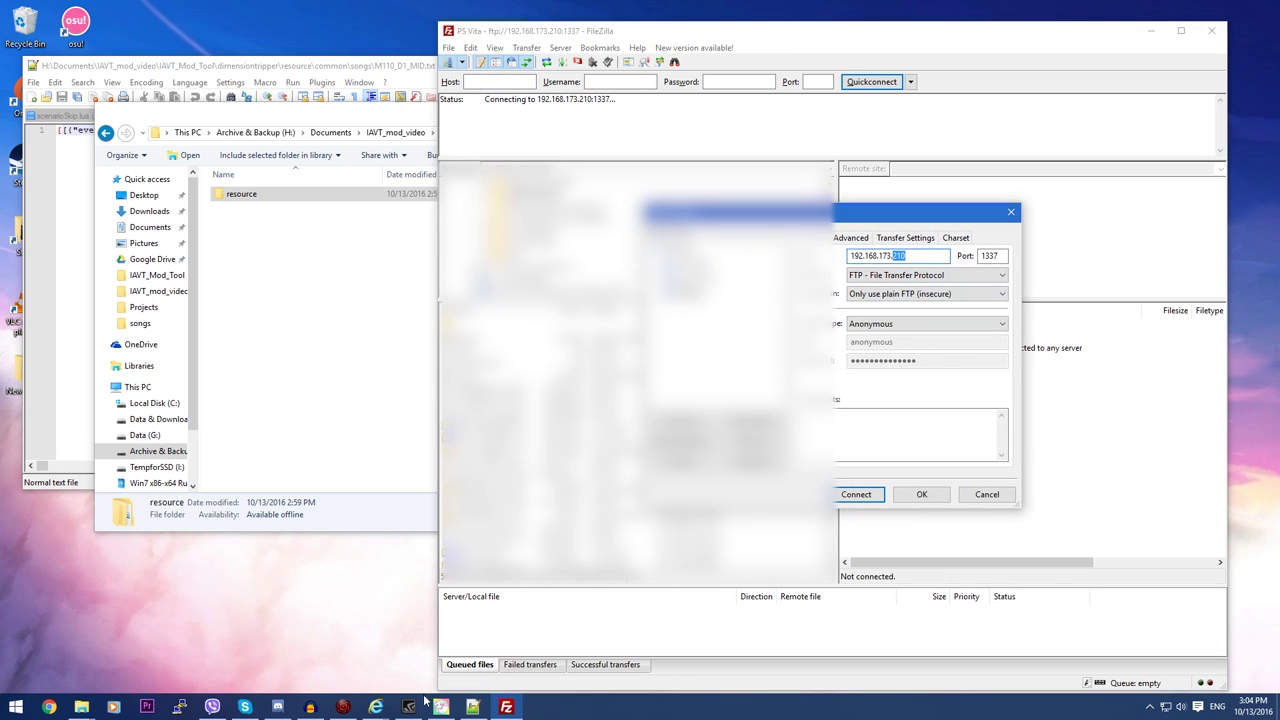
left_click(343, 707)
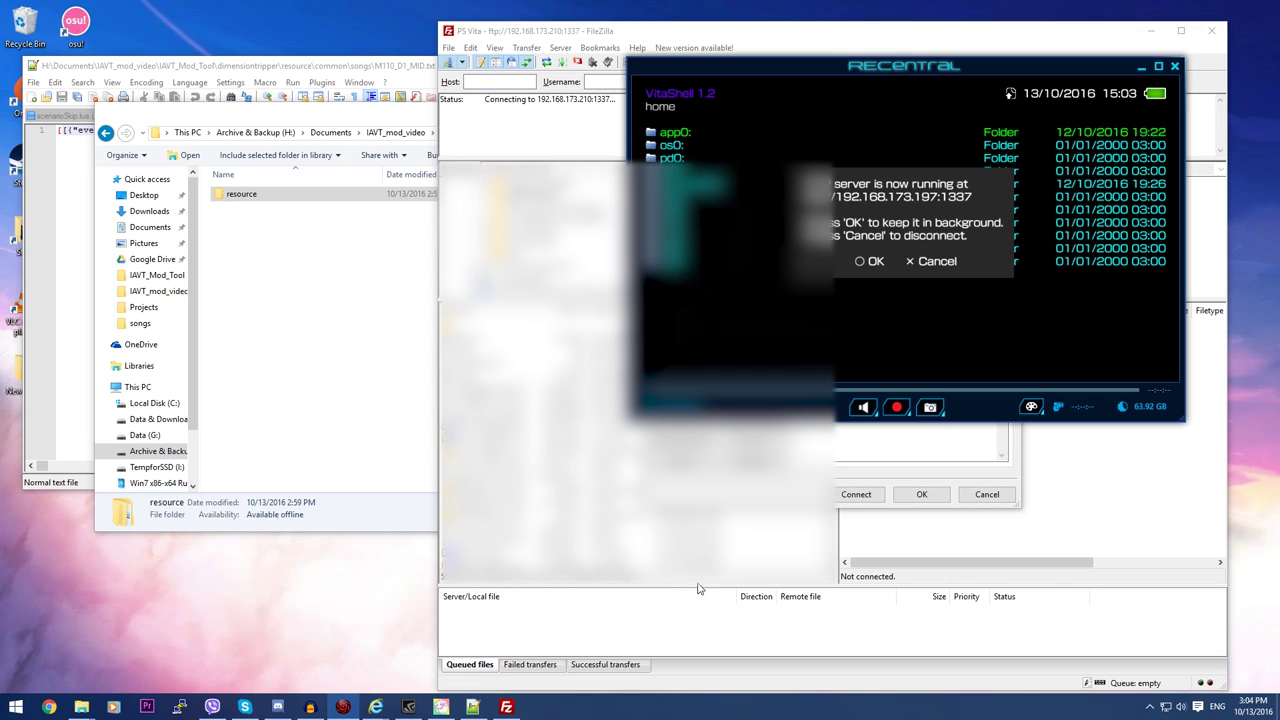
key("alt+Tab")
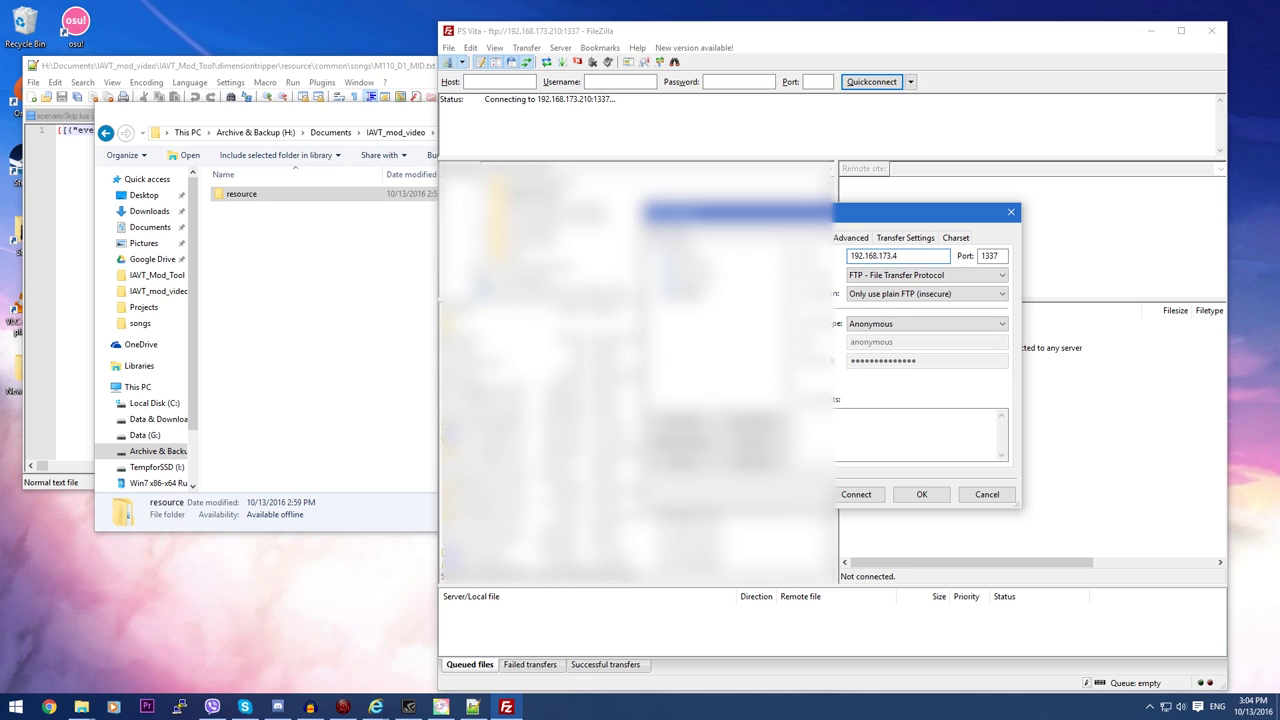
type("19")
key("Return")
left_click(852, 398)
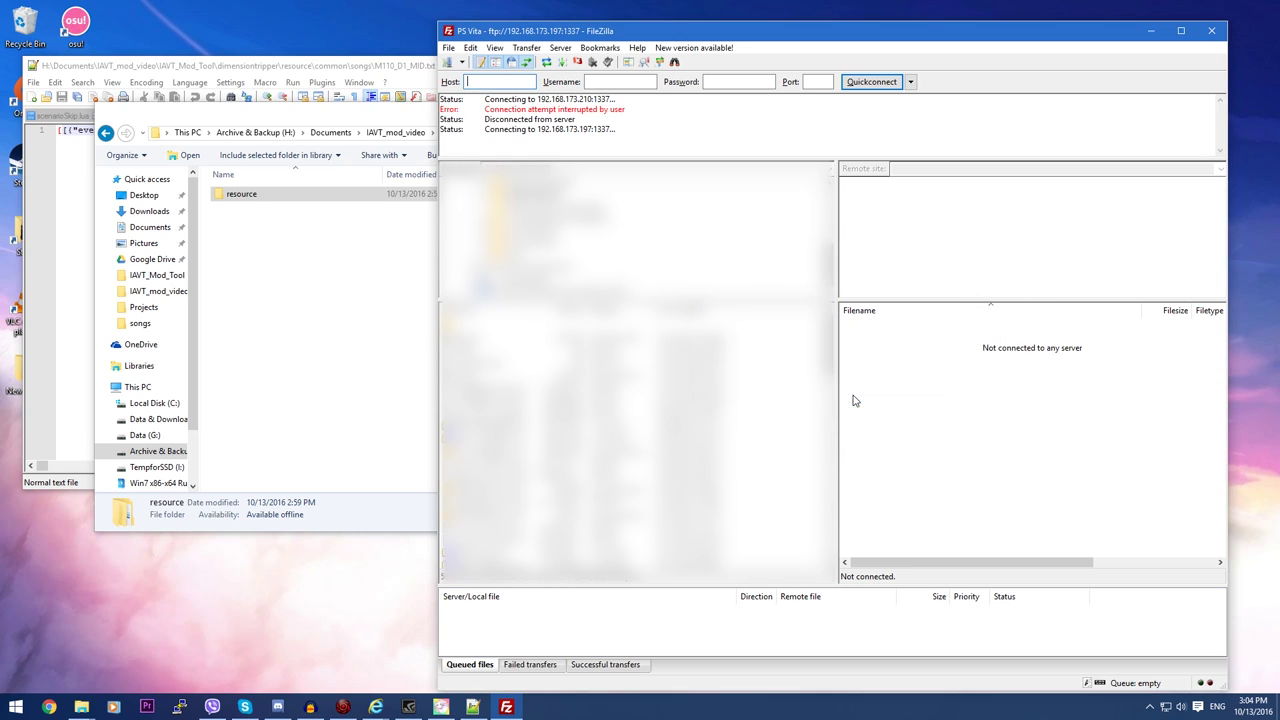
Step: Upload the dimensiontripper pack's resource folder into /ux0:/app/PCSG00355 on the PS Vita
double_click(860, 439)
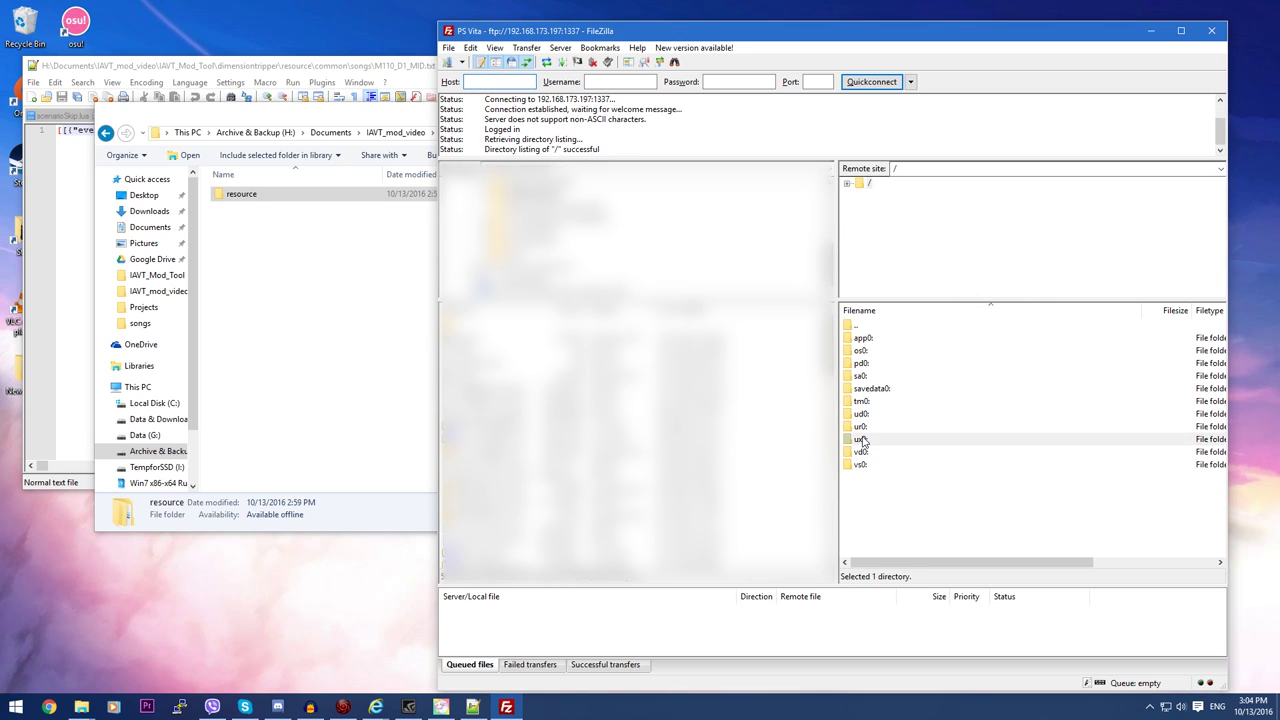
double_click(867, 350)
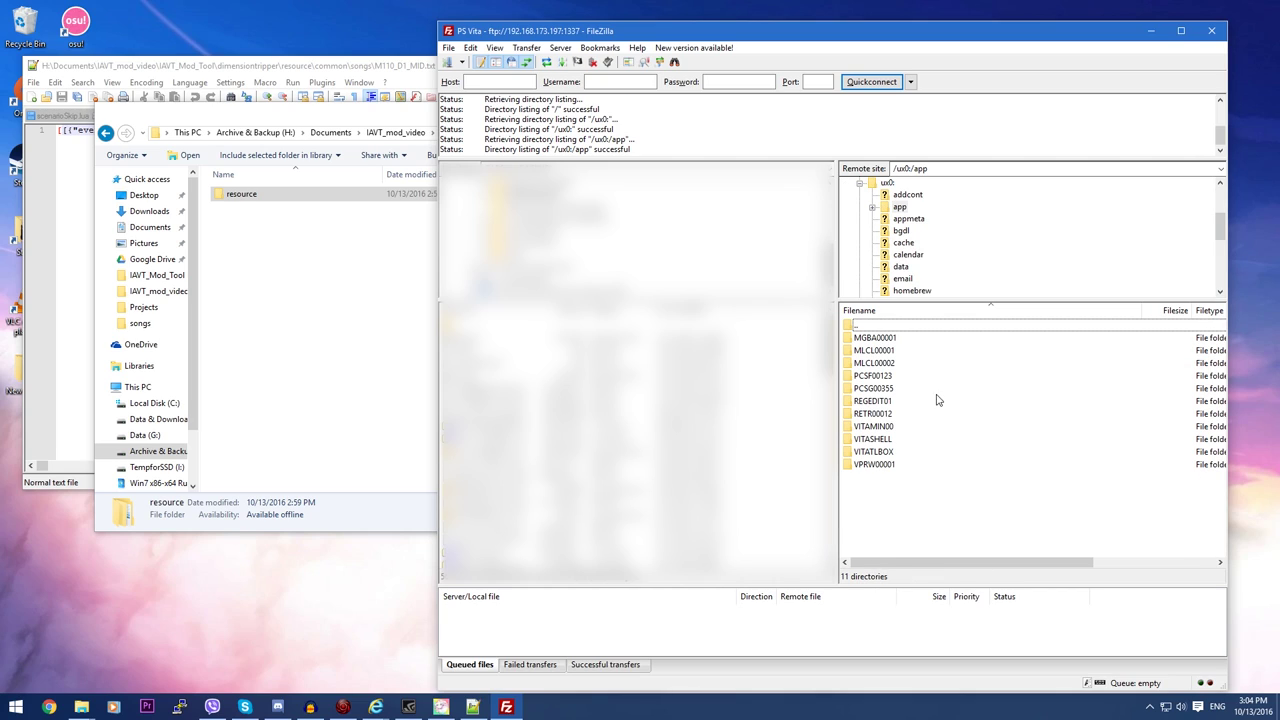
double_click(874, 388)
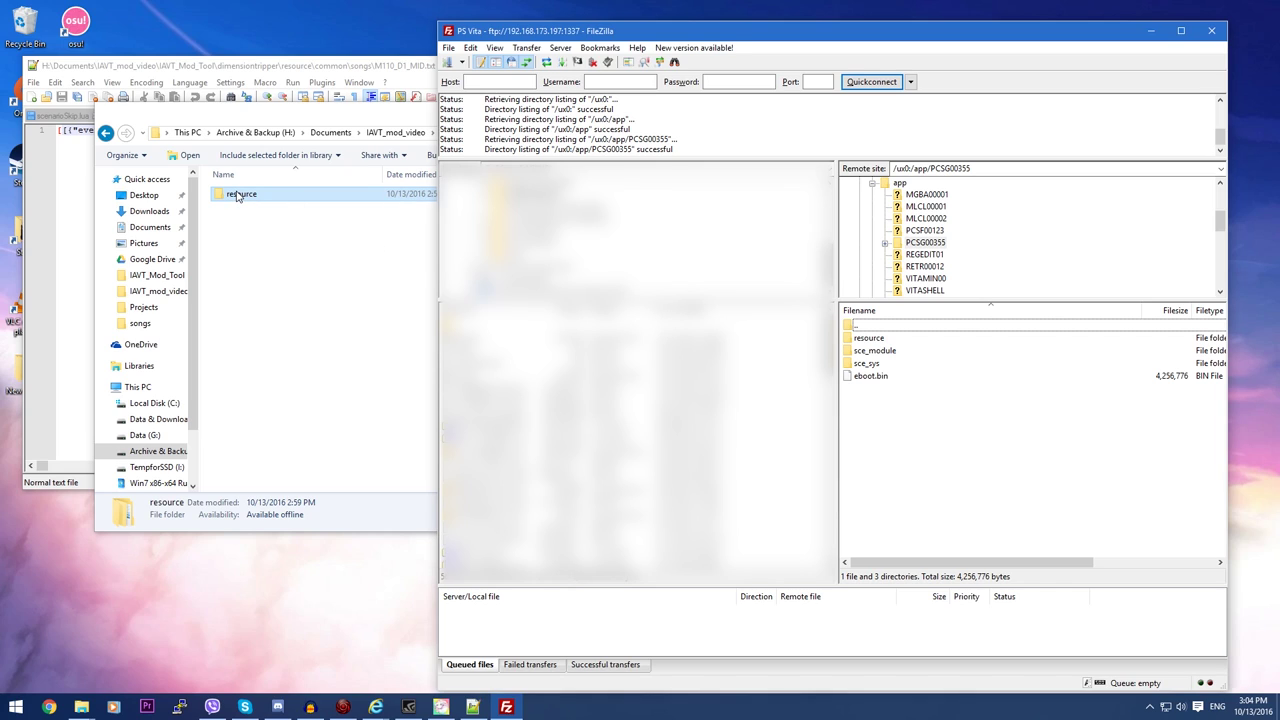
left_click_drag(237, 196, 908, 435)
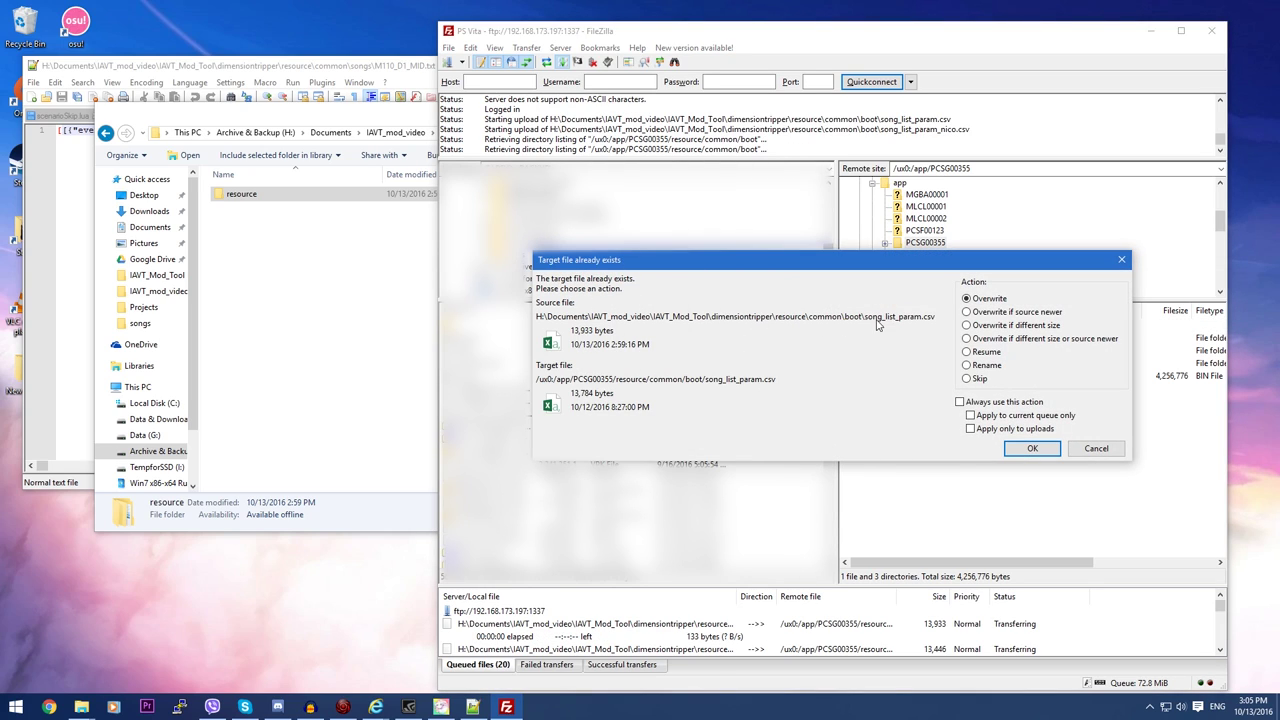
Step: Overwrite the existing song_list_param.csv, song_list_param_nico.csv and d2a_text_jp.u16 on the PS Vita with the uploaded versions
left_click(1031, 448)
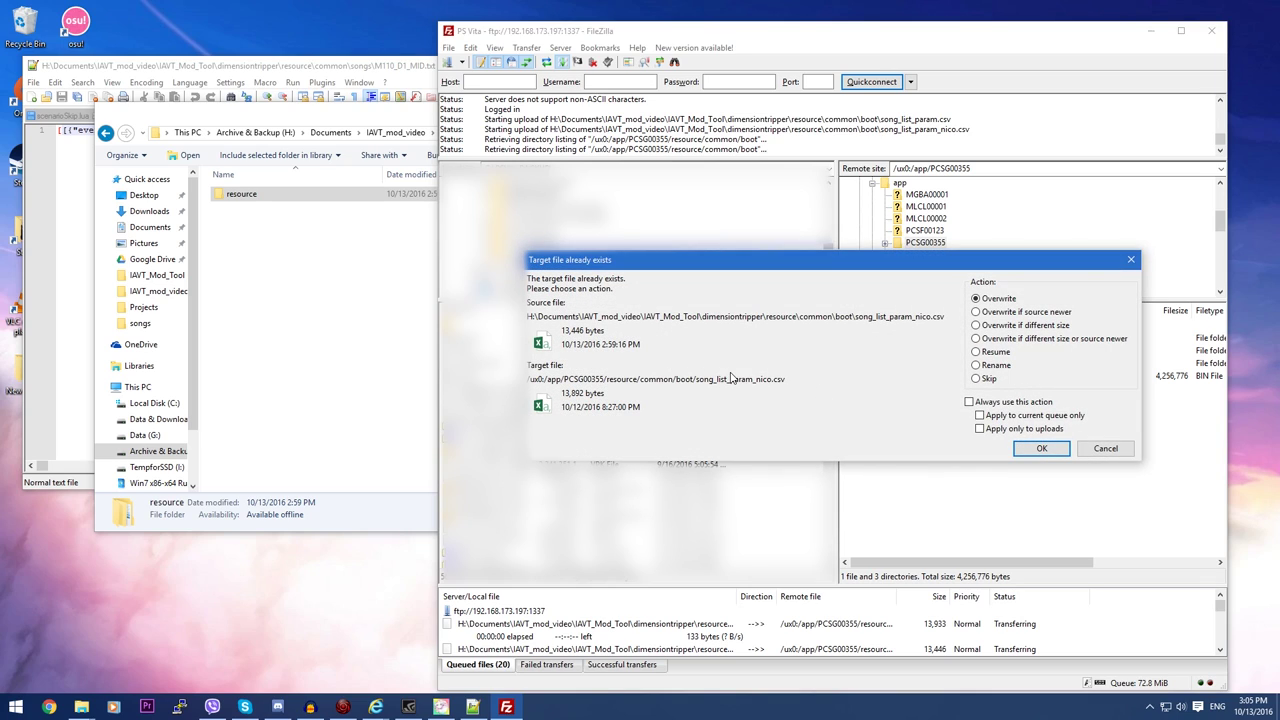
left_click(1031, 448)
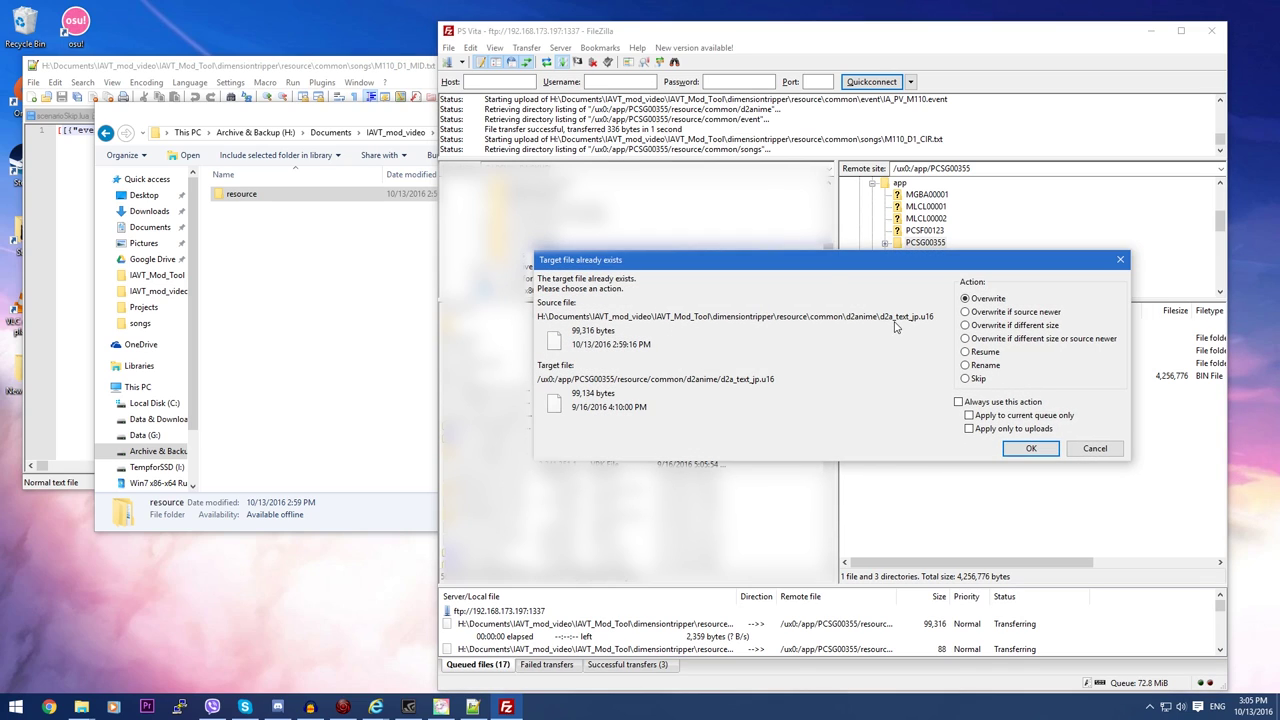
left_click(1028, 449)
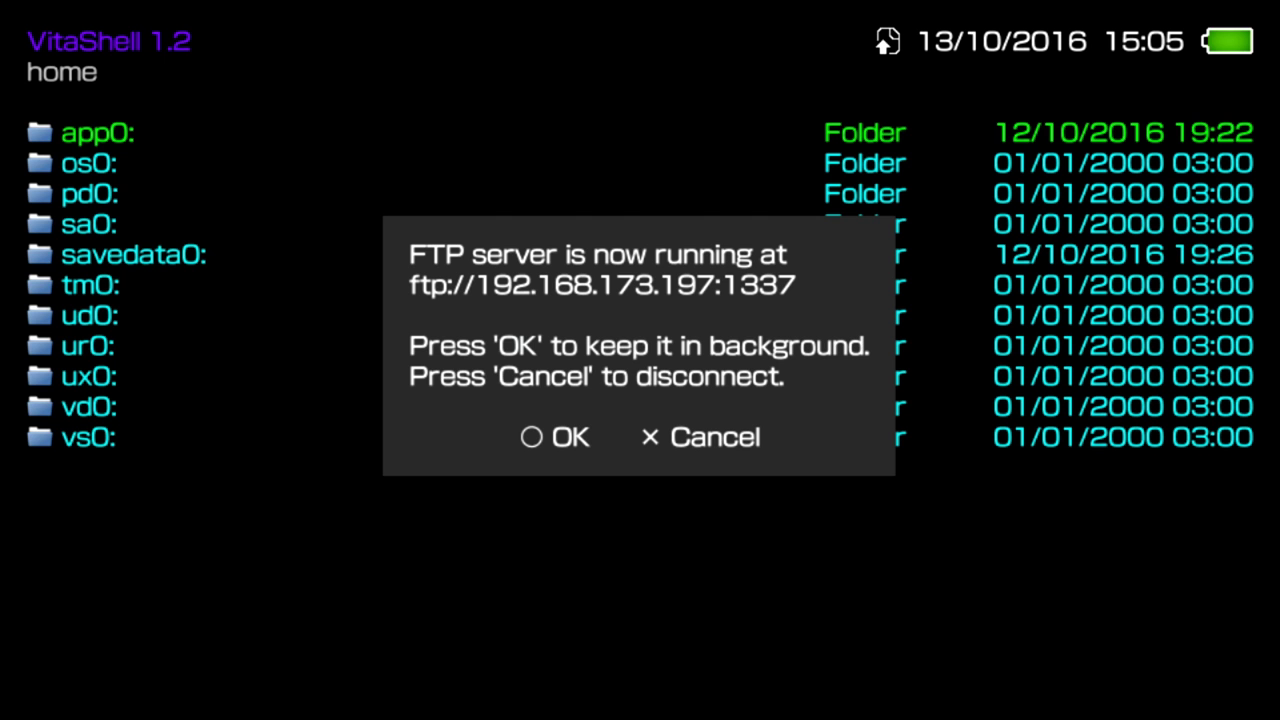
Step: Leave VitaShell for the PS Vita home screen and launch IA/VT -COLORFUL-
key("super")
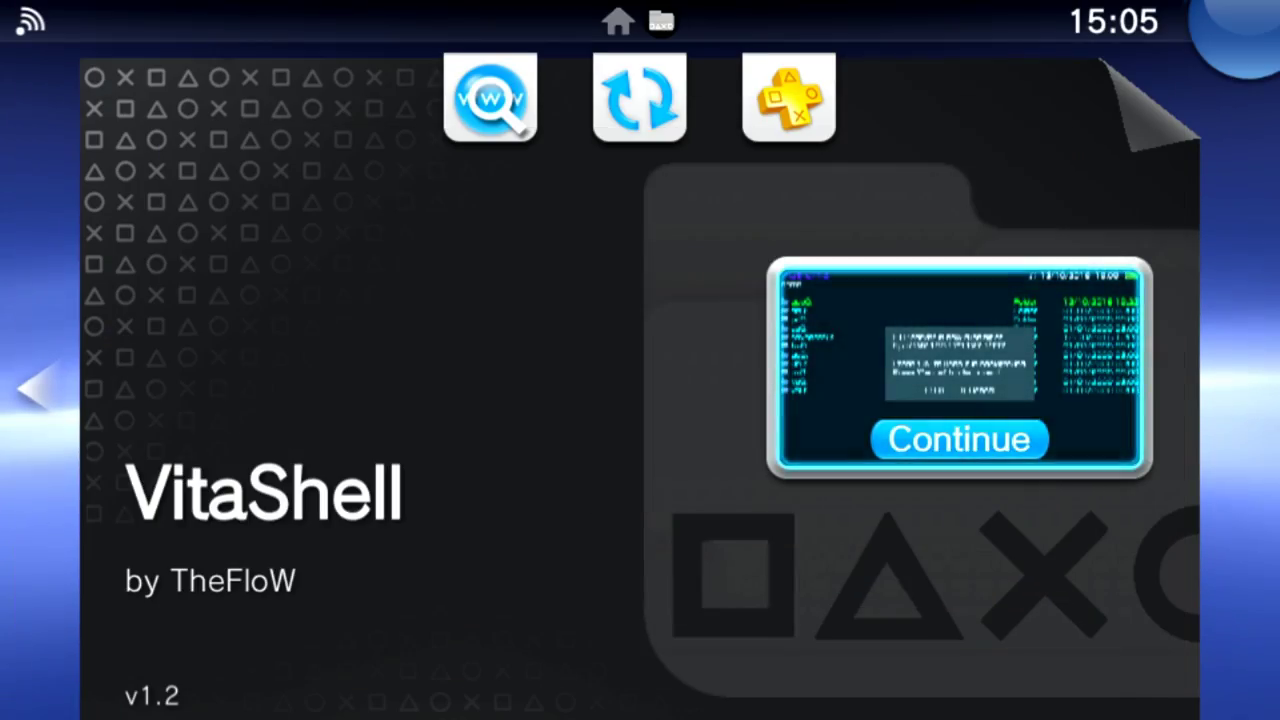
key("super")
key("Down")
key("Return")
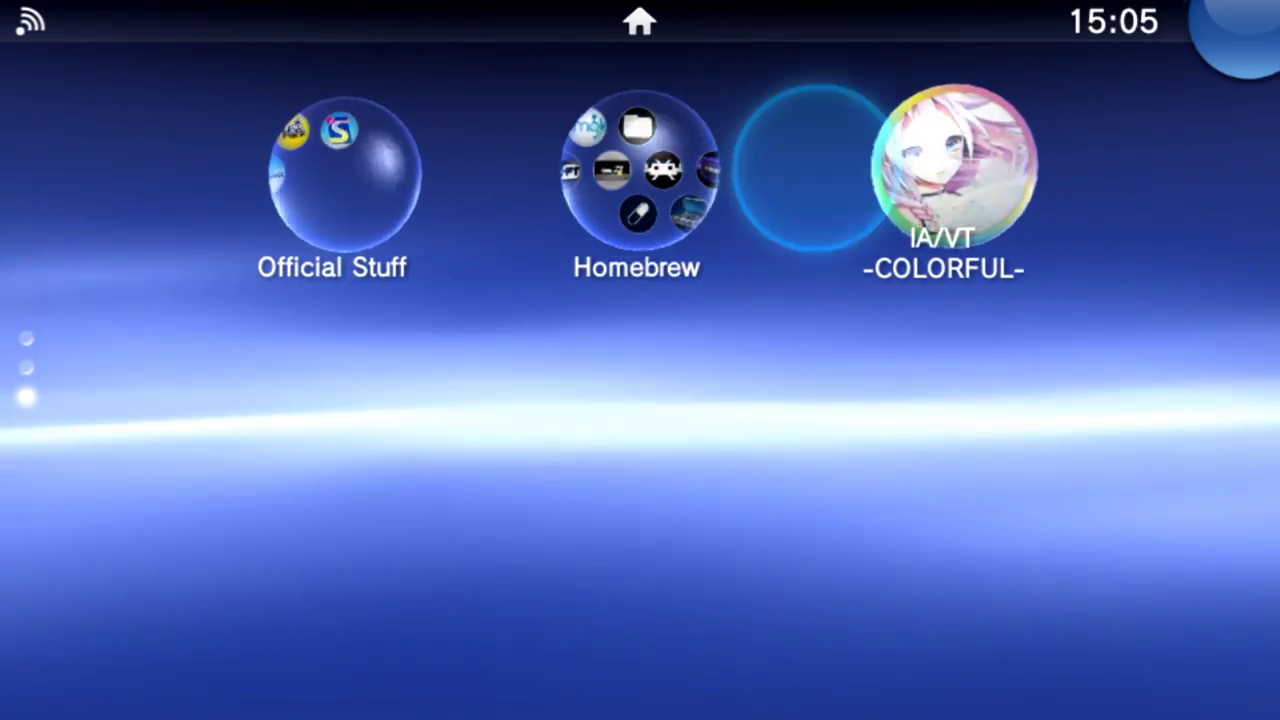
key("Return")
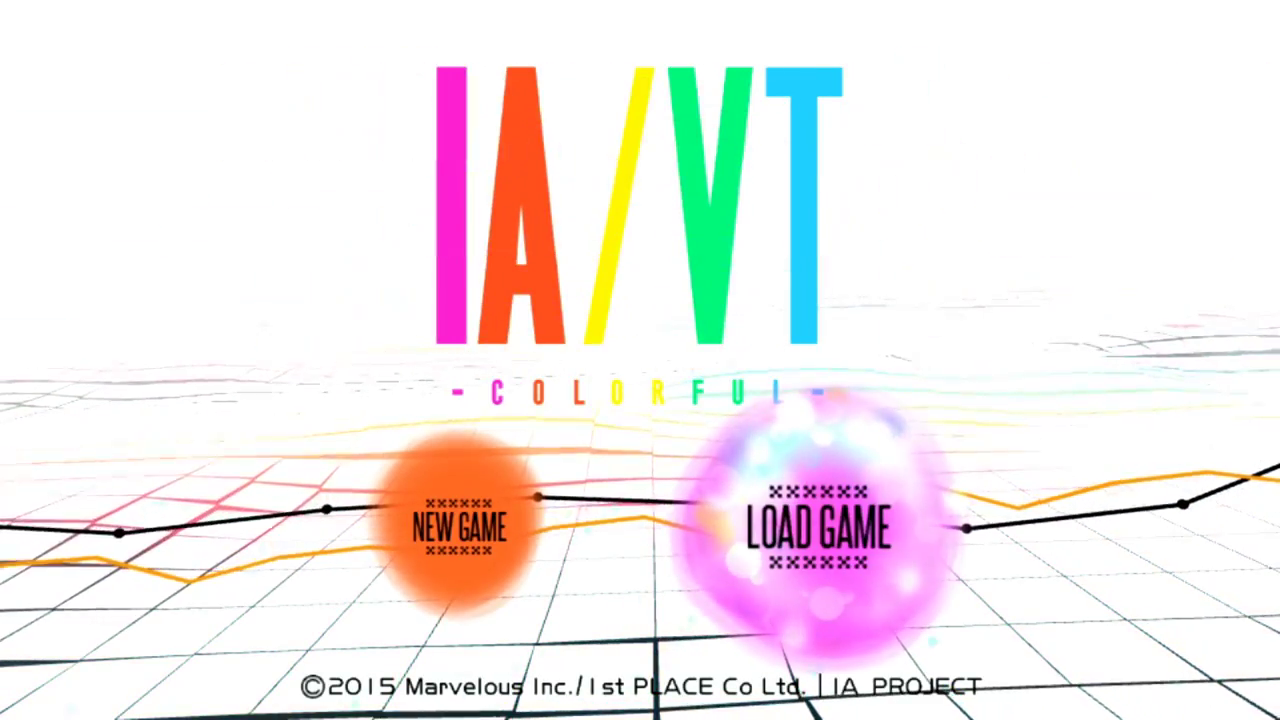
Step: Load the saved game and go to the Free Play song selection
key("Left")
key("Right")
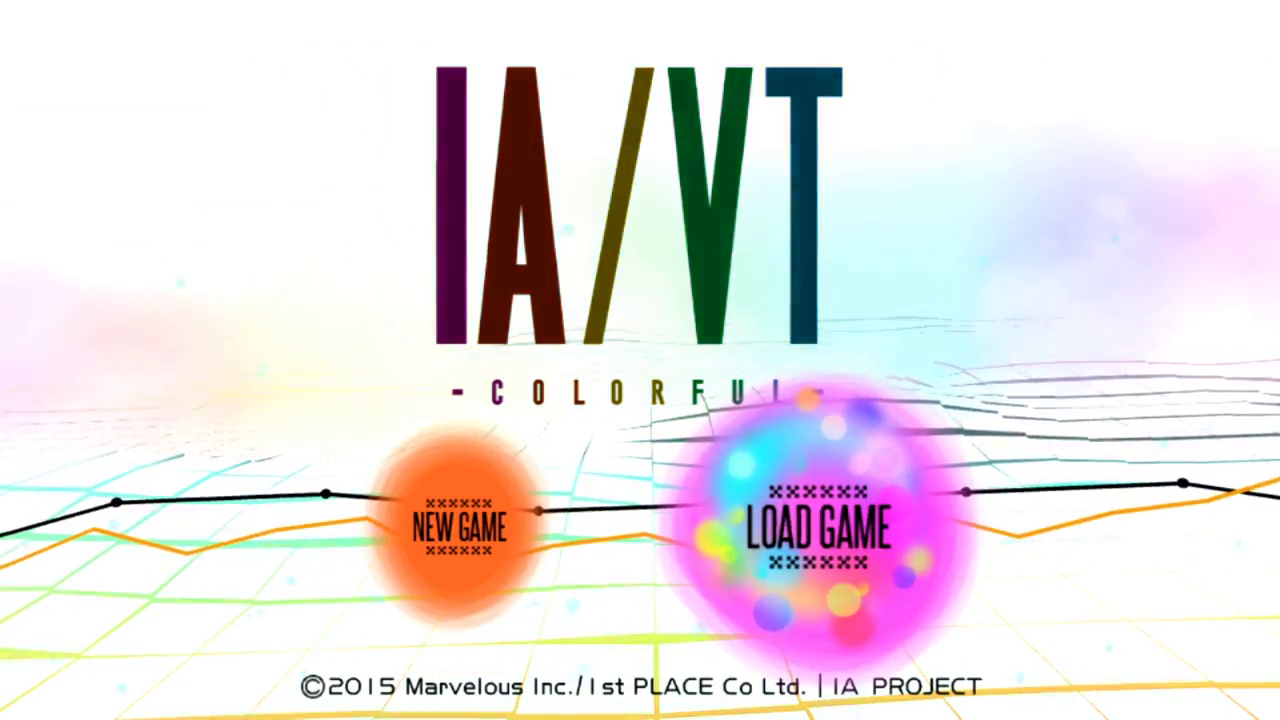
key("Return")
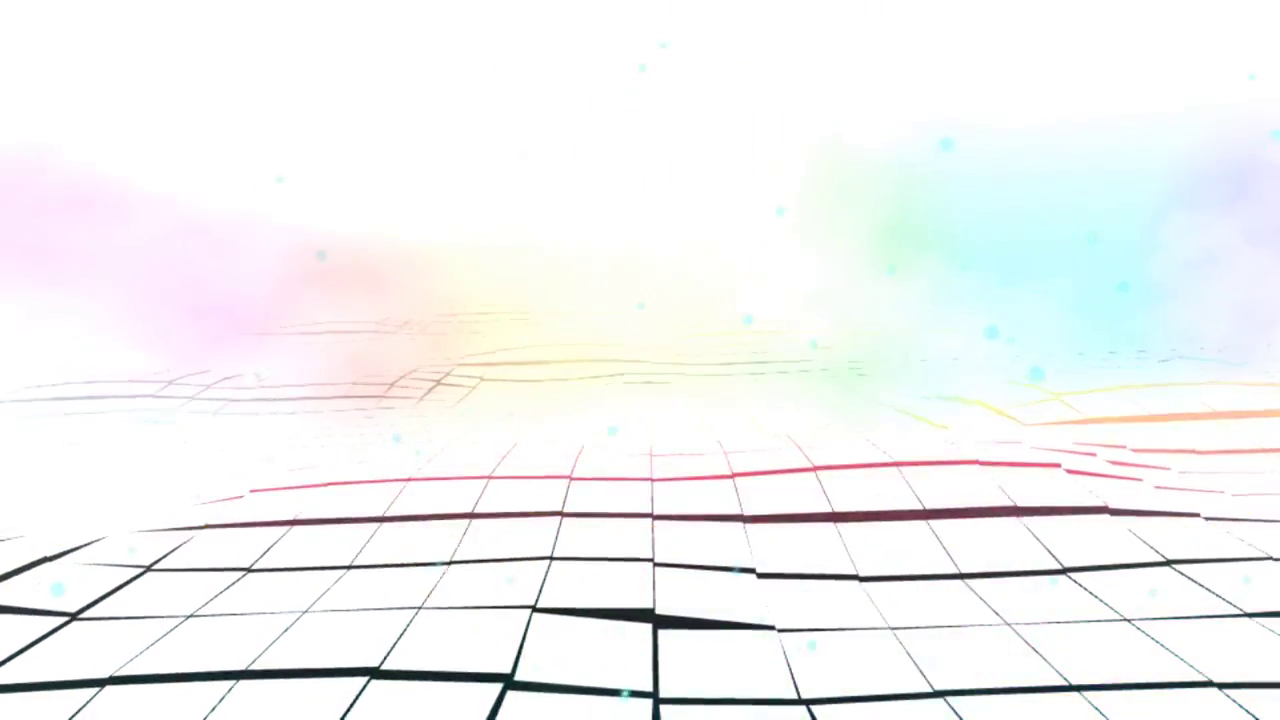
key("Return")
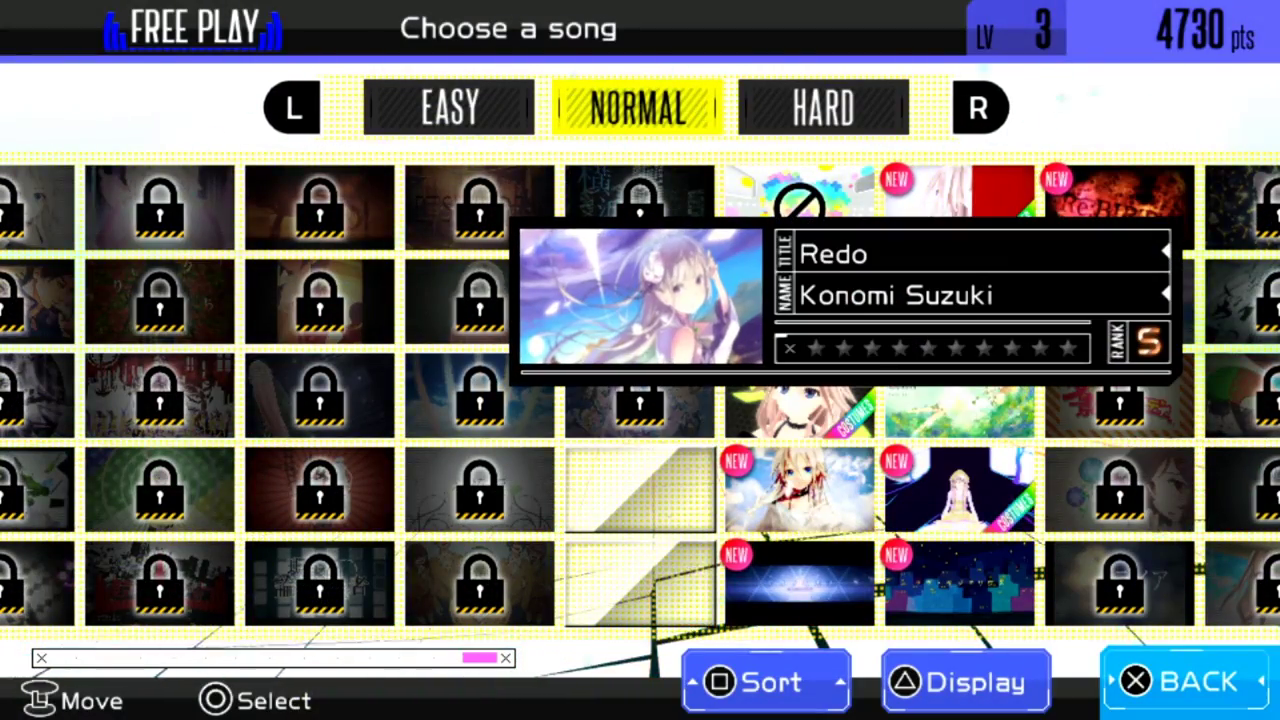
Step: Examine the locked song below Redo and the empty slots beside TSUBASA New Days in the Normal song grid
key("Down")
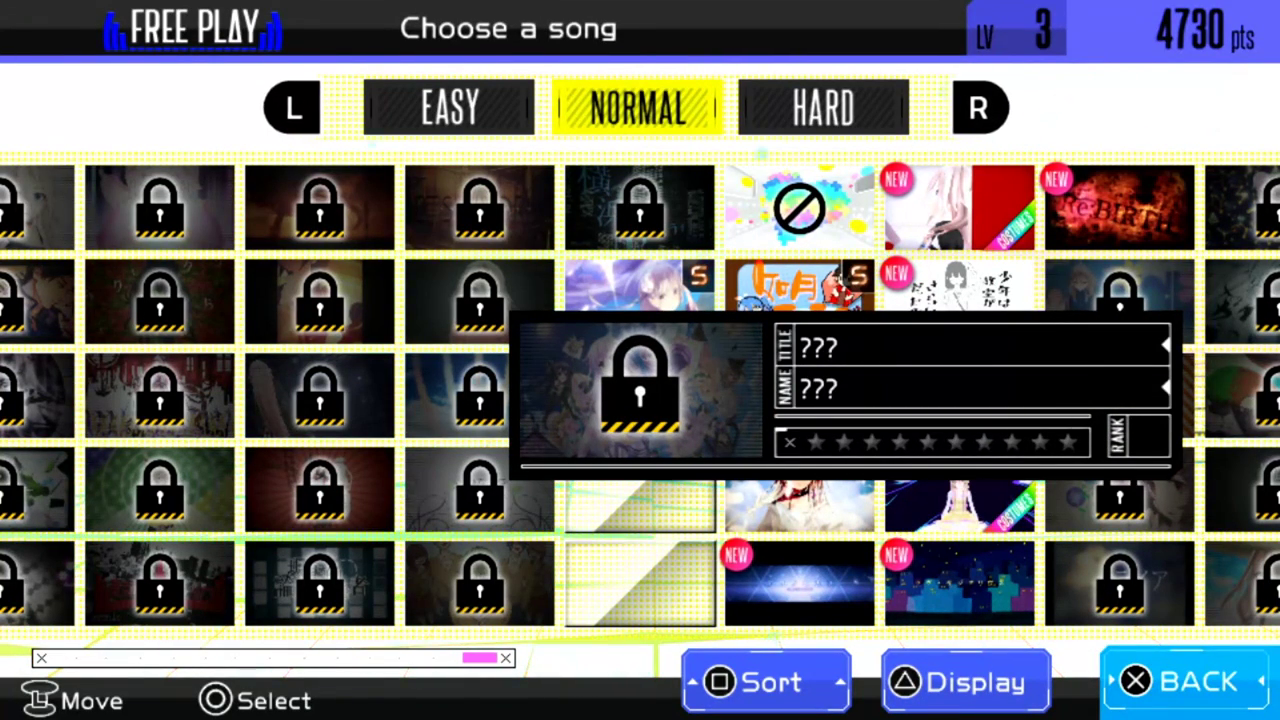
key("Up")
key("Right")
key("Left")
key("Down")
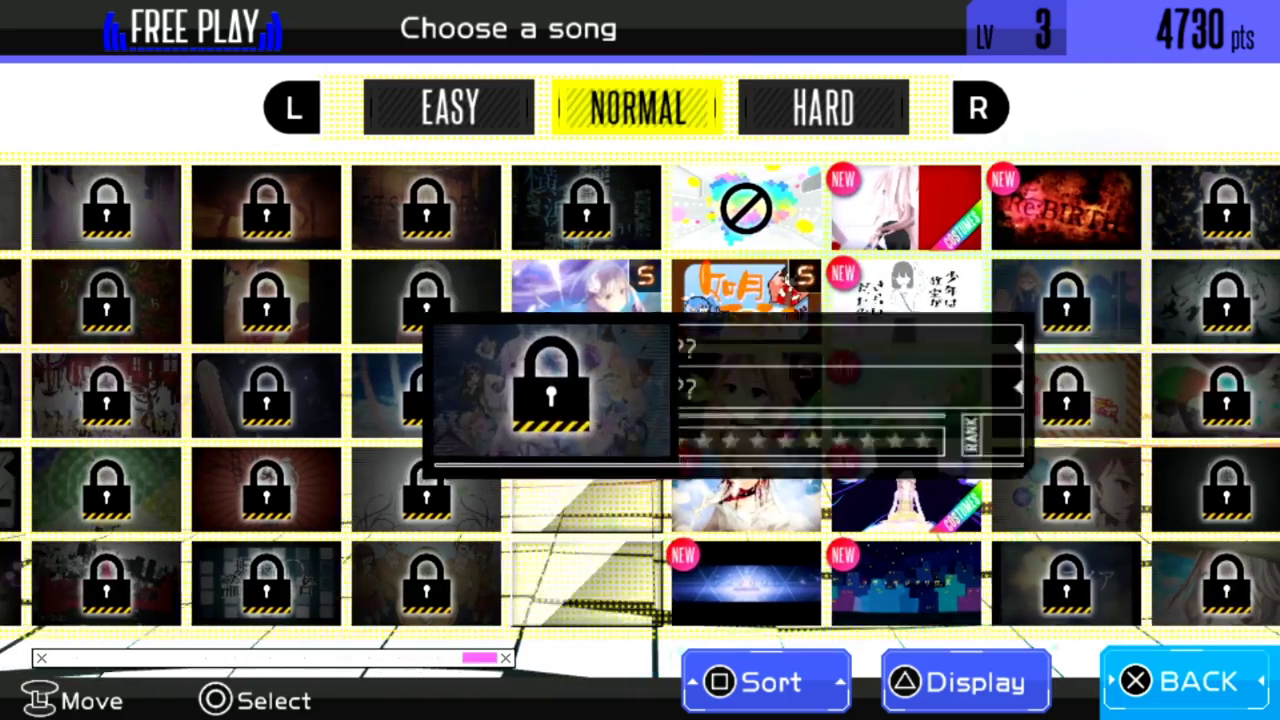
key("Down")
key("Right")
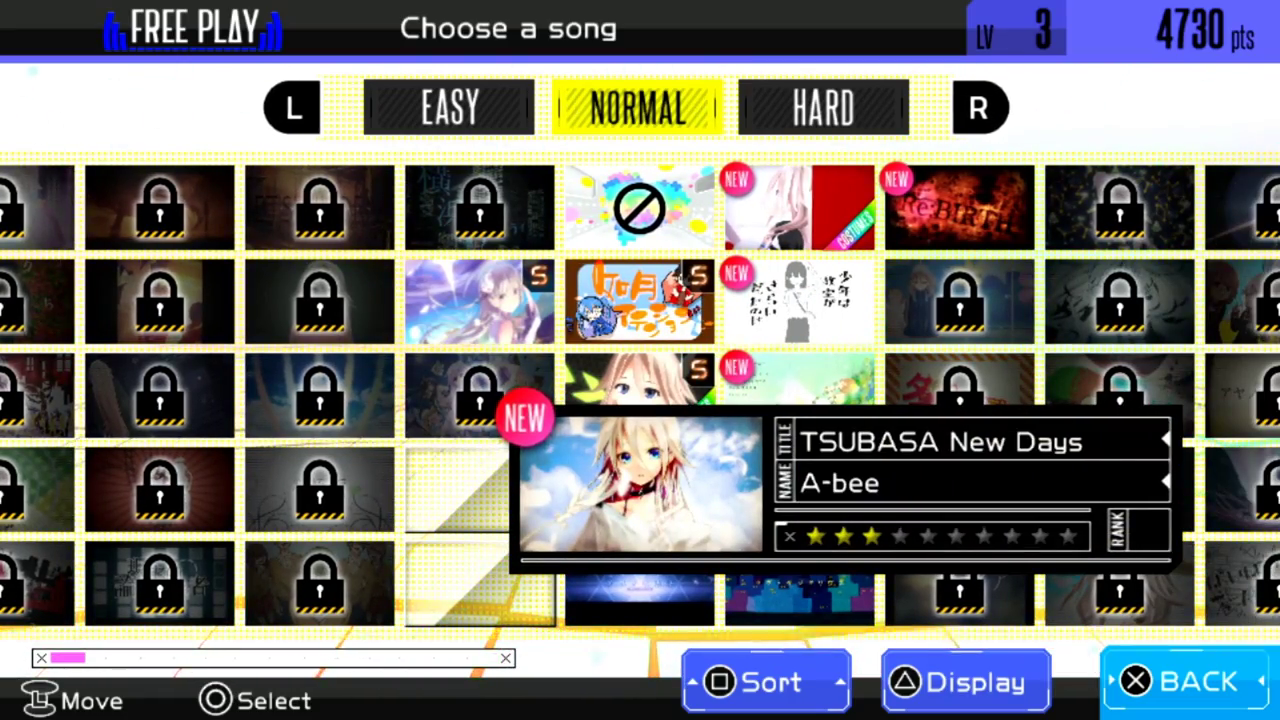
key("Left")
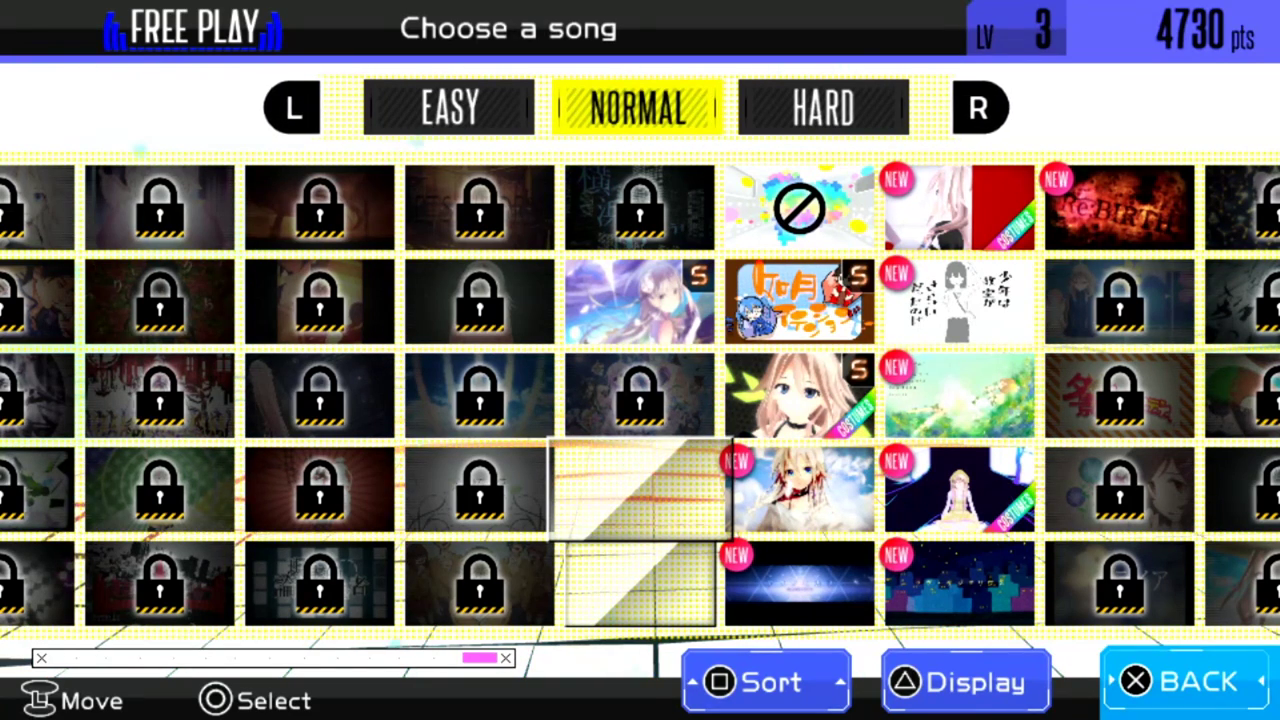
key("Up")
key("Down")
key("Up")
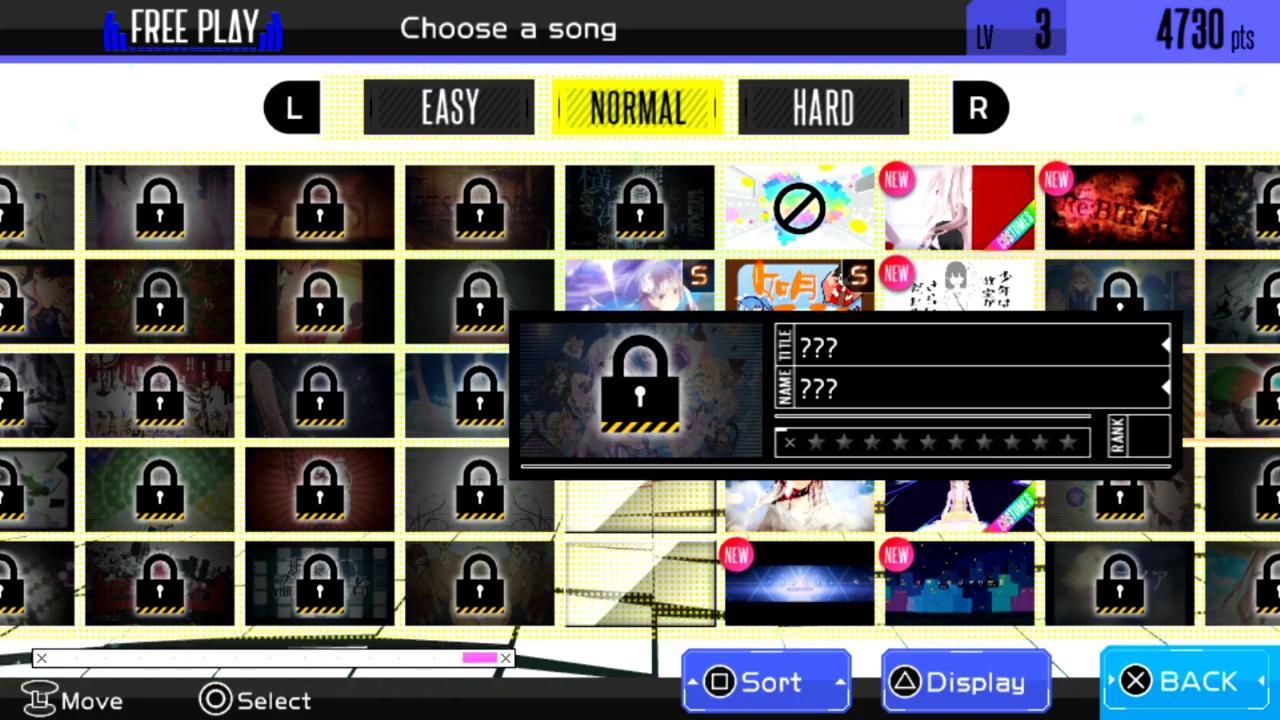
Step: Play Redo on Normal difficulty in Free Play and continue past its results screen
key("Down")
key("Return")
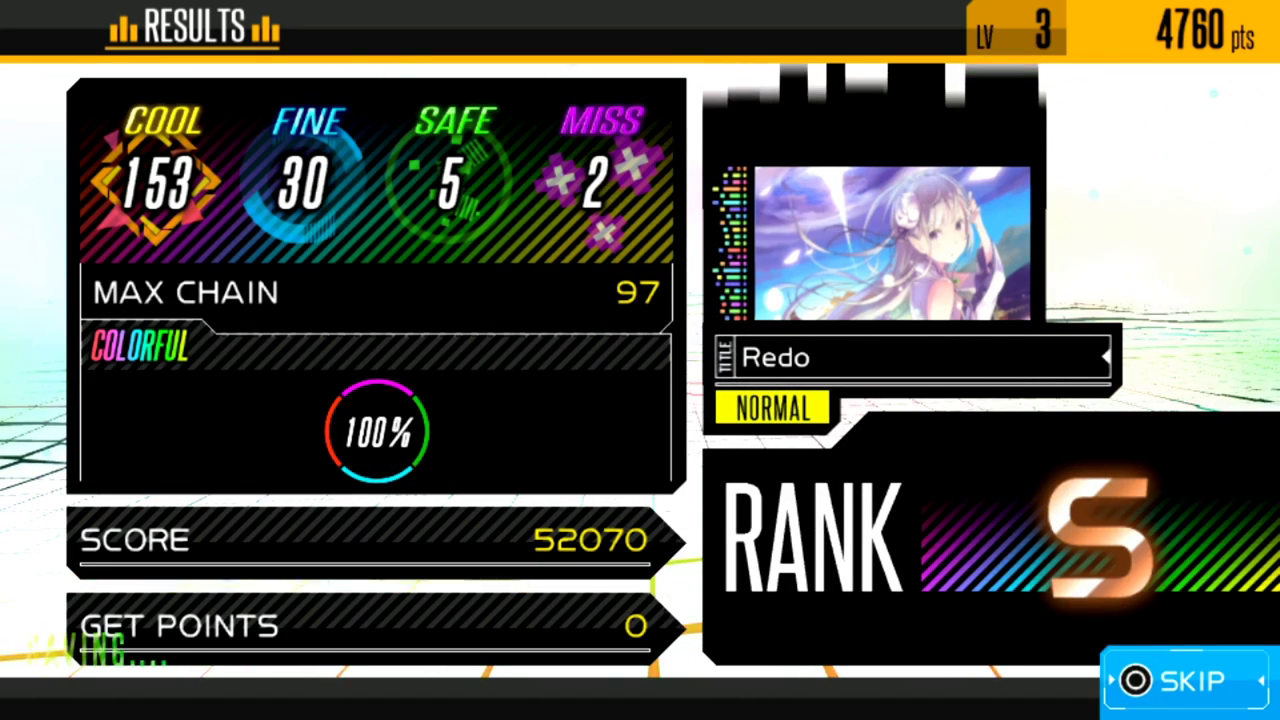
key("Return")
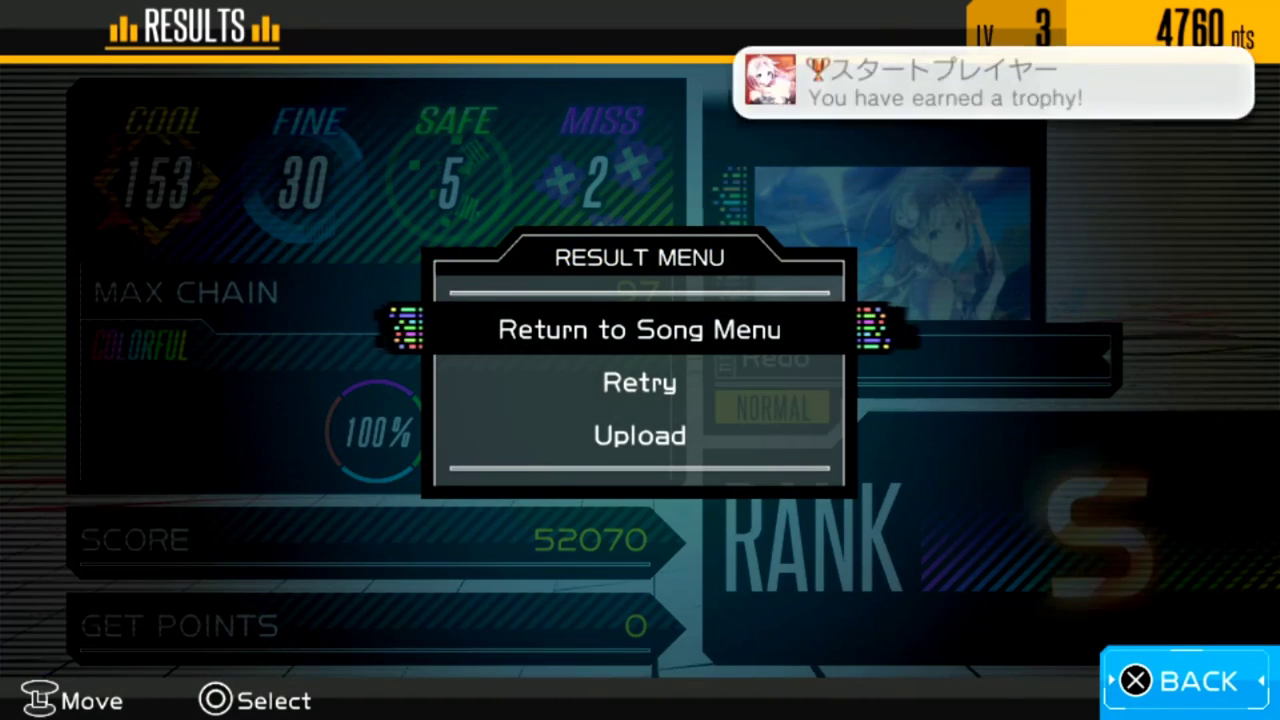
Step: Leave the Redo results by returning to the song menu
key("Down")
key("Down")
key("Up")
key("Up")
key("Down")
key("Down")
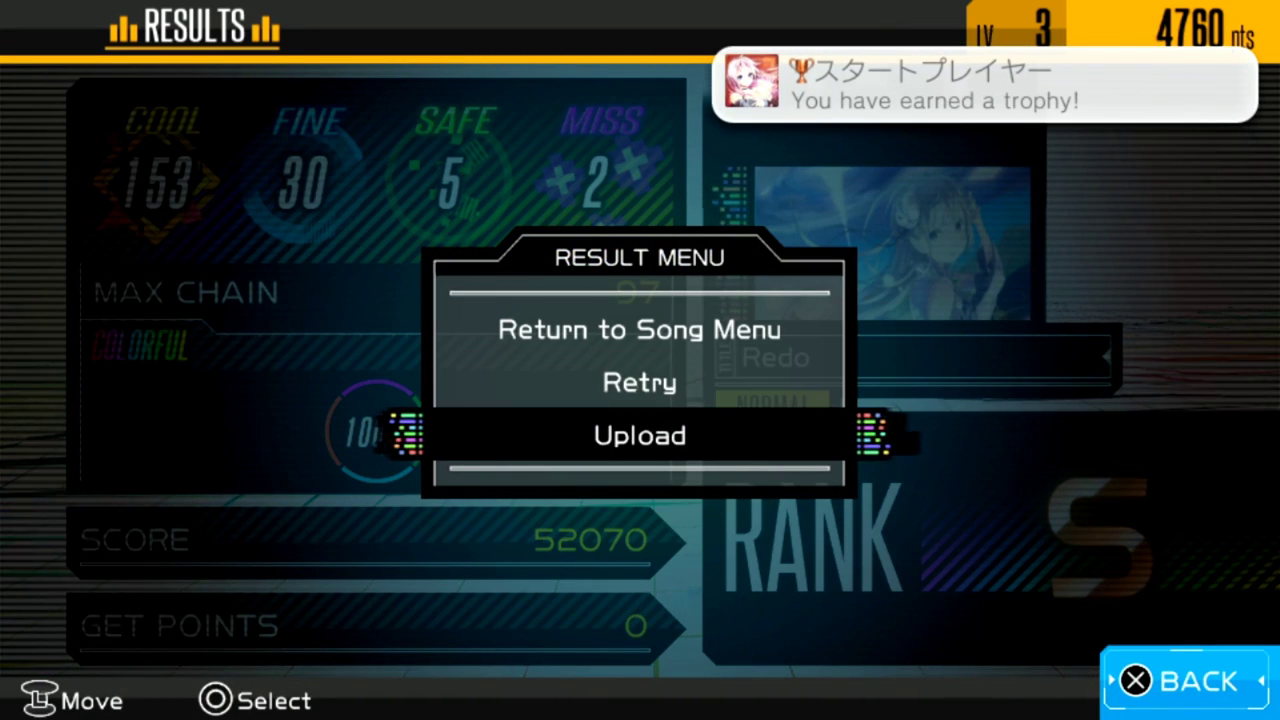
key("Up")
key("Up")
key("Down")
key("Up")
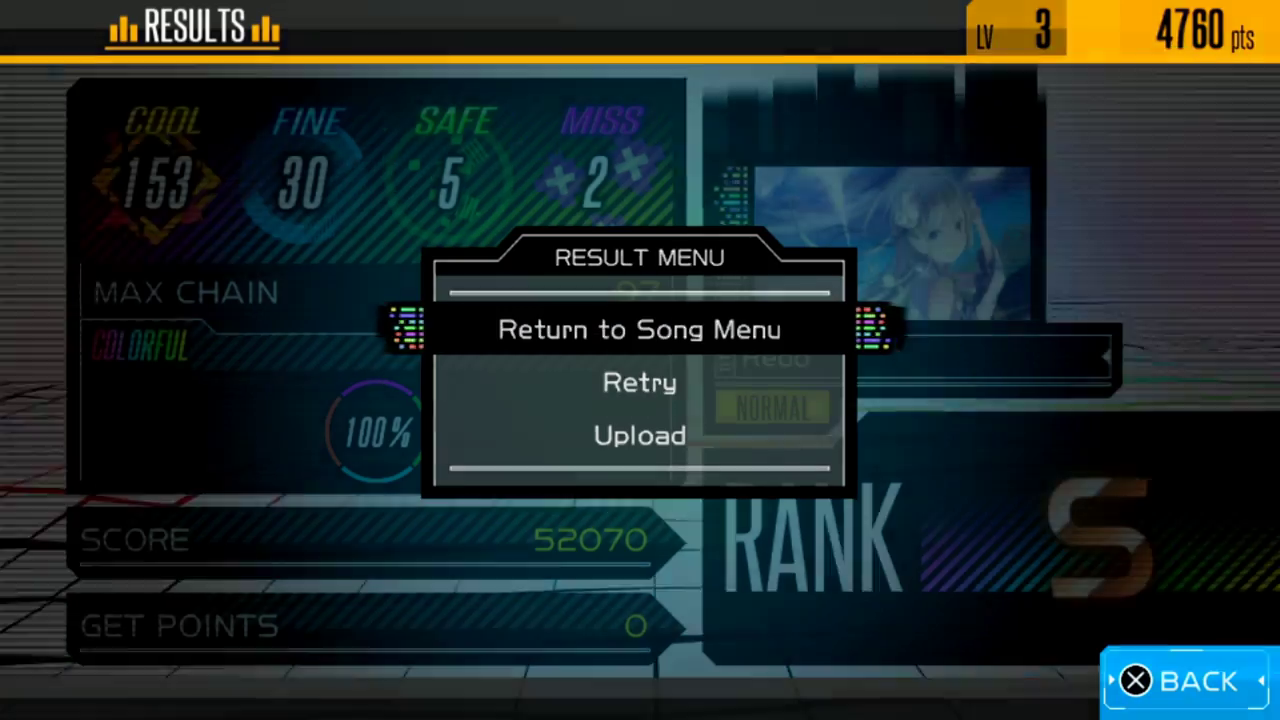
key("Return")
Step: Select Dimension tripper in the song grid and start it on Normal difficulty
key("Down")
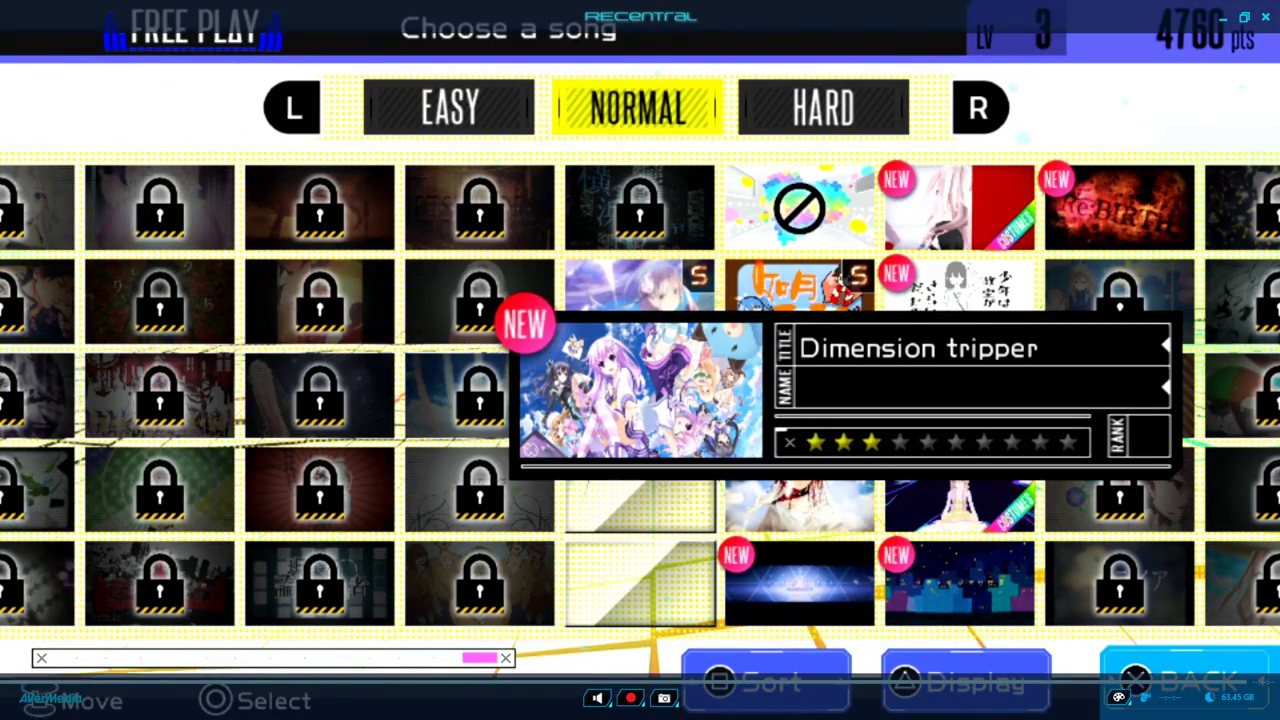
key("Return")
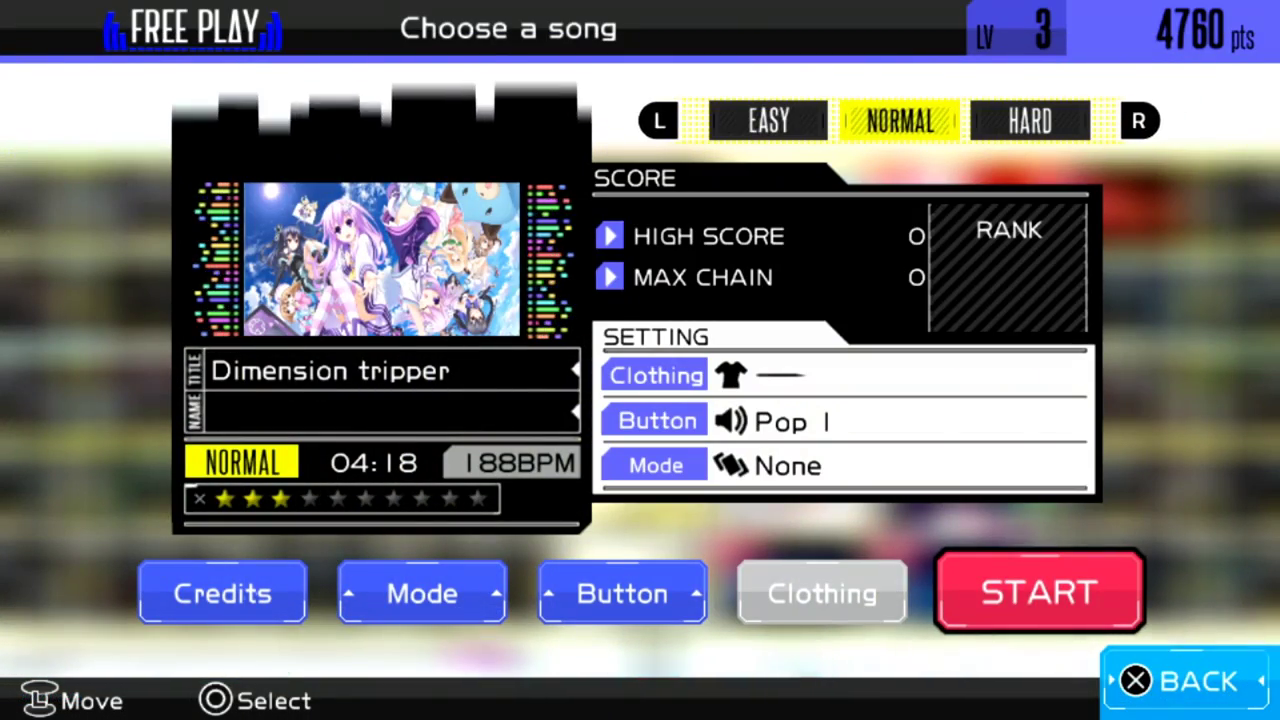
key("Return")
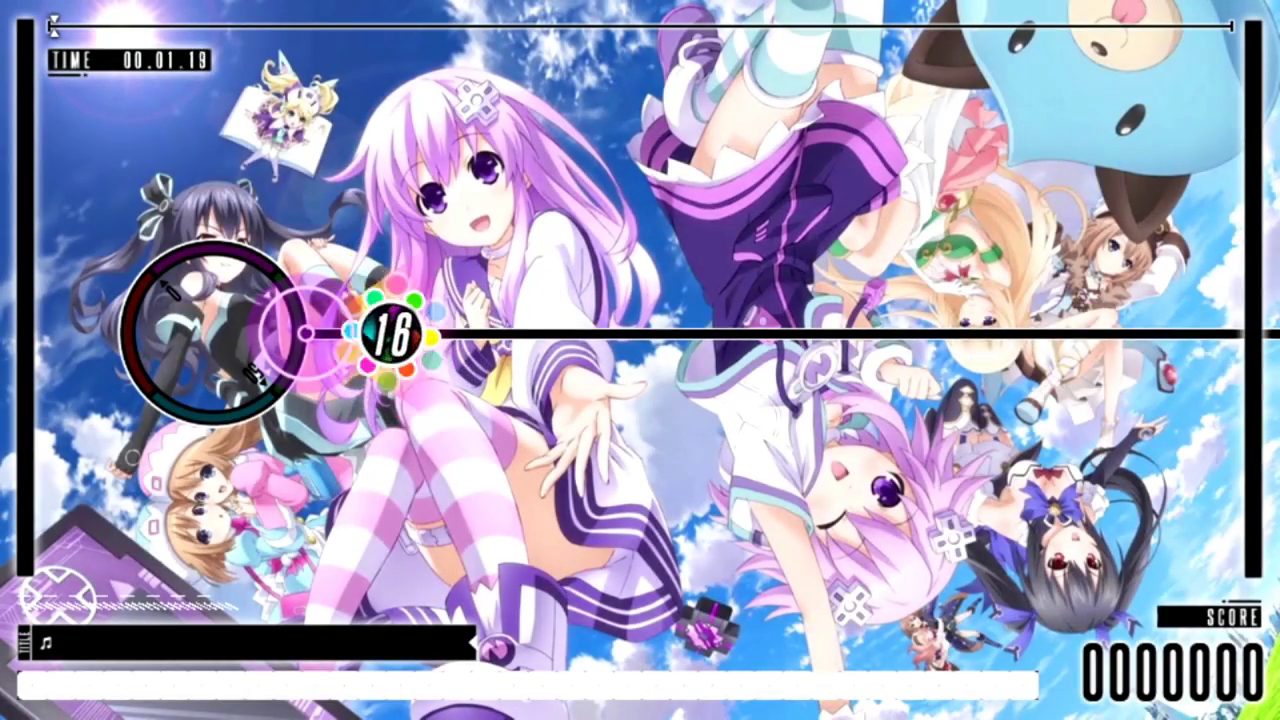
Step: Play the opening part of Dimension tripper, hitting the notes with the matching buttons to test the converted beatmap
key("x")
key("x")
key("x")
key("x")
key("x")
key("x")
key("x")
key("x")
key("x")
key("x")
key("x")
key("x")
key("x")
key("x")
key("x")
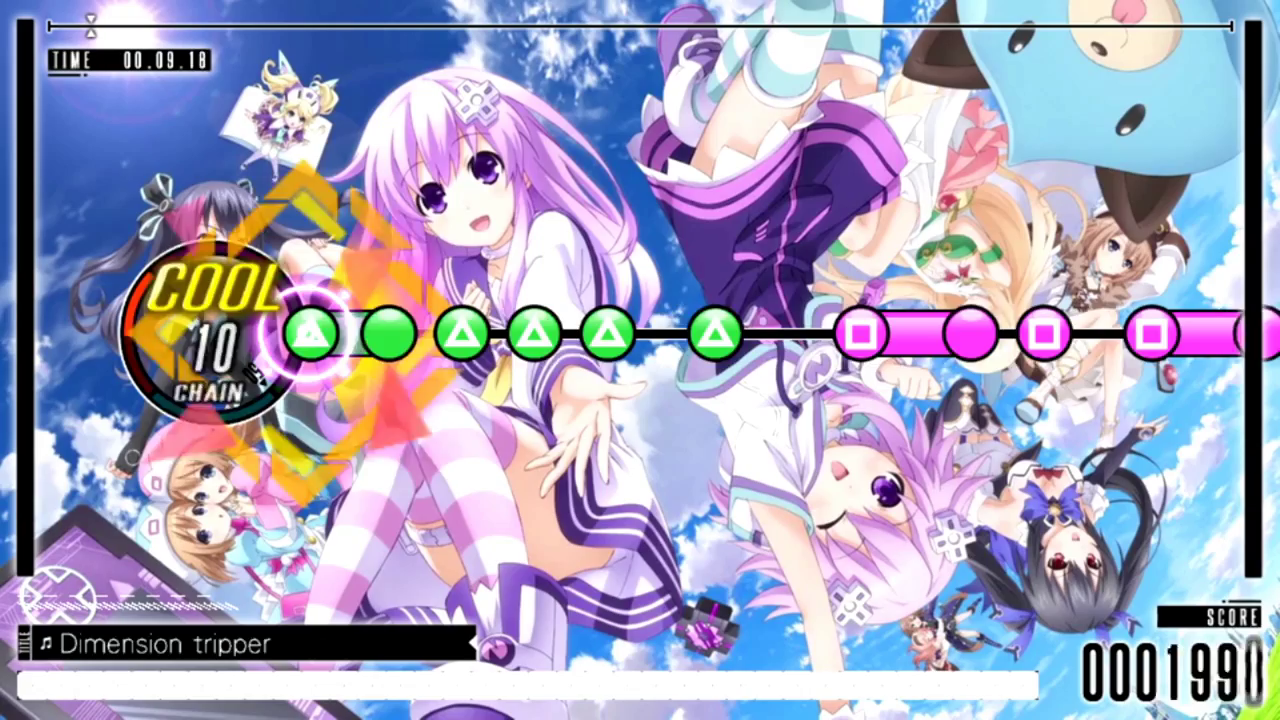
key("w")
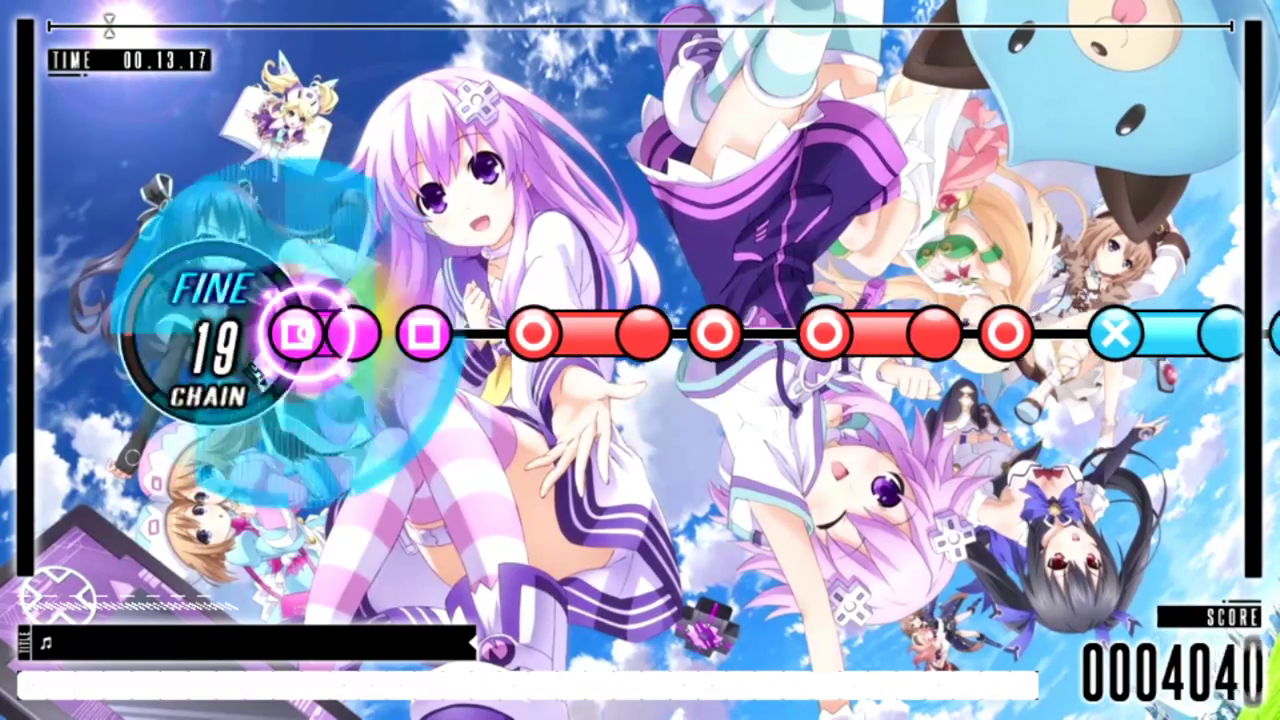
key("d")
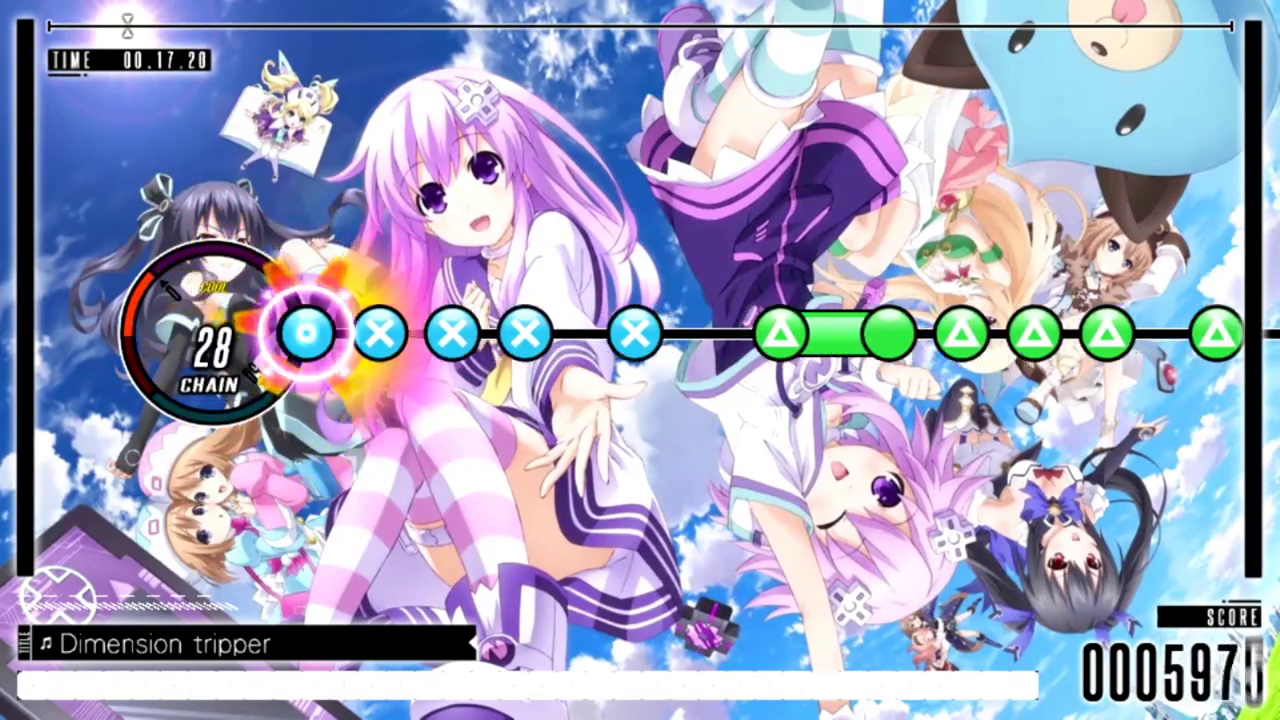
key("s")
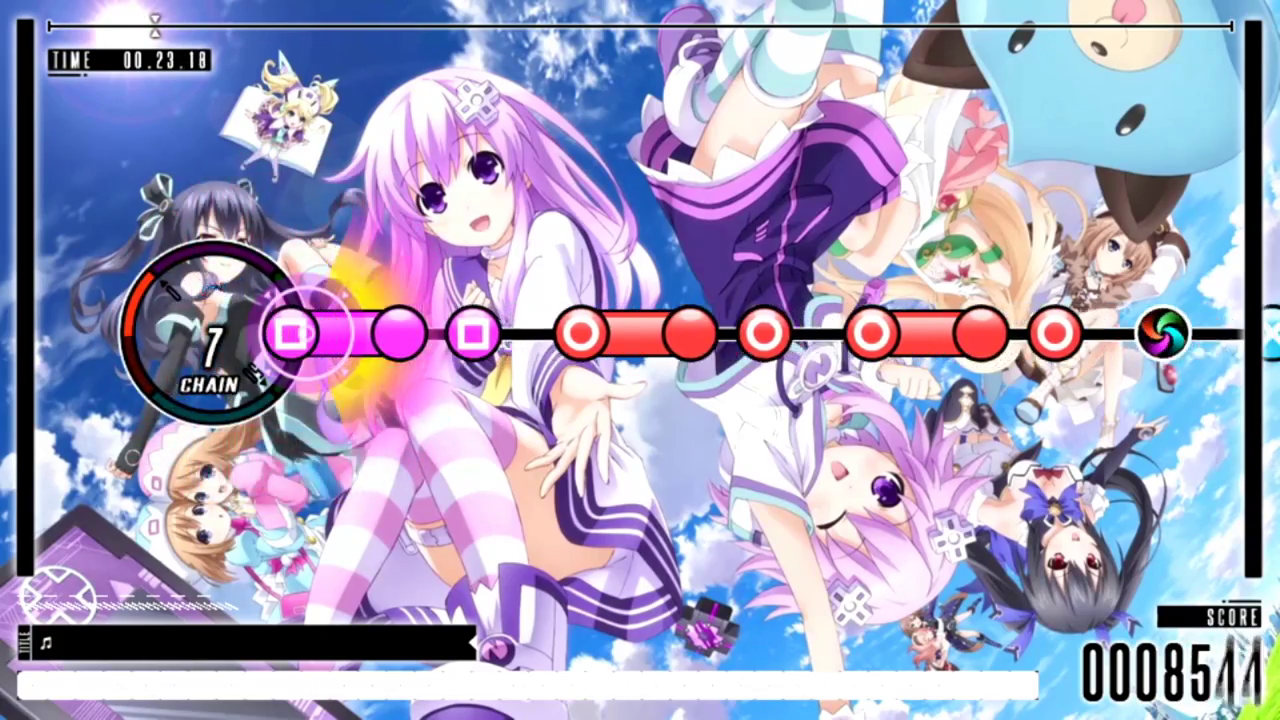
key("a")
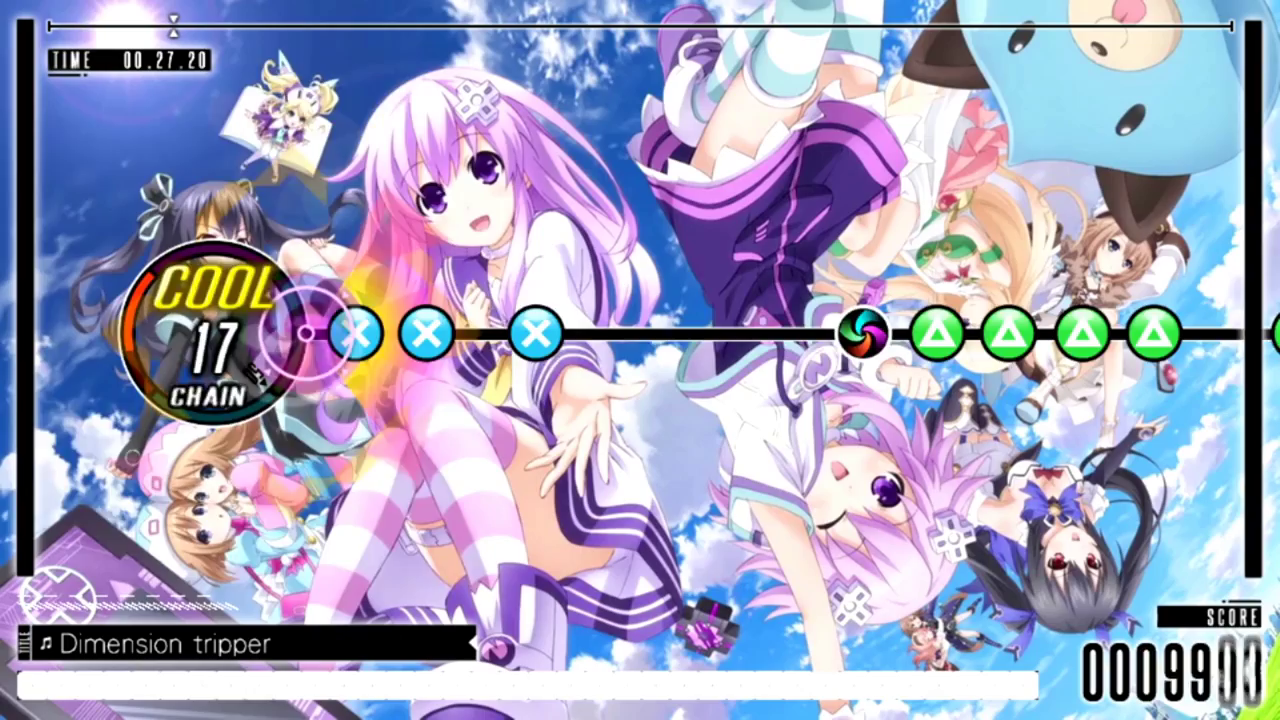
key("s")
key("s")
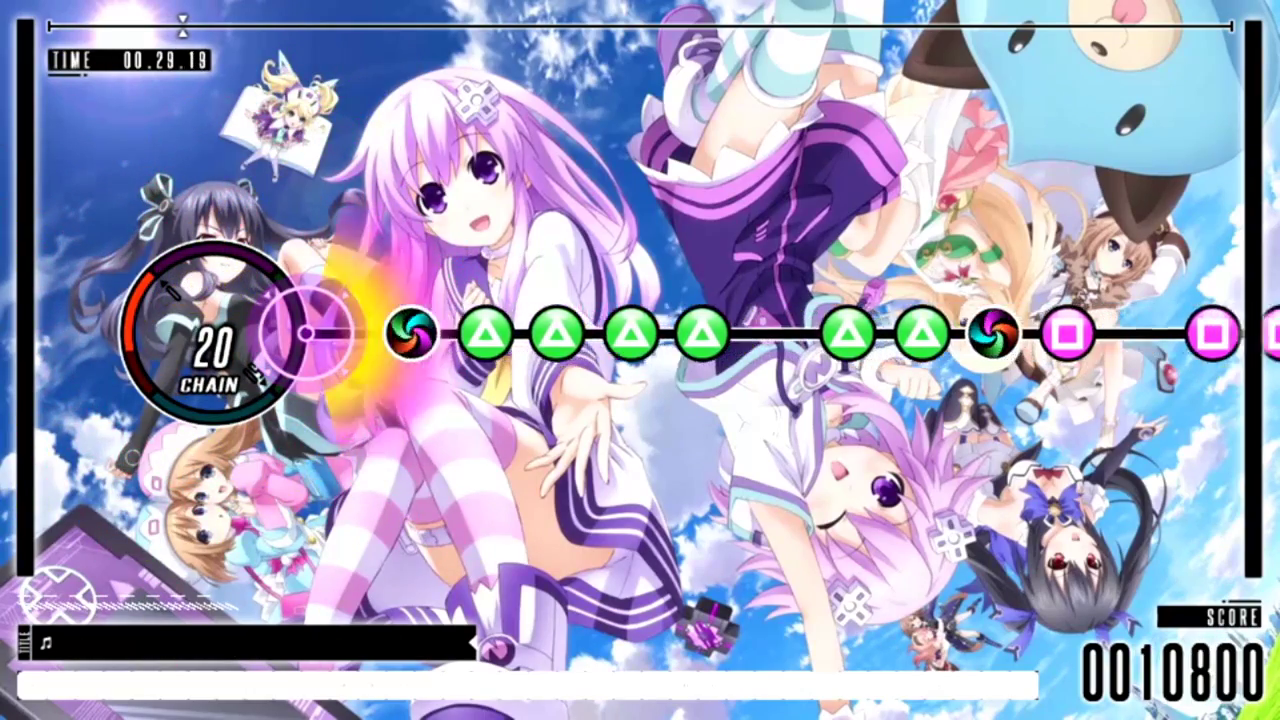
key("w")
key("w")
key("w")
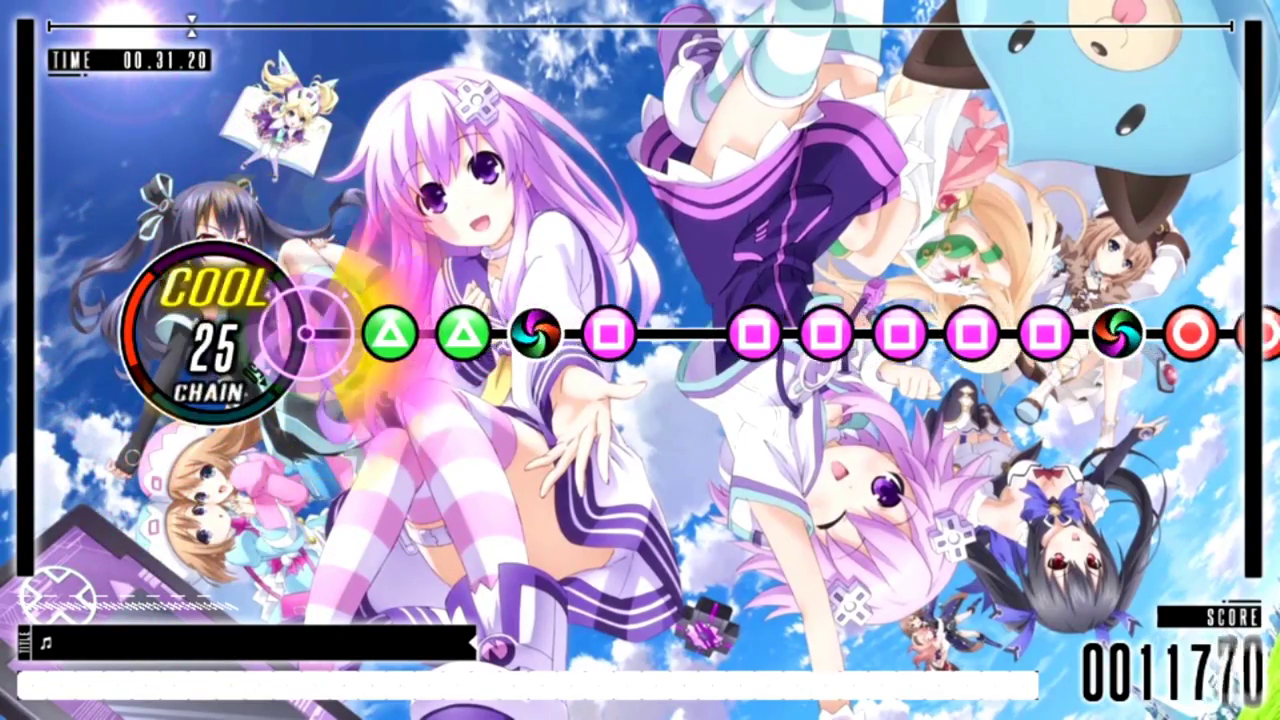
key("a")
key("a")
key("a")
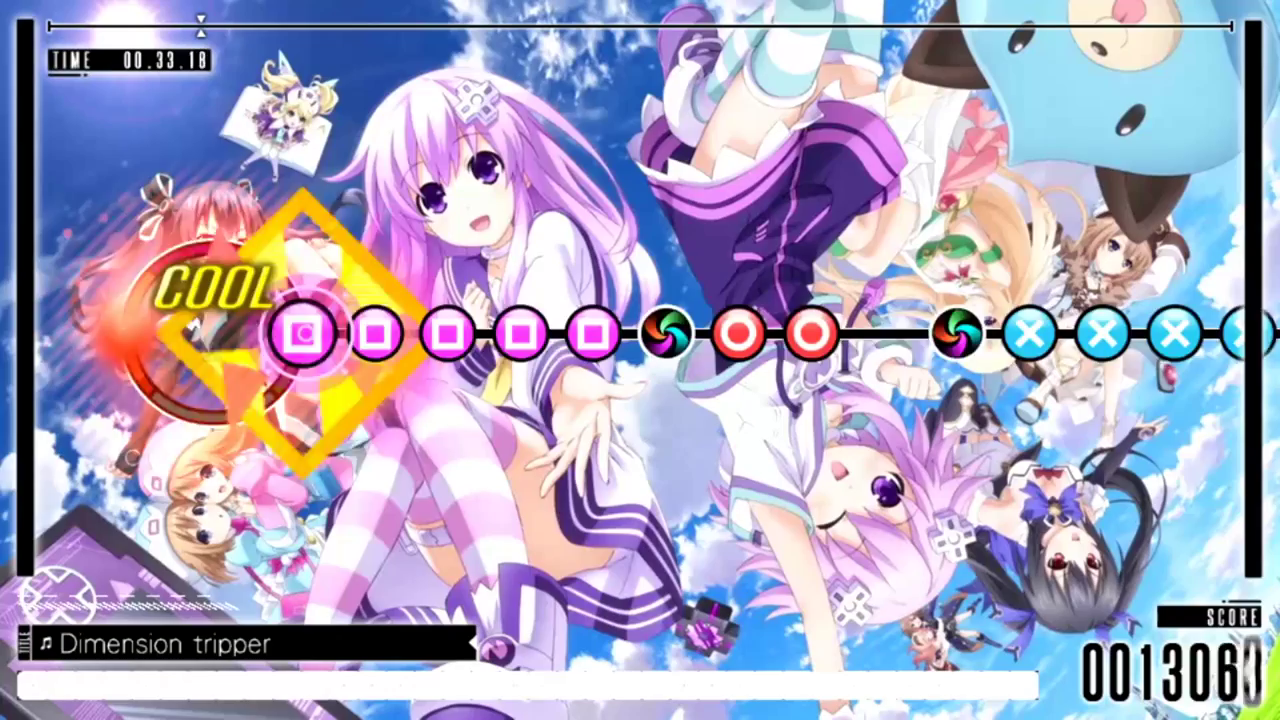
key("a")
key("d")
key("d")
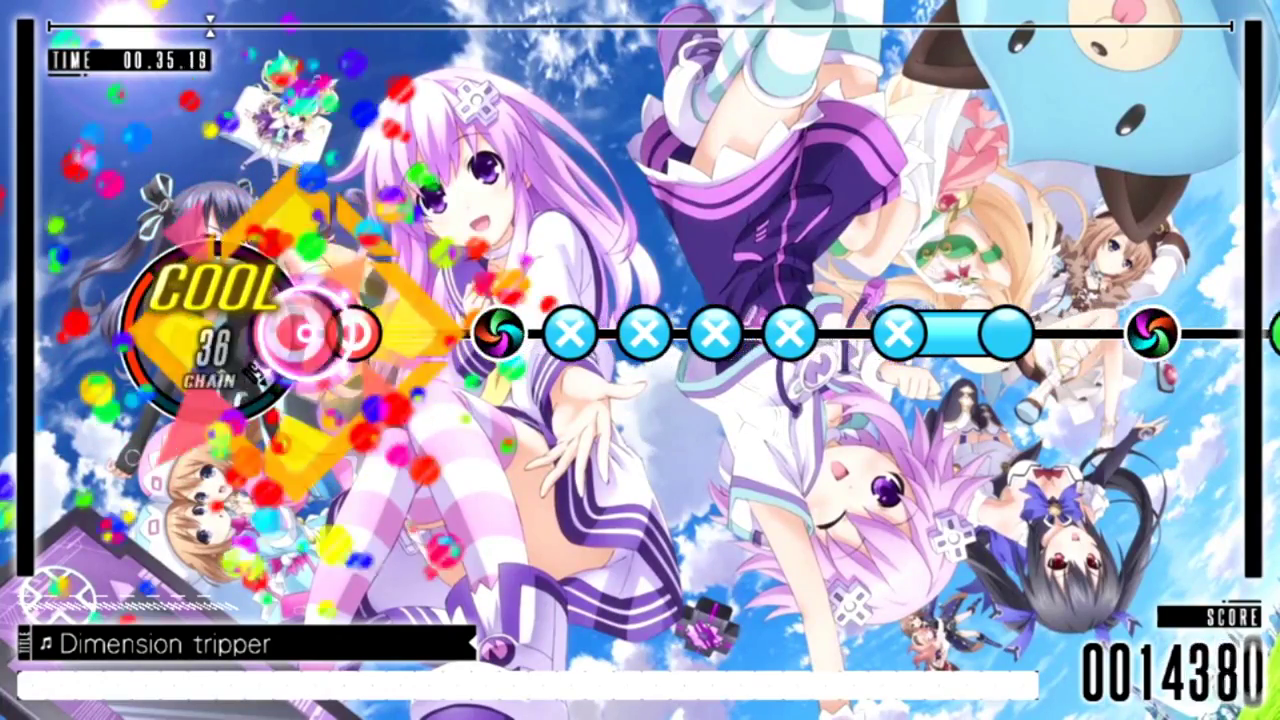
key("d")
key("d")
key("d")
key("s")
key("s")
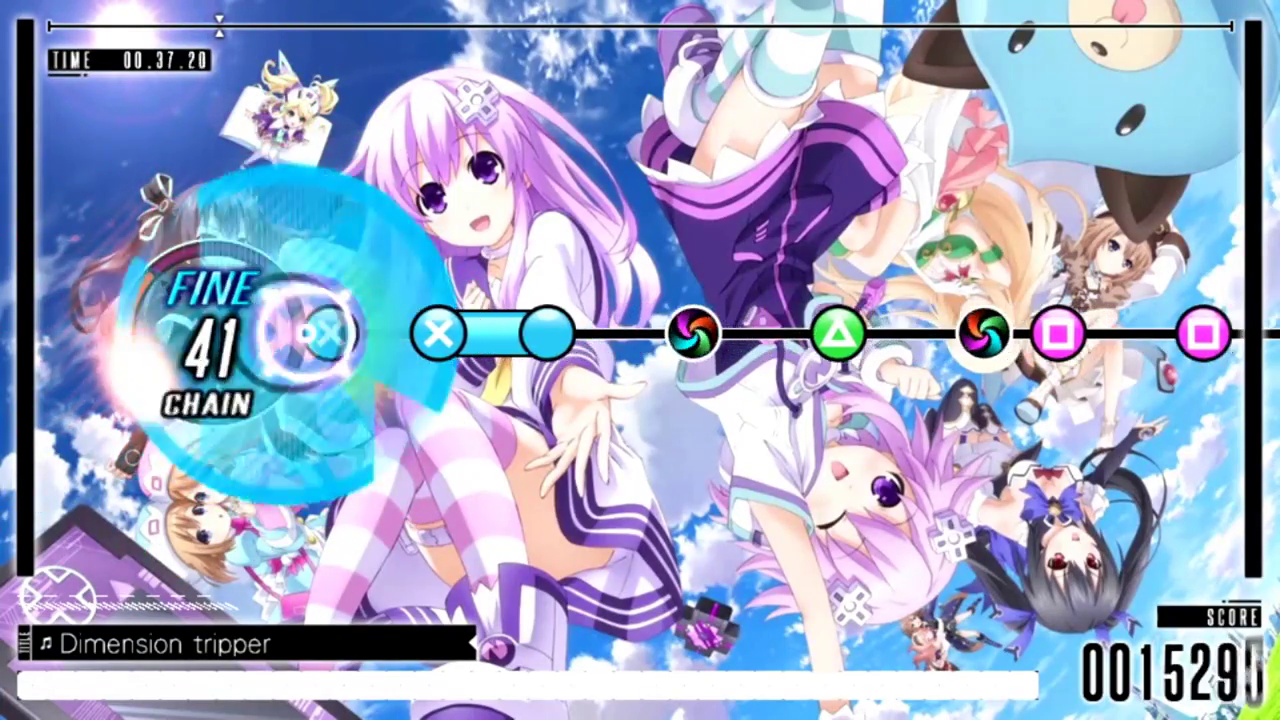
key("s")
key("w")
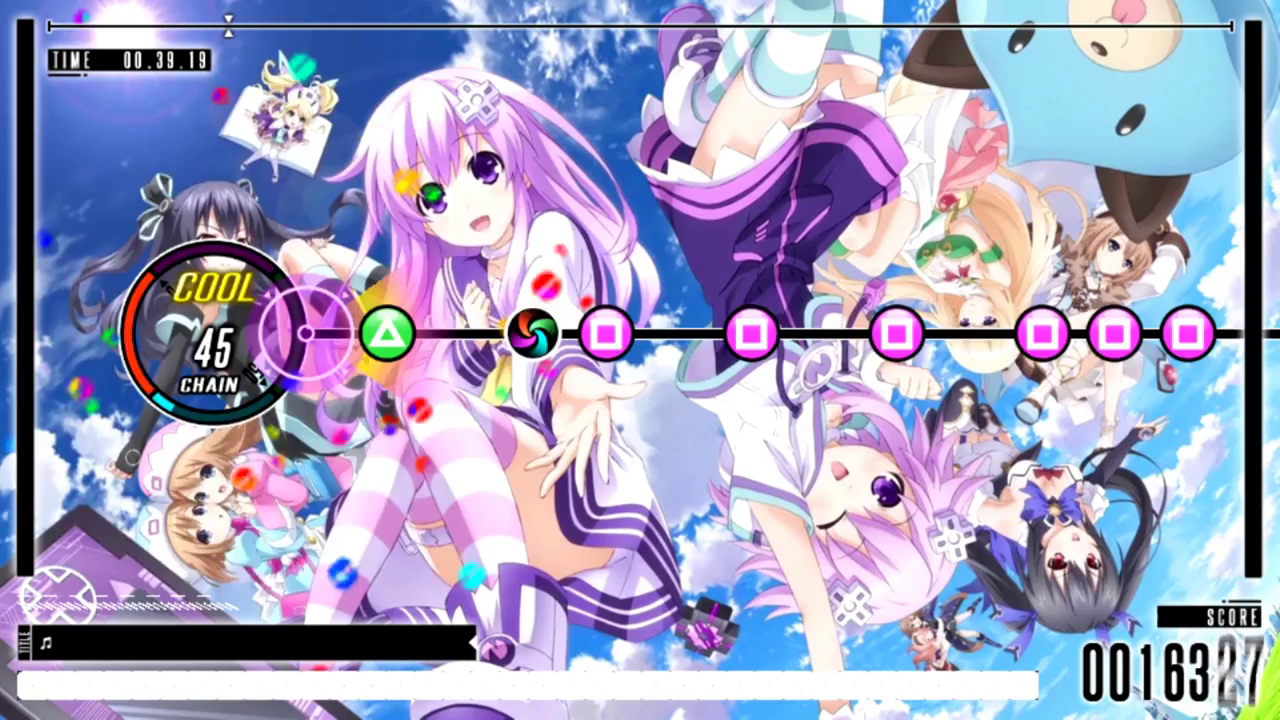
key("w")
key("a")
key("a")
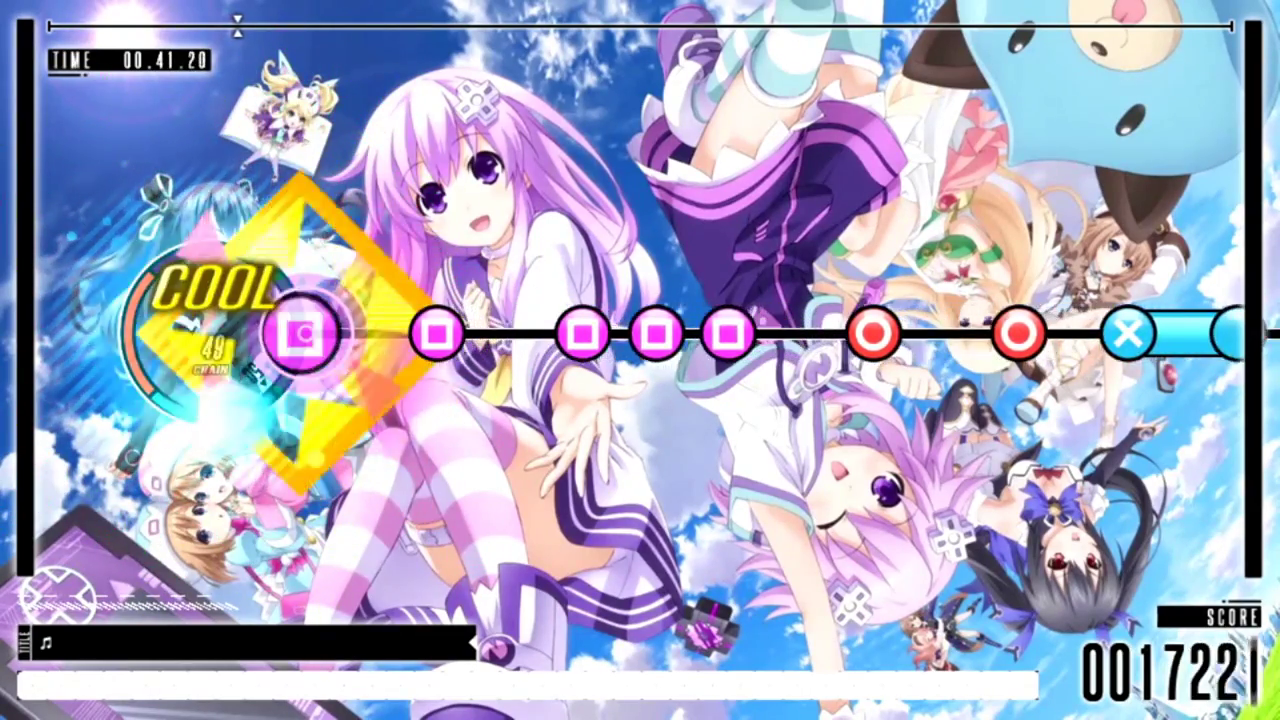
key("a")
key("a")
key("a")
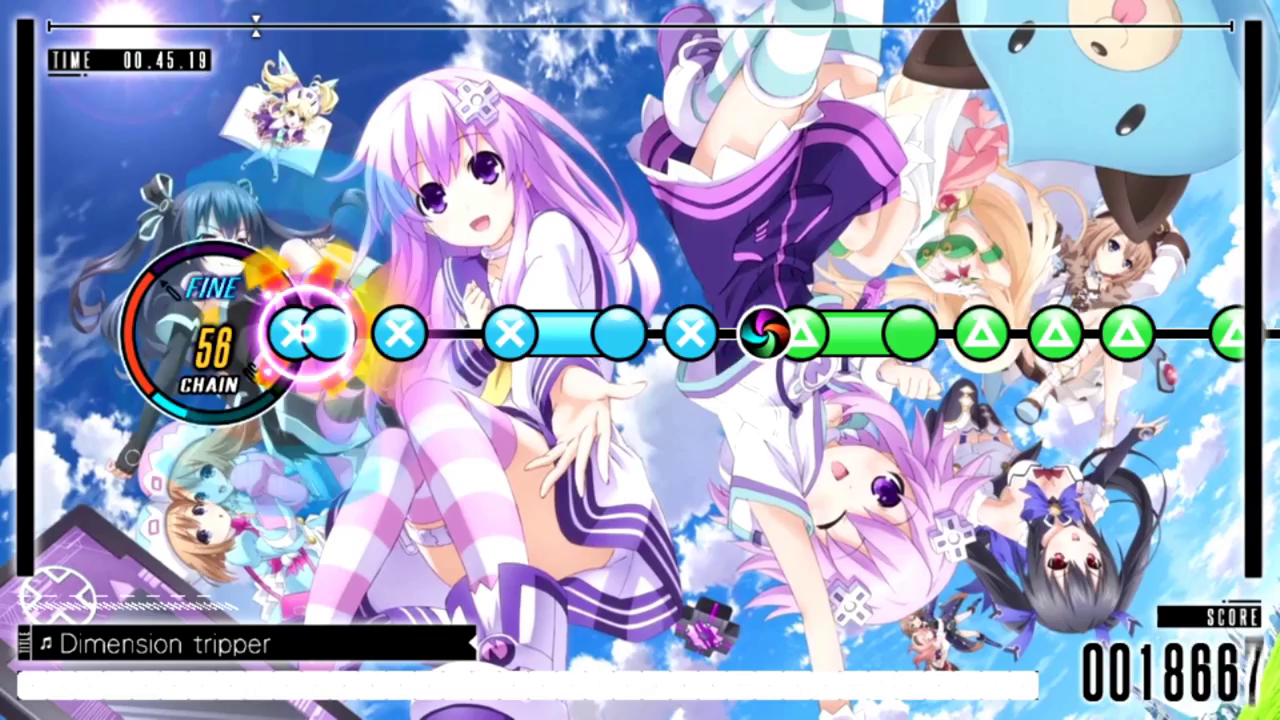
key("s")
Step: Pause Dimension tripper and return to the song menu
key("Escape")
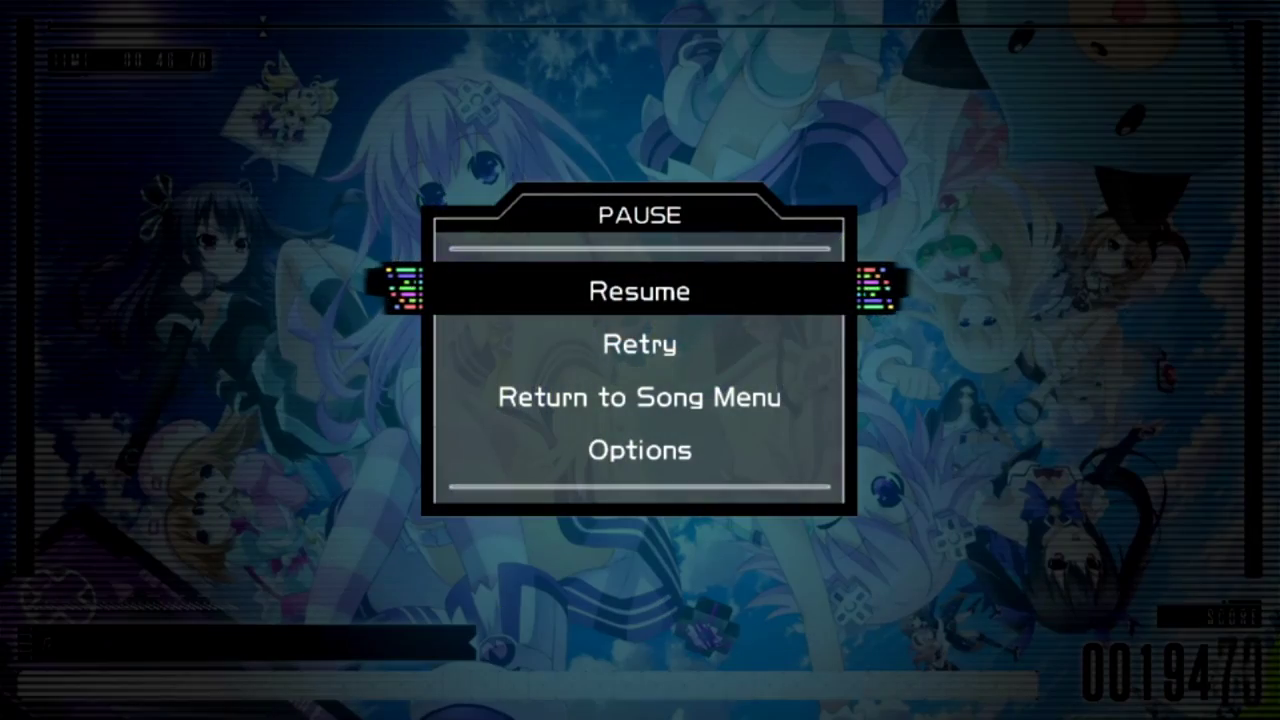
key("Down")
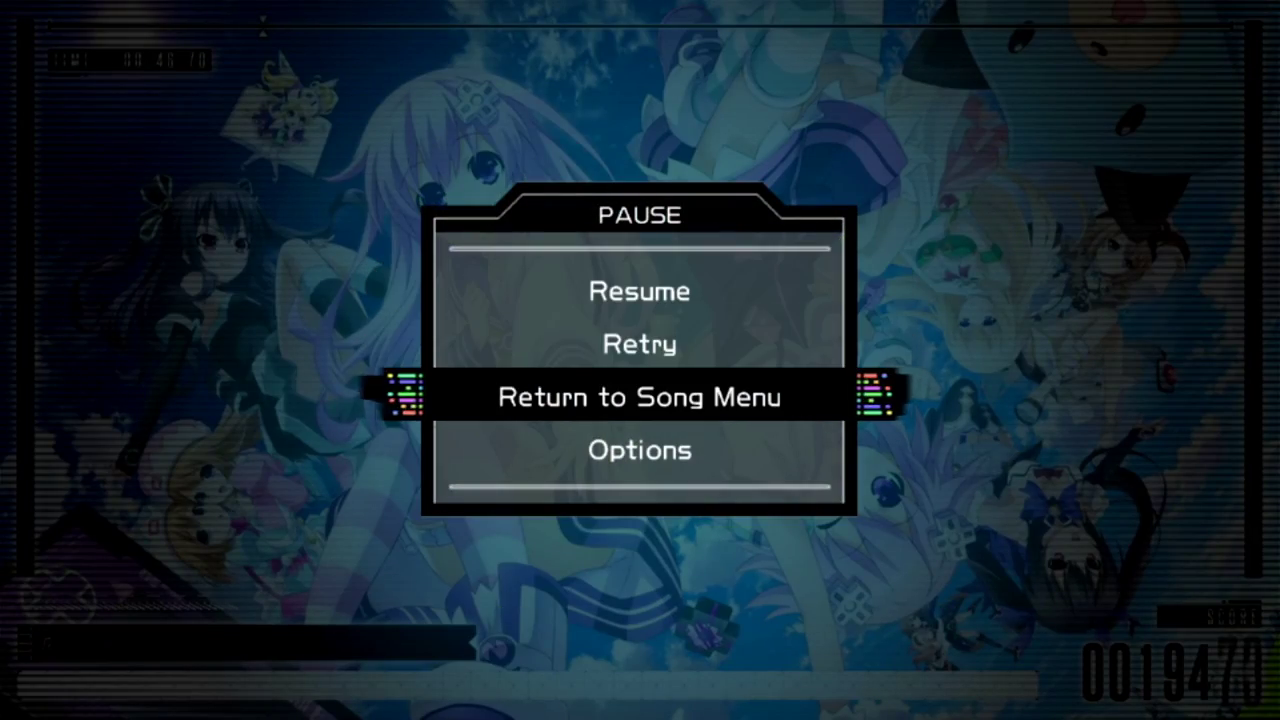
key("Return")
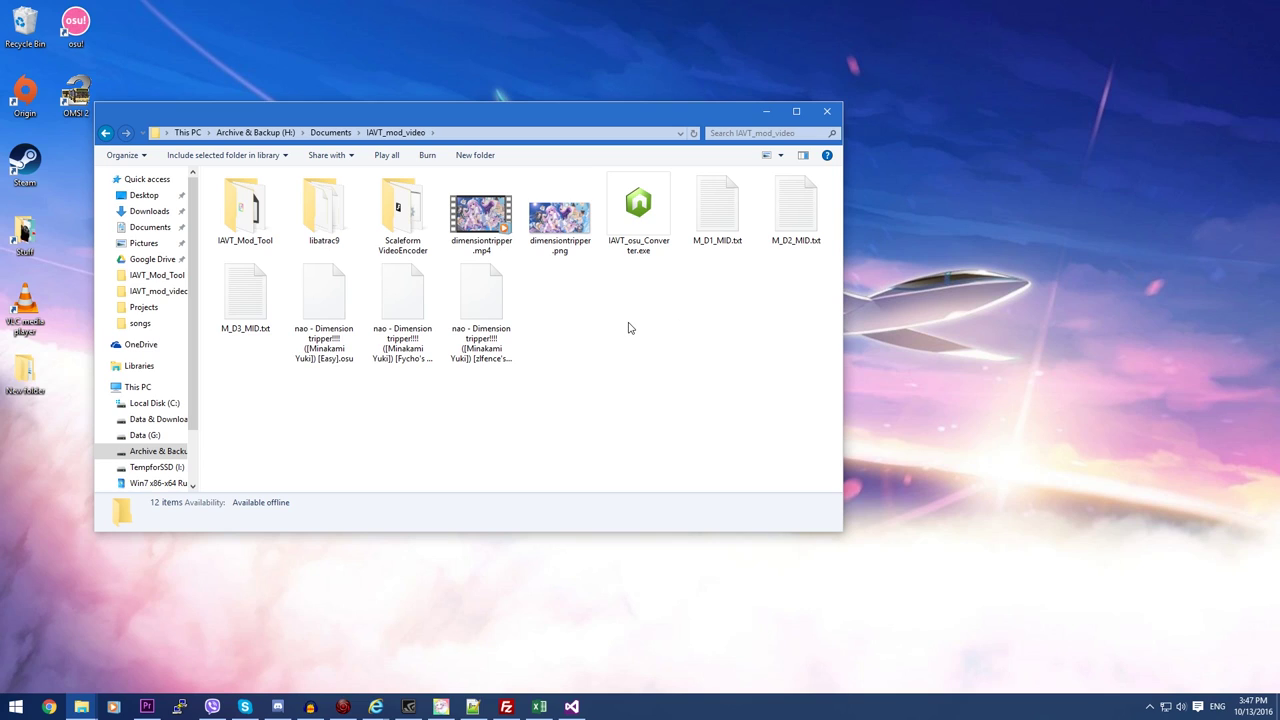
Step: Examine IAVT_osu_Converter.exe and the three Dimension tripper .osu files in the IAVT_mod_video folder
left_click(625, 255)
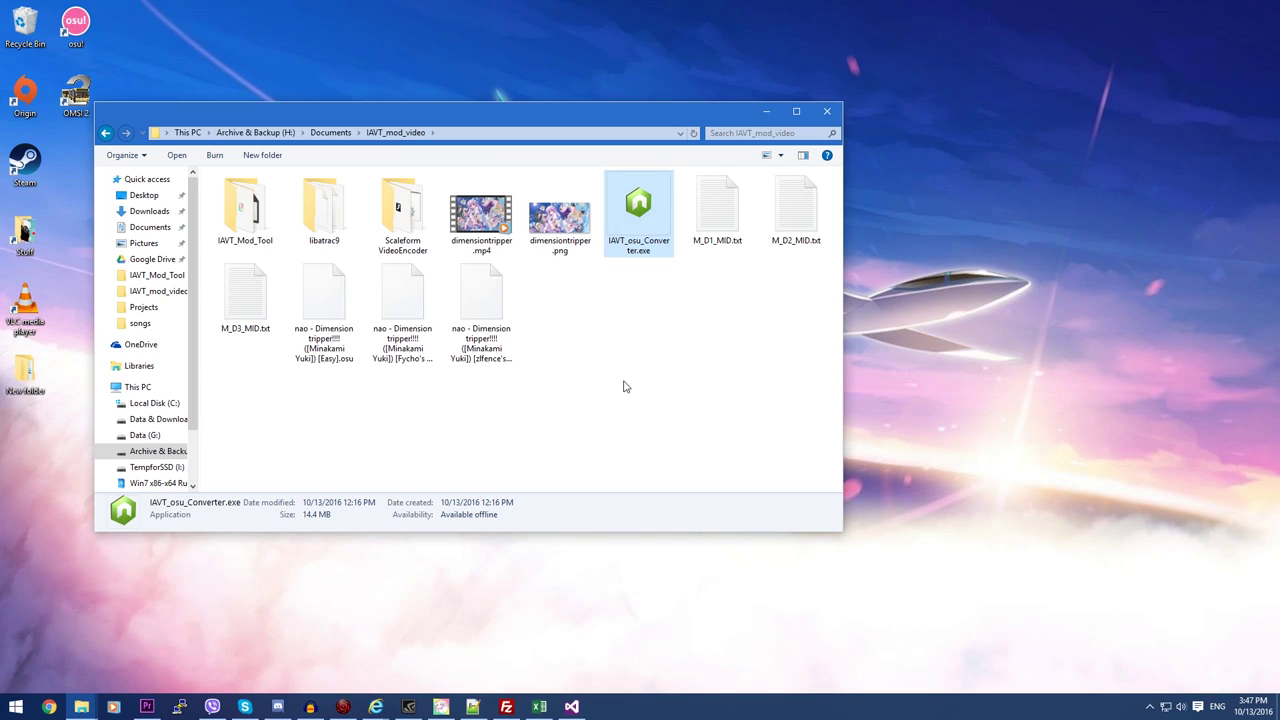
left_click(335, 360)
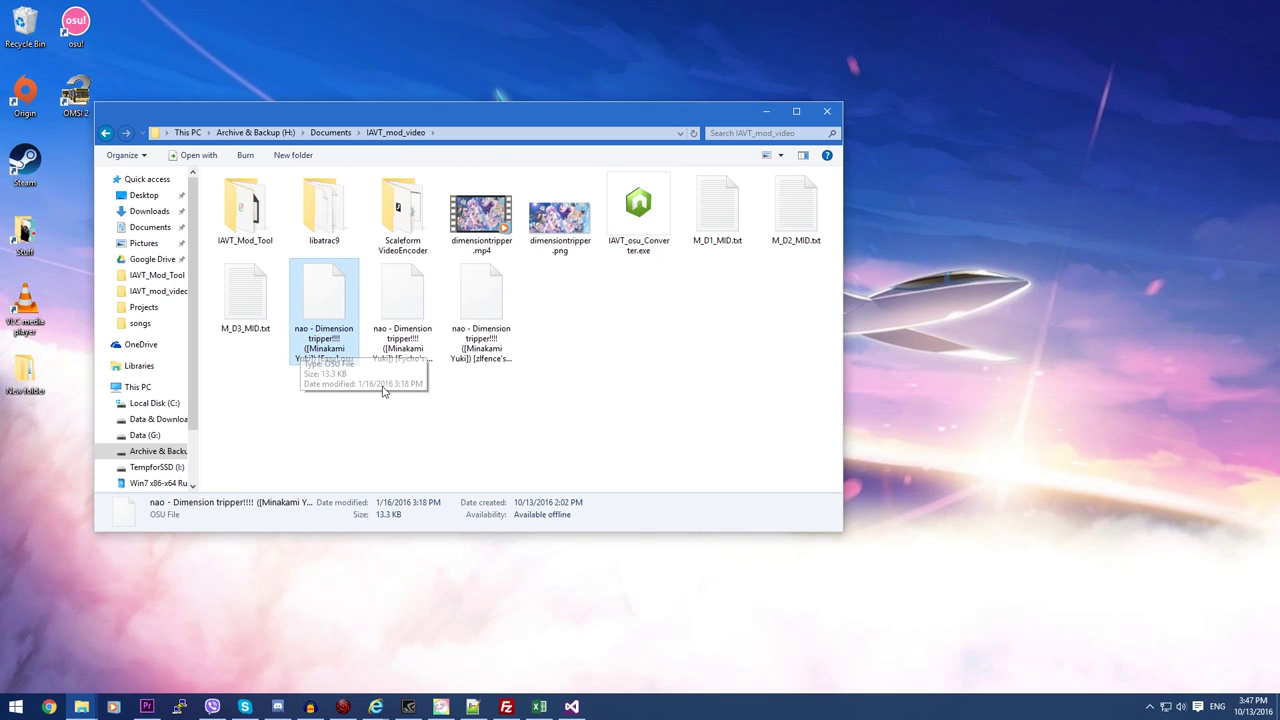
left_click_drag(334, 377, 463, 397)
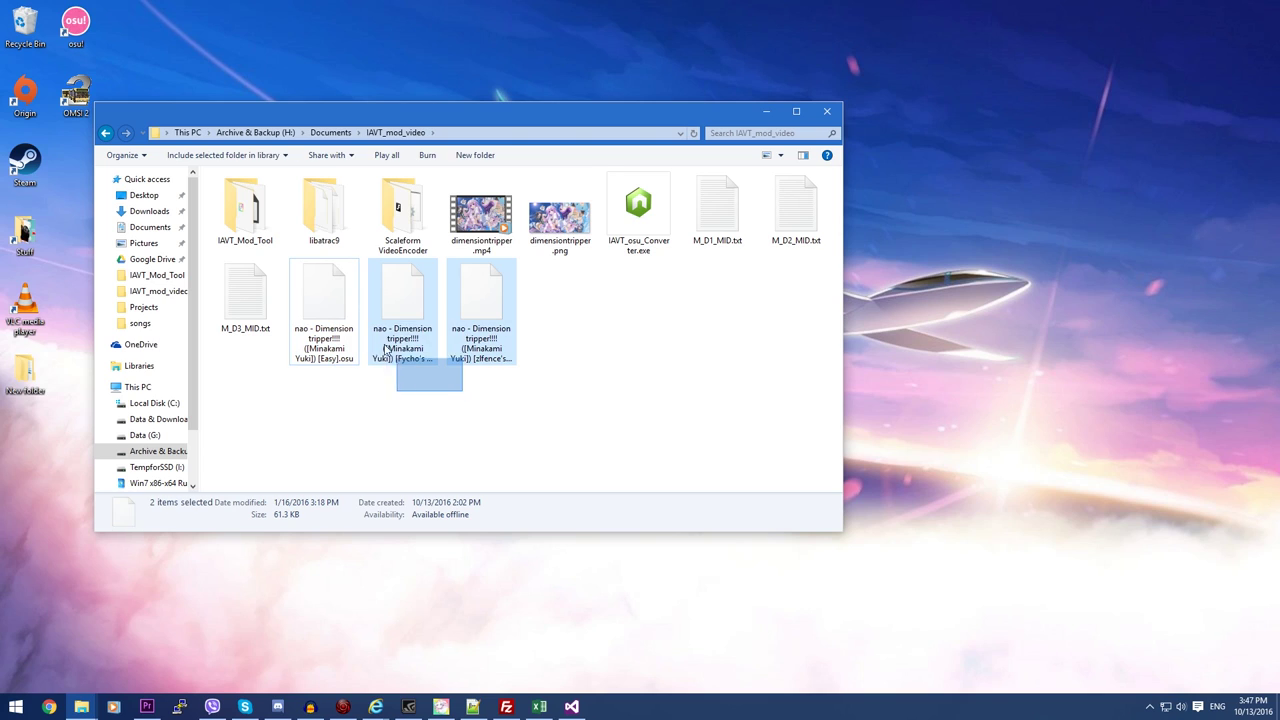
left_click(639, 250)
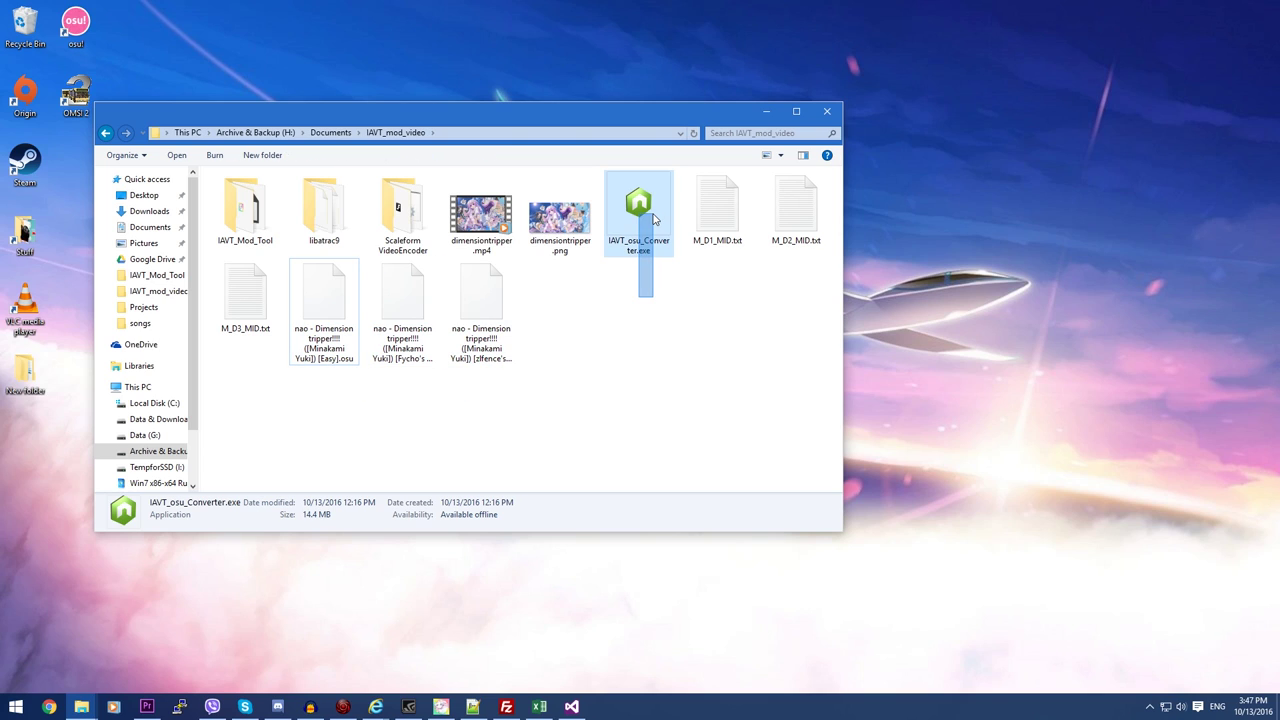
left_click_drag(511, 395, 375, 337)
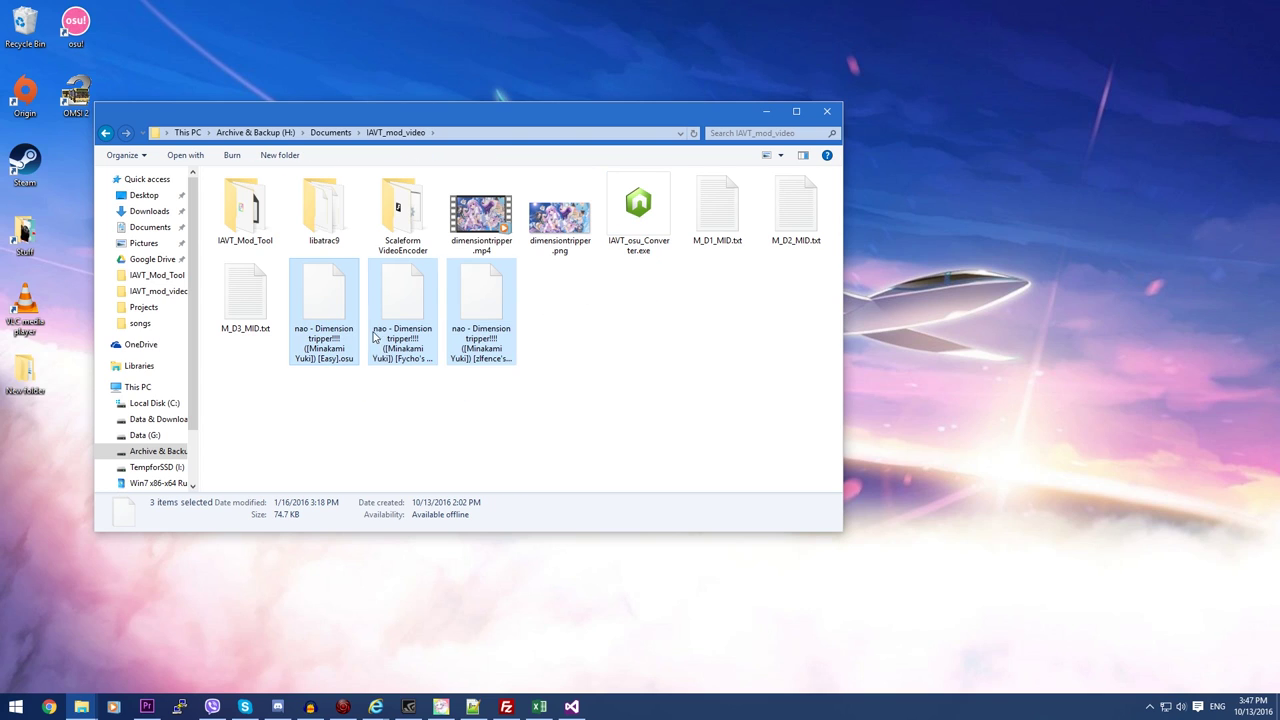
left_click(584, 357)
left_click_drag(564, 360, 300, 314)
left_click_drag(624, 312, 653, 222)
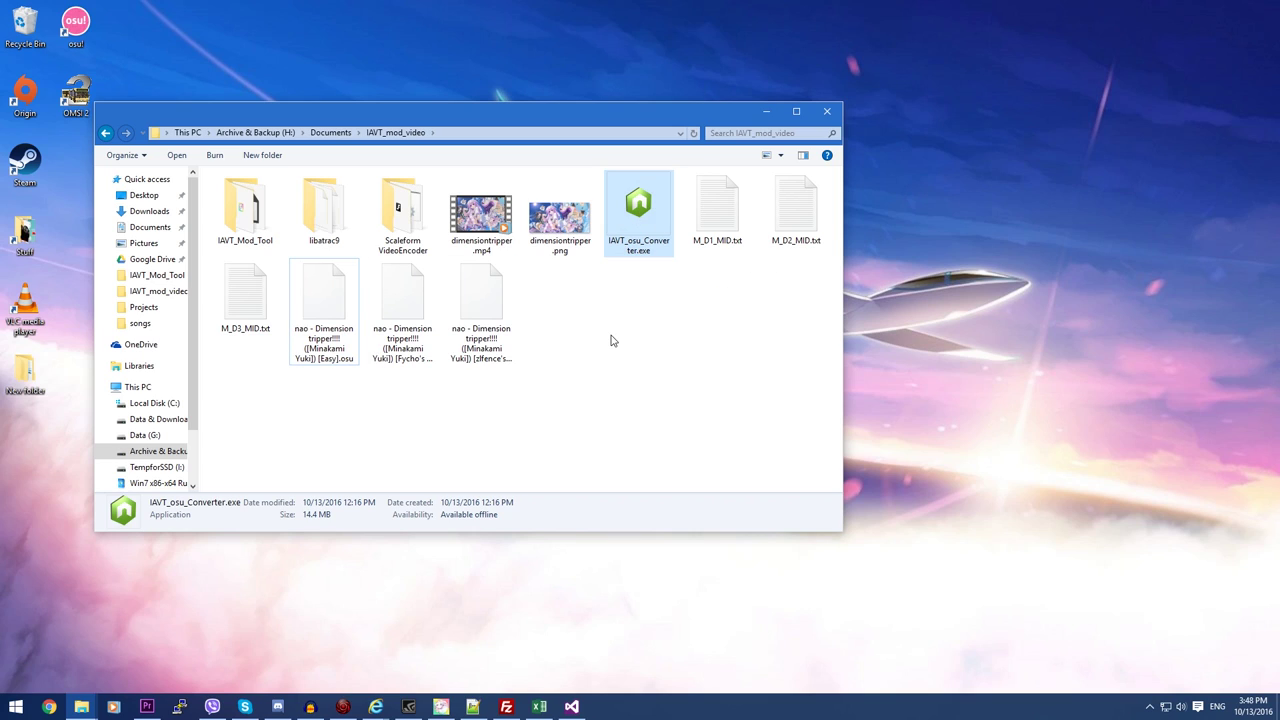
Step: Open a command window in the IAVT_mod_video folder and move it lower on the desktop
left_click(591, 303)
right_click(590, 305)
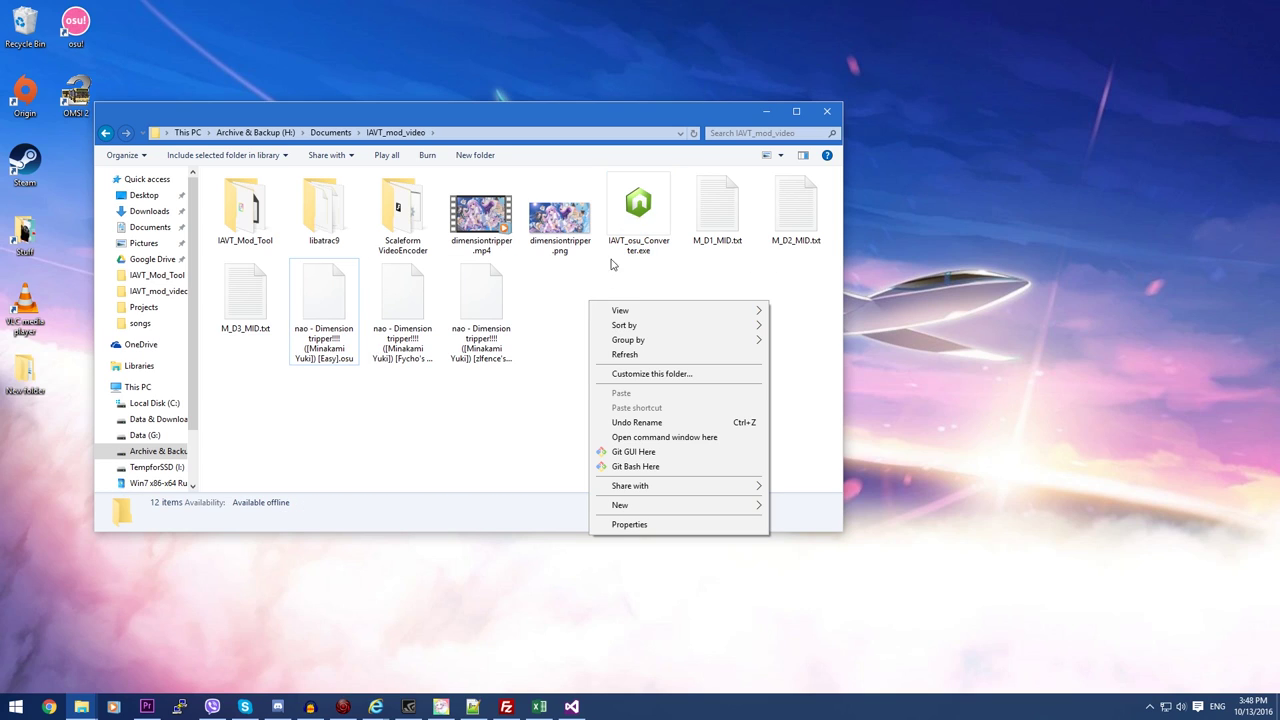
left_click(640, 437)
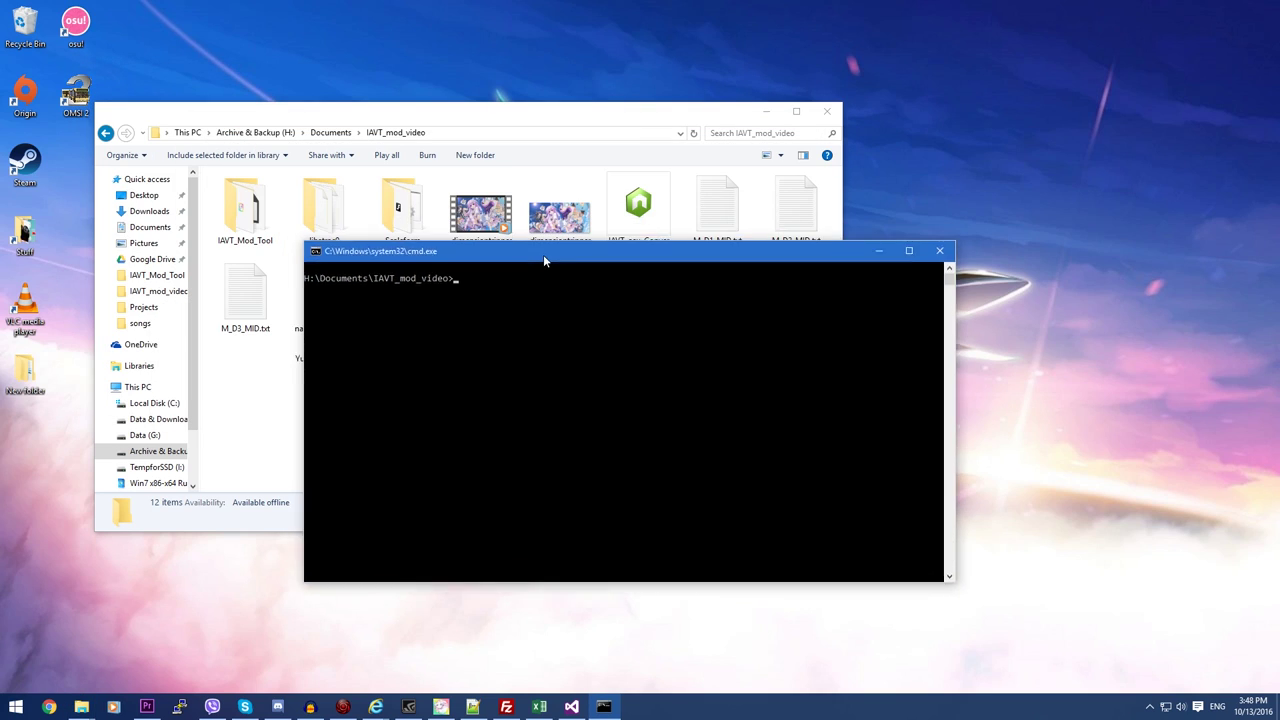
left_click_drag(543, 256, 535, 292)
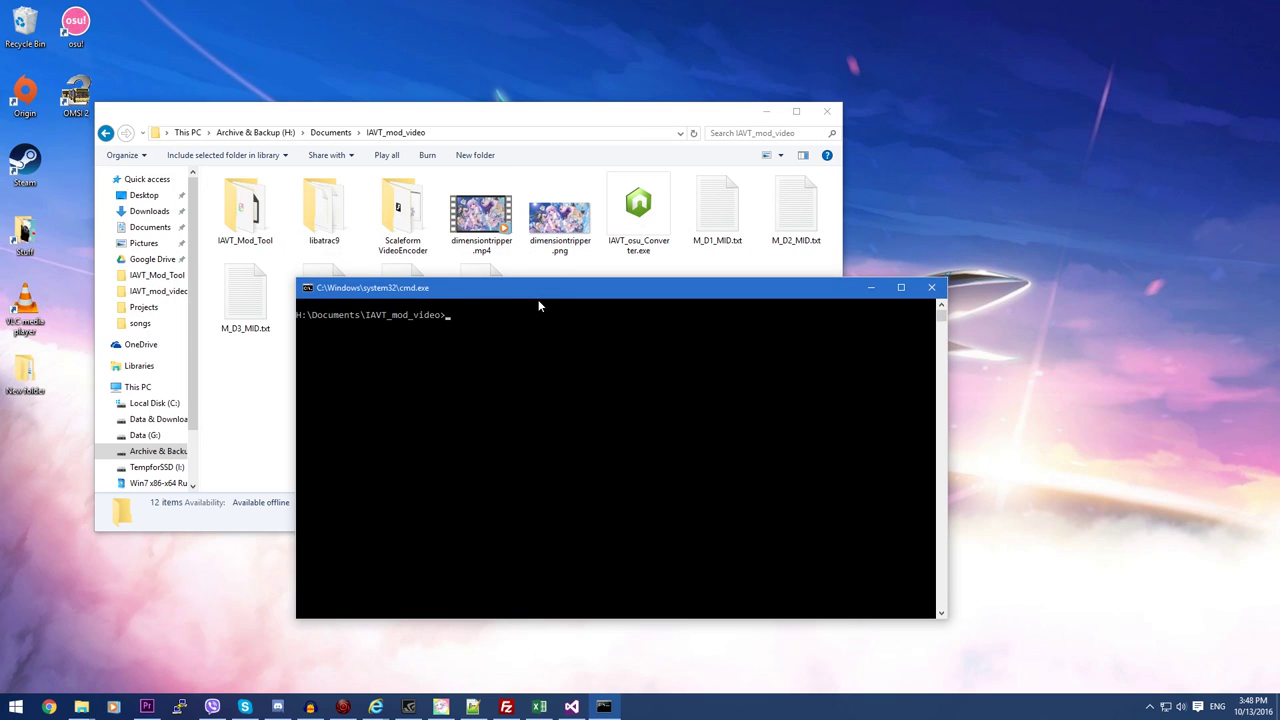
Step: Enter the IAVT_osu_Converter.exe command with the Dimension tripper [Easy].osu file as input and M_D1_MID.txt as output
type("IAVT_Mod_Tool")
key("Return")
left_click_drag(517, 298, 516, 376)
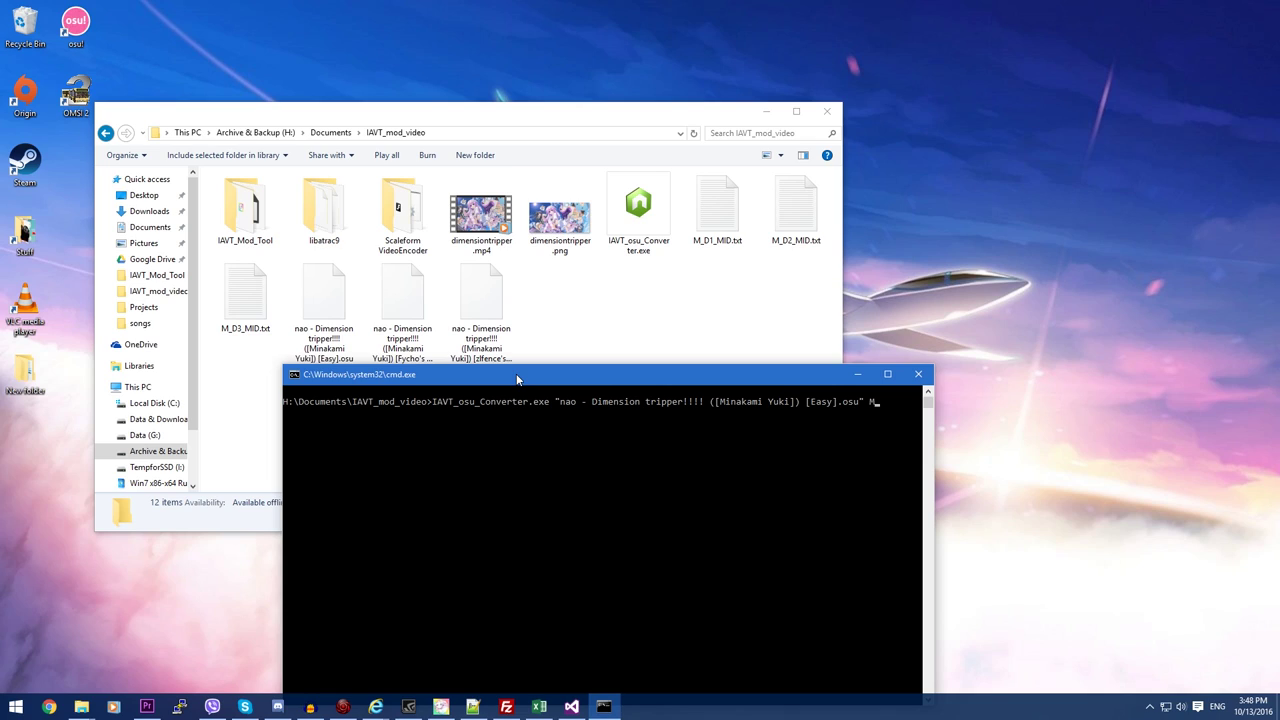
type("110_D1_MID.txt")
Step: Launch osu! and open the song selection of its beatmap editor
double_click(75, 25)
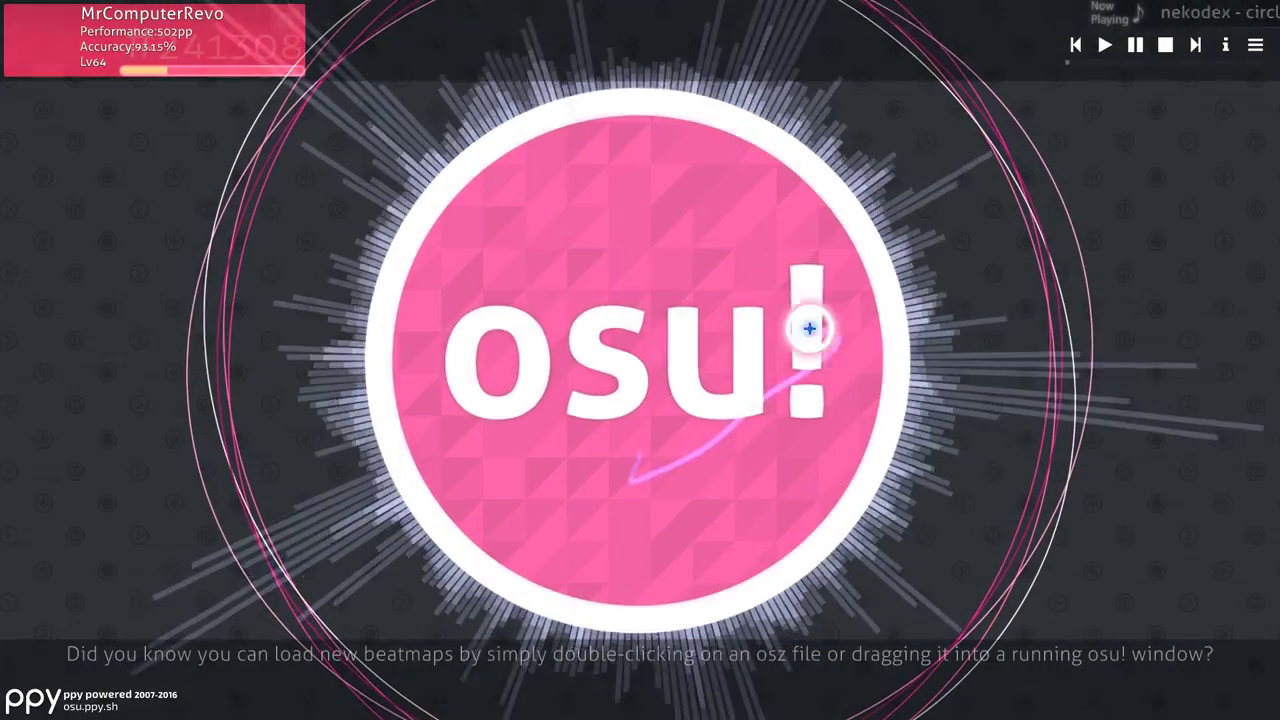
left_click(888, 306)
left_click(888, 306)
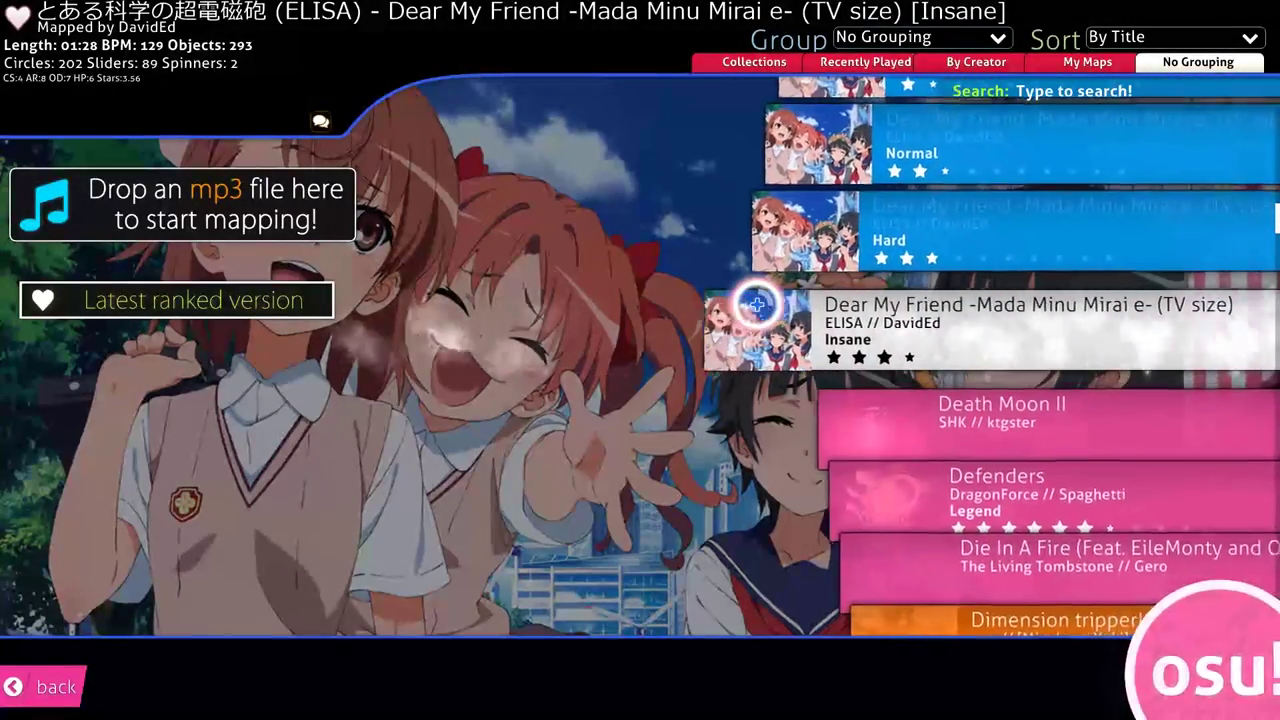
Step: Find Dimension tripper!!!! by searching for "dimens", and display its timing settings in the beatmap editor
type("dimens")
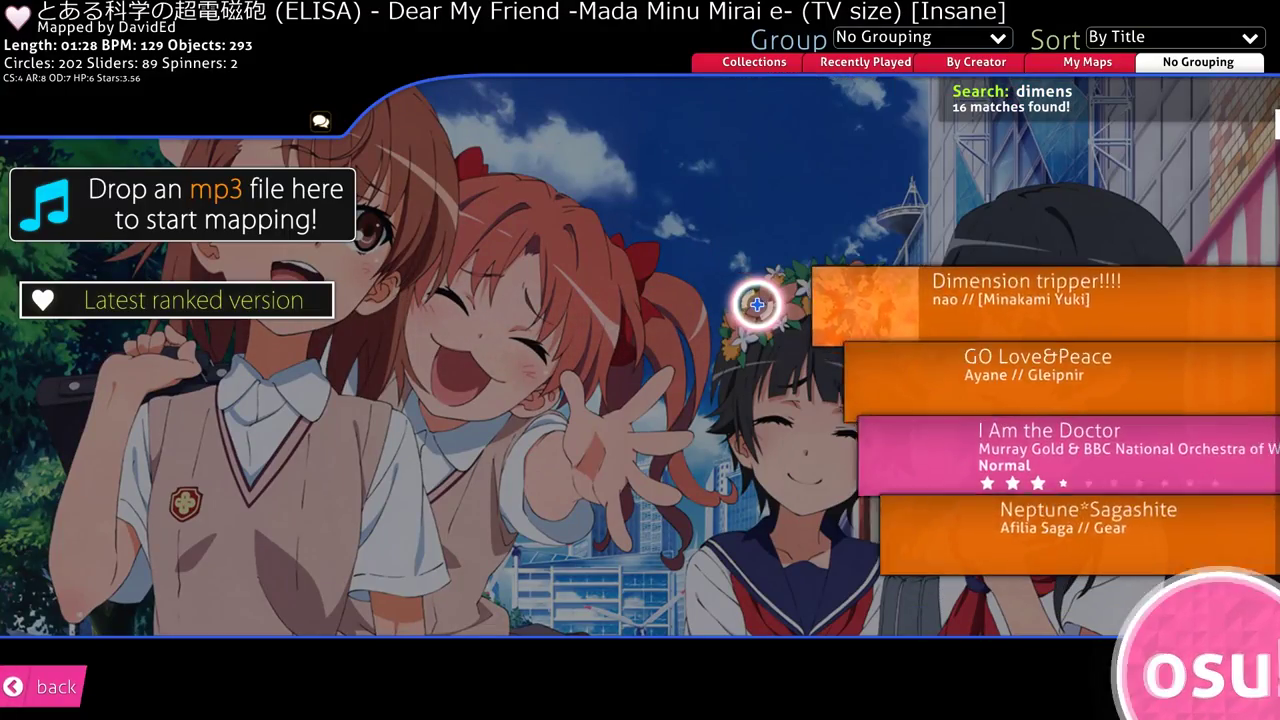
left_click(1020, 268)
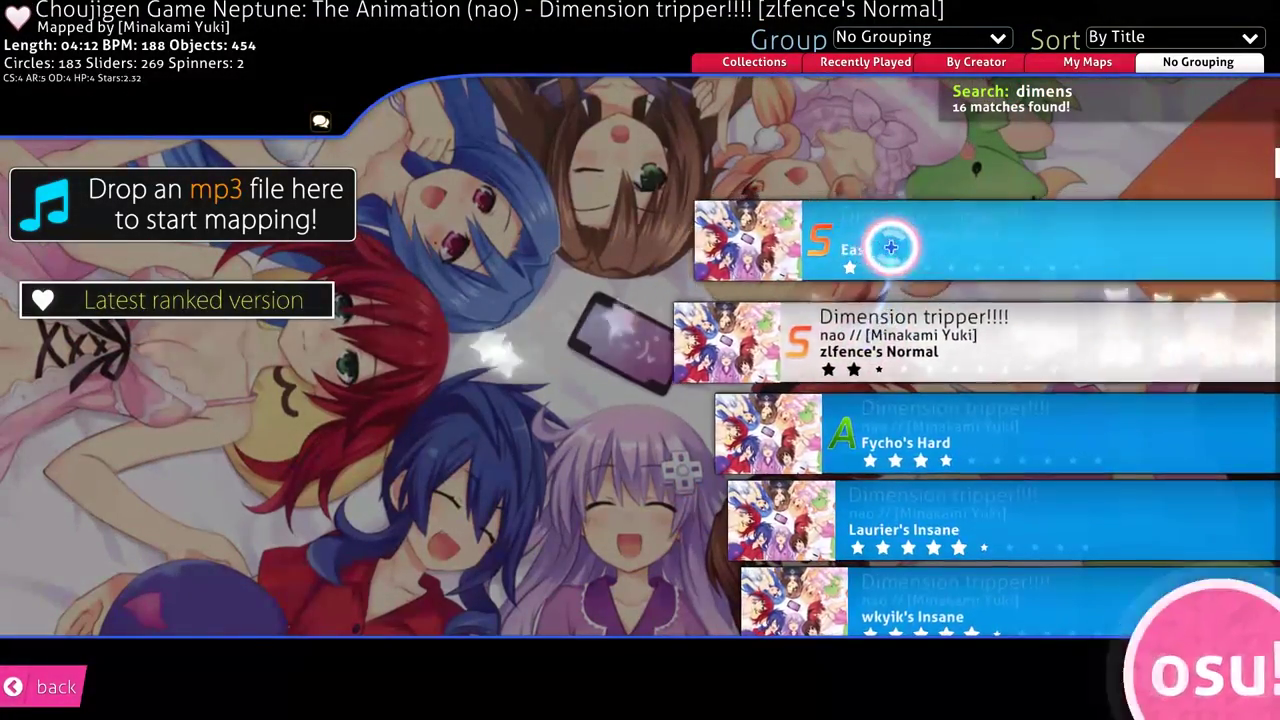
left_click(868, 311)
left_click(868, 311)
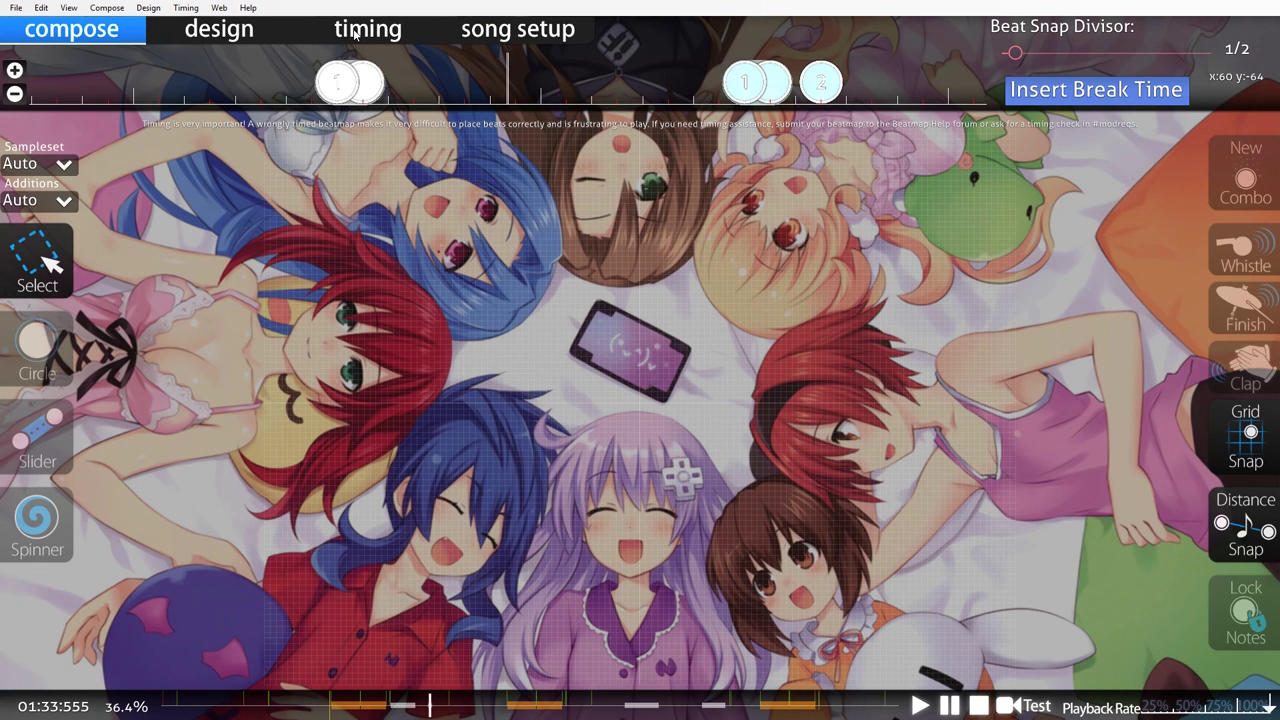
left_click(355, 33)
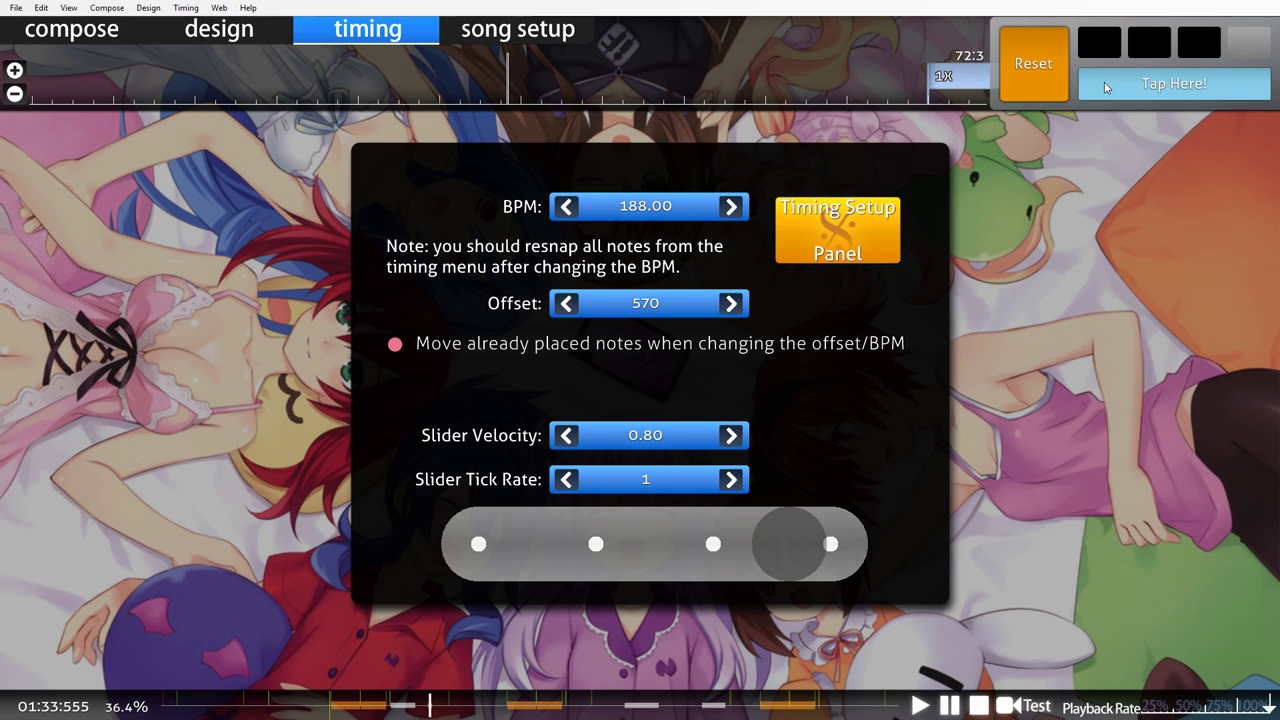
Step: In the command window, complete the converter command with output M110_D1_MID.txt and offset 0.570, run it and review its output
key("alt+Tab")
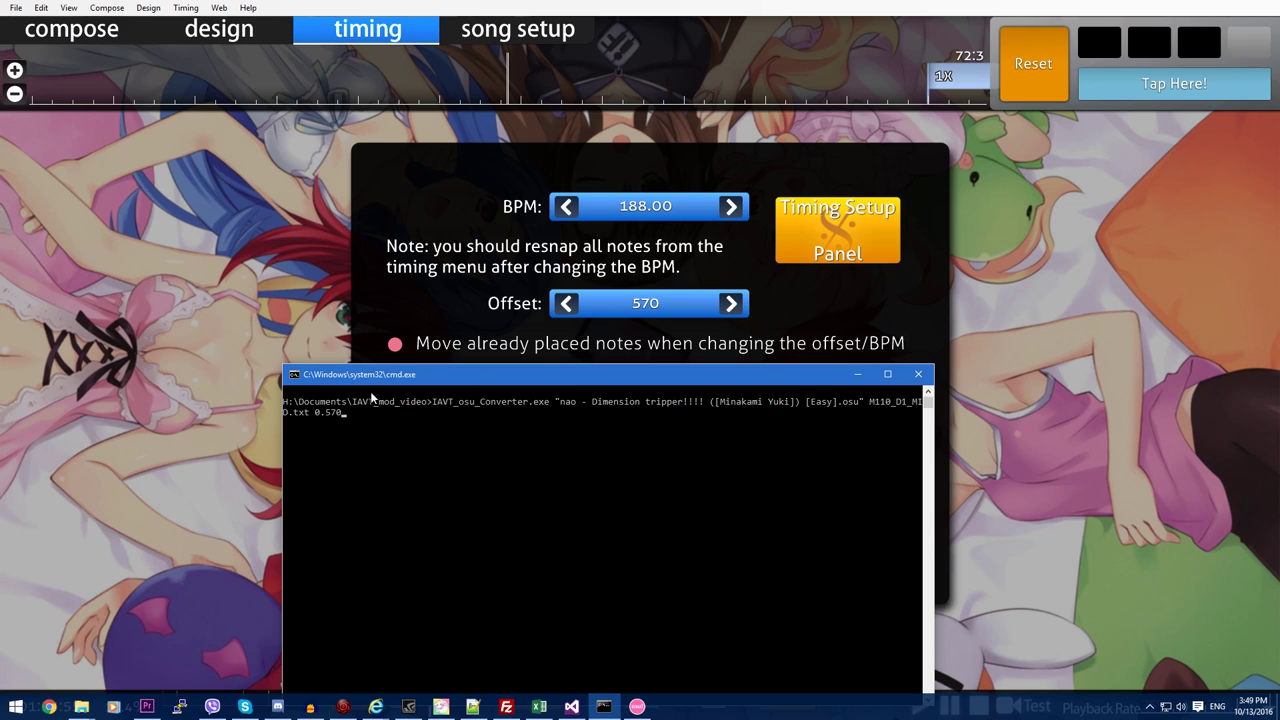
left_click_drag(391, 379, 430, 305)
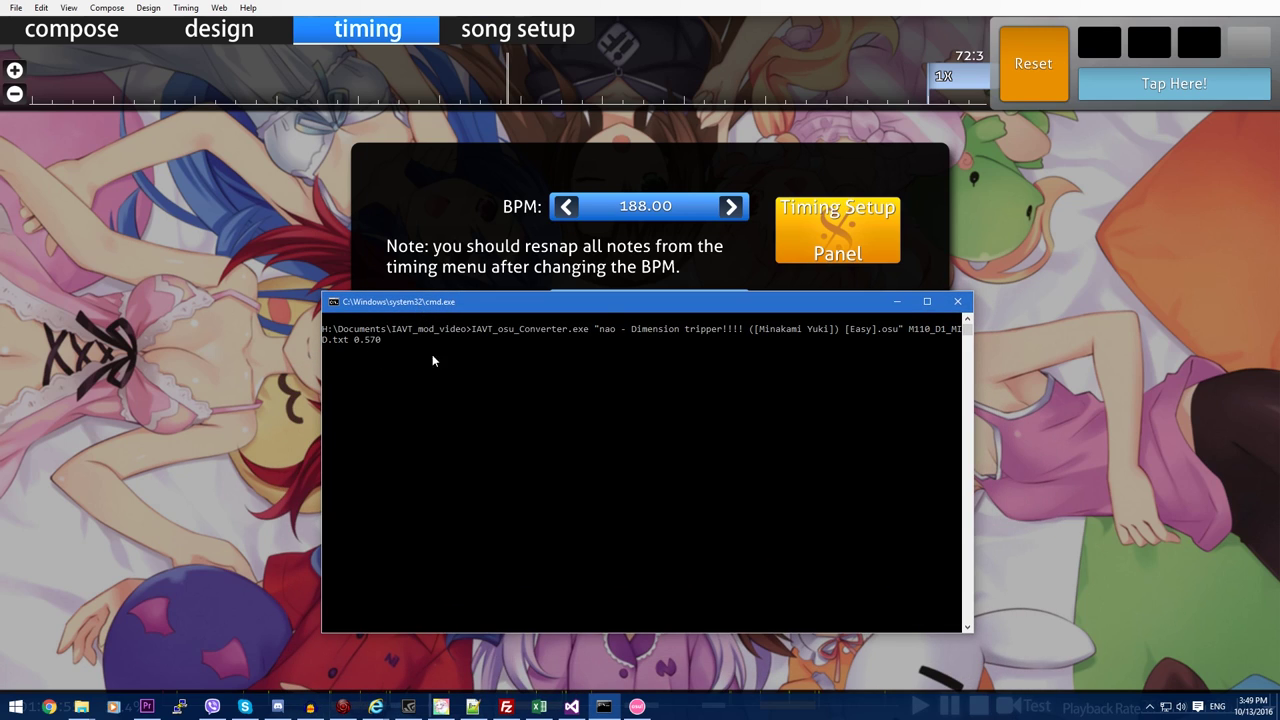
left_click_drag(598, 309, 590, 397)
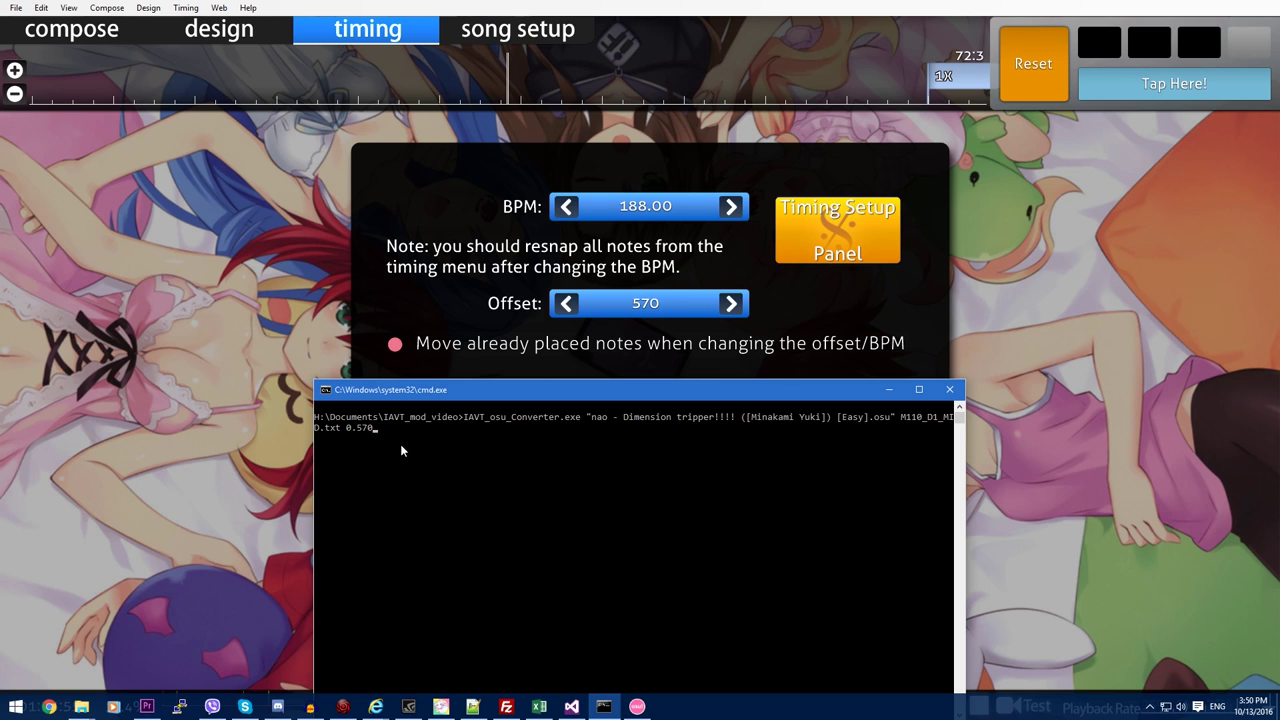
key("Return")
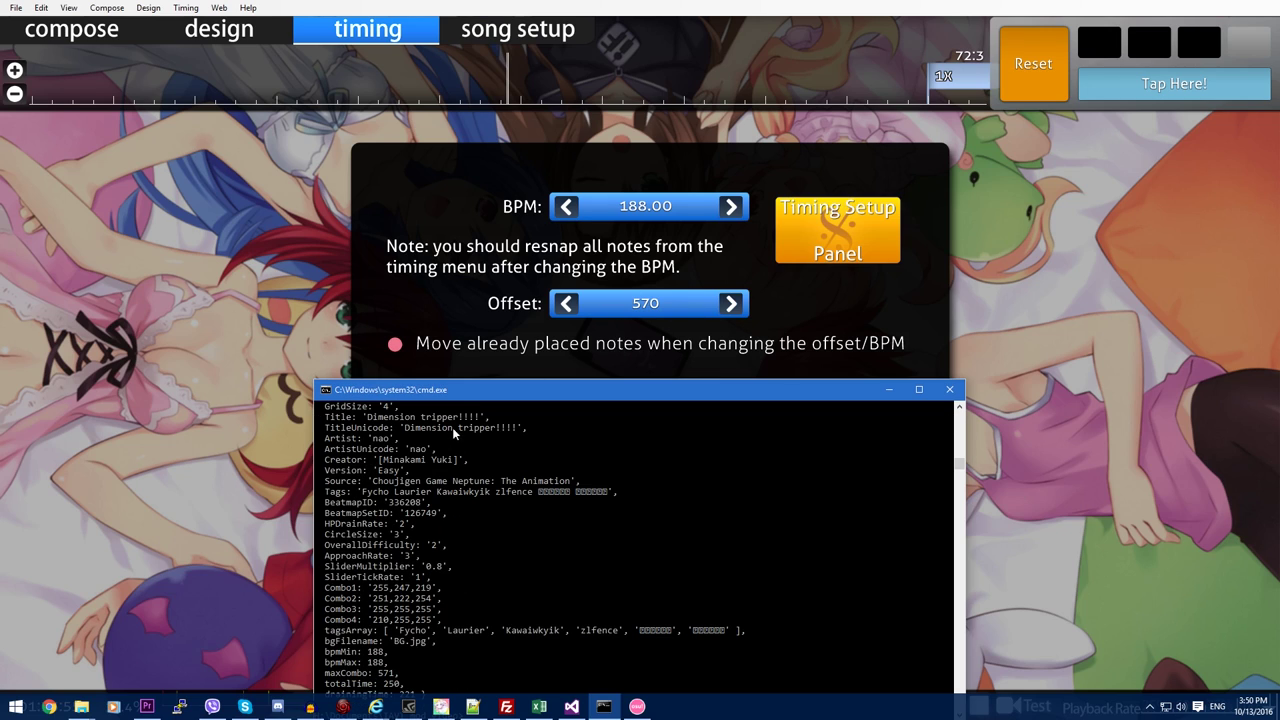
left_click_drag(448, 392, 441, 222)
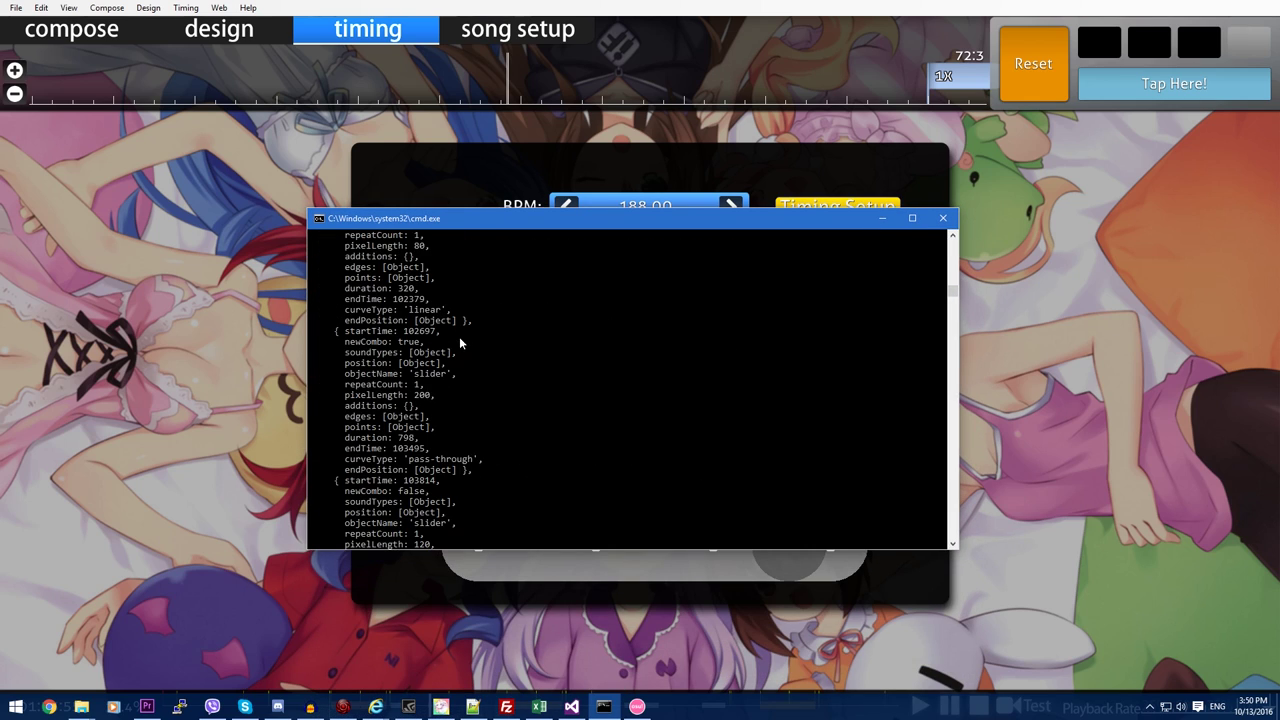
scroll(450, 315, "up", 15)
scroll(450, 362, "down", 15)
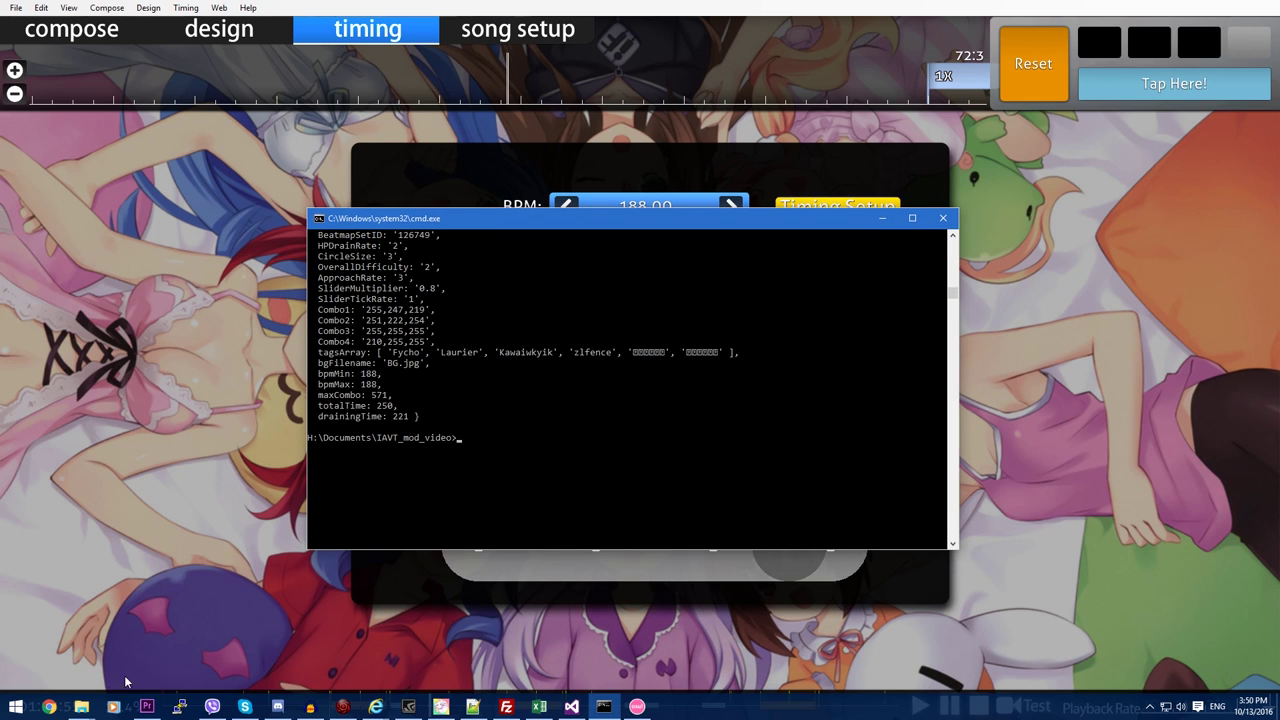
Step: Open M110_D1_MID.txt from the IAVT_mod_video folder in Notepad and move its window higher on the screen
left_click(81, 706)
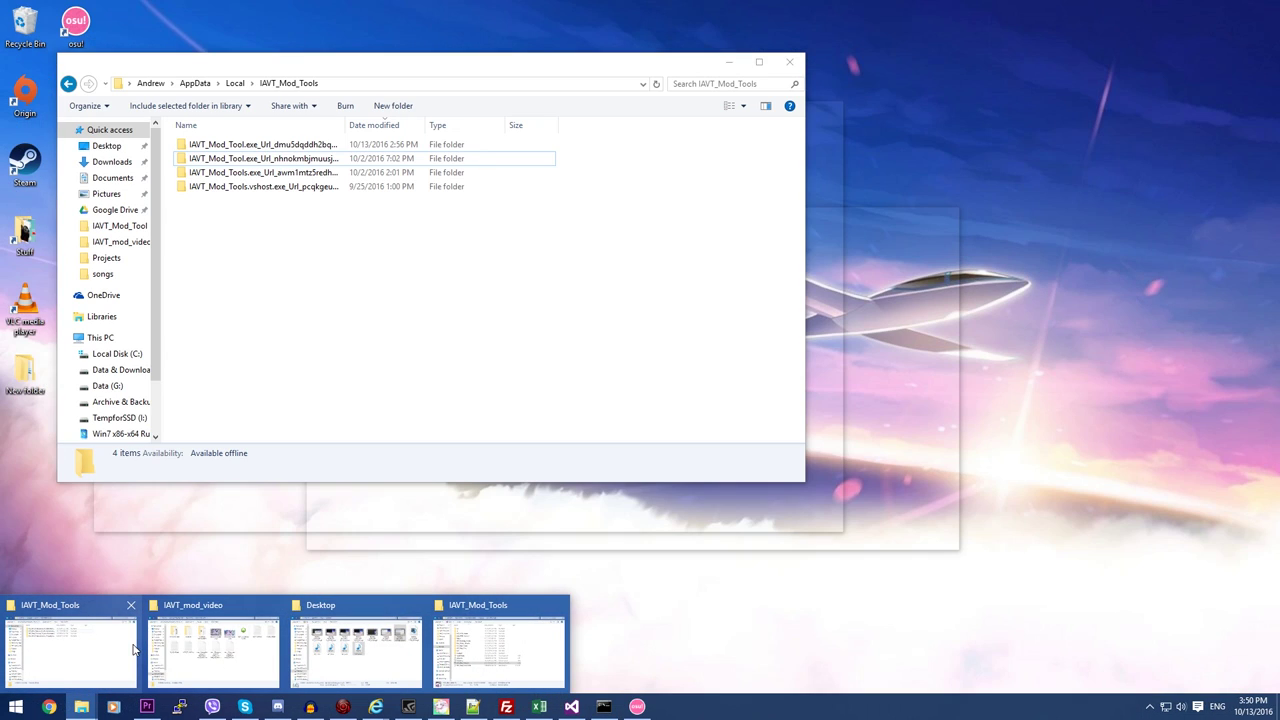
left_click(210, 643)
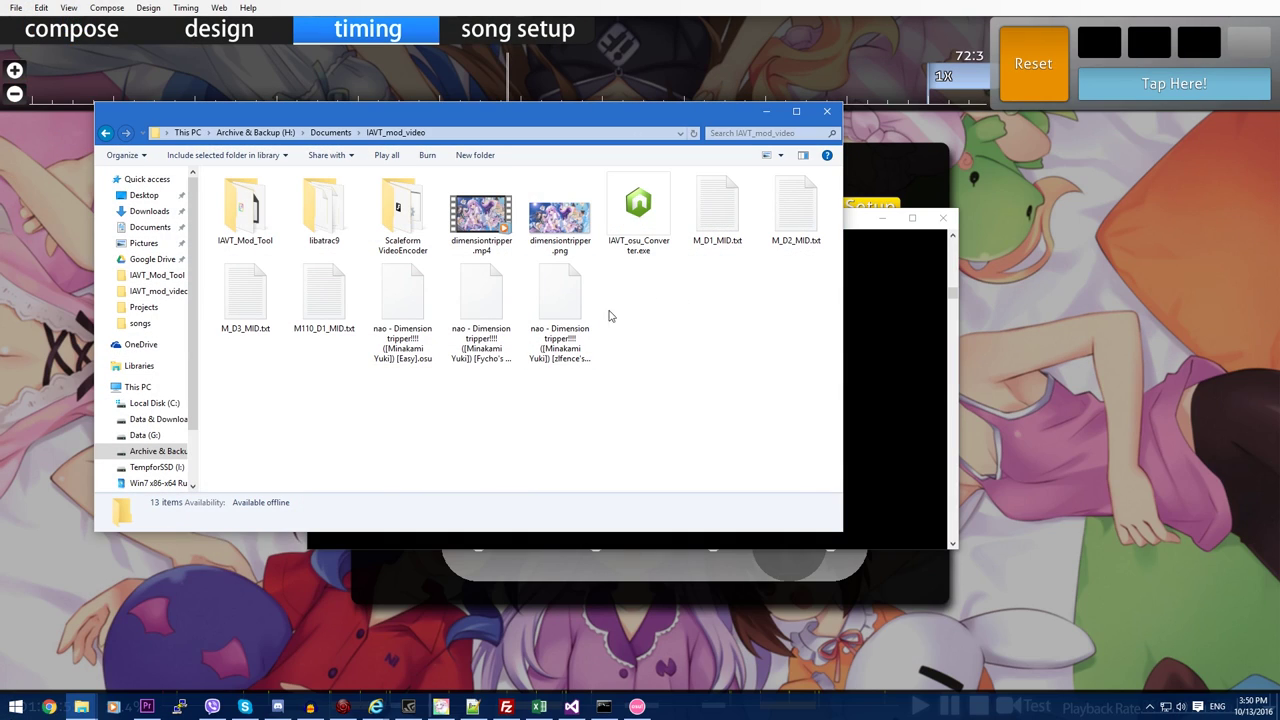
left_click(316, 334)
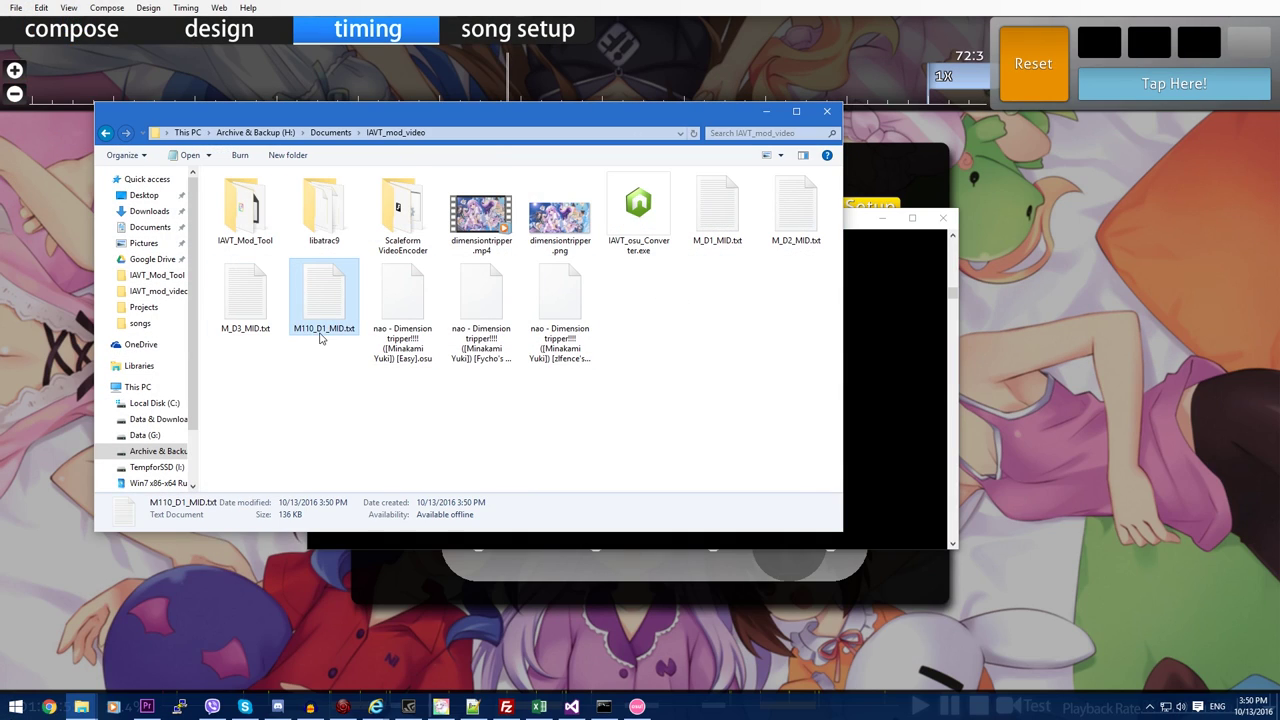
right_click(327, 308)
left_click(348, 392)
left_click_drag(488, 318, 503, 131)
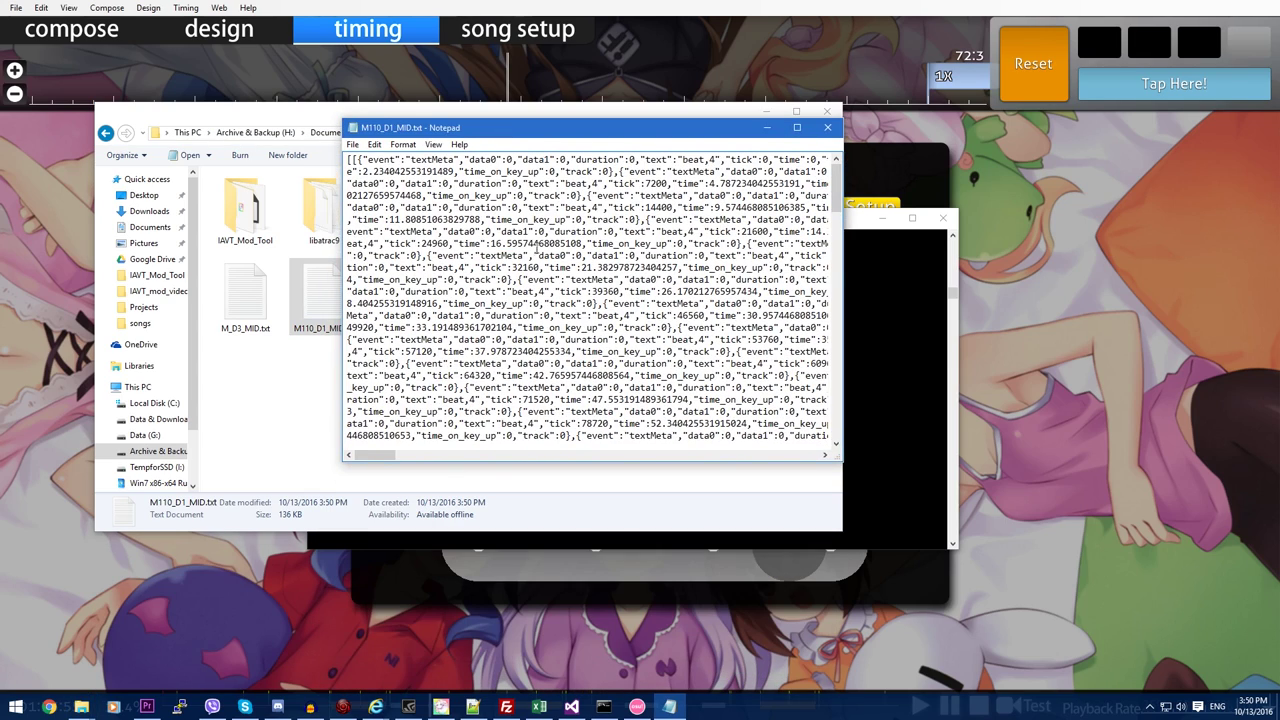
Step: Examine the beat and note events throughout M110_D1_MID.txt and close the file
scroll(540, 255, "down", 15)
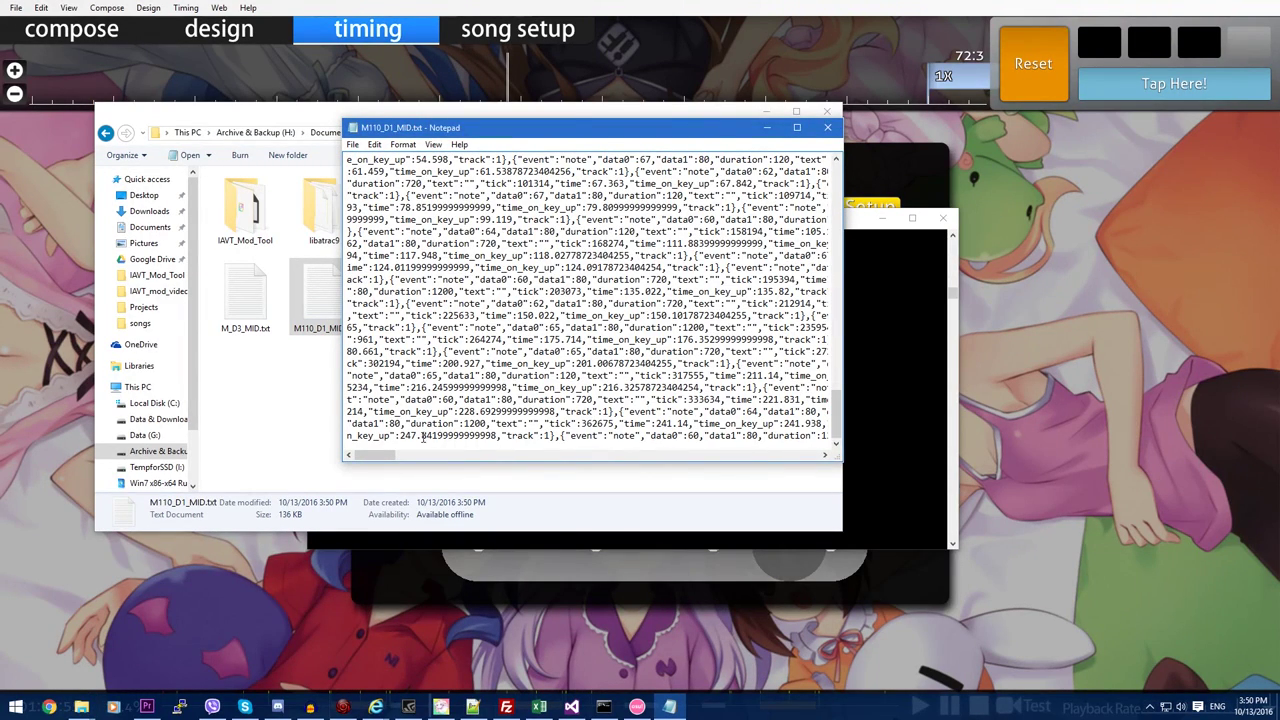
left_click_drag(375, 455, 705, 455)
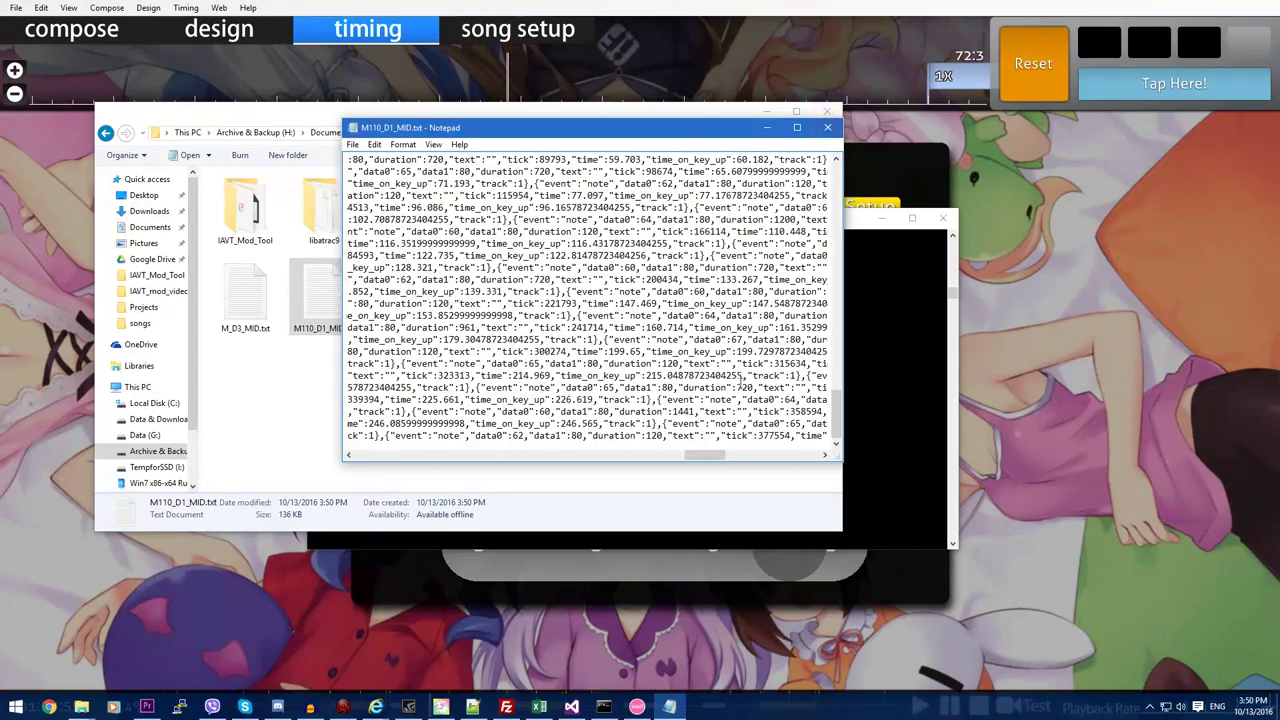
key("ctrl+a")
scroll(590, 300, "up", 15)
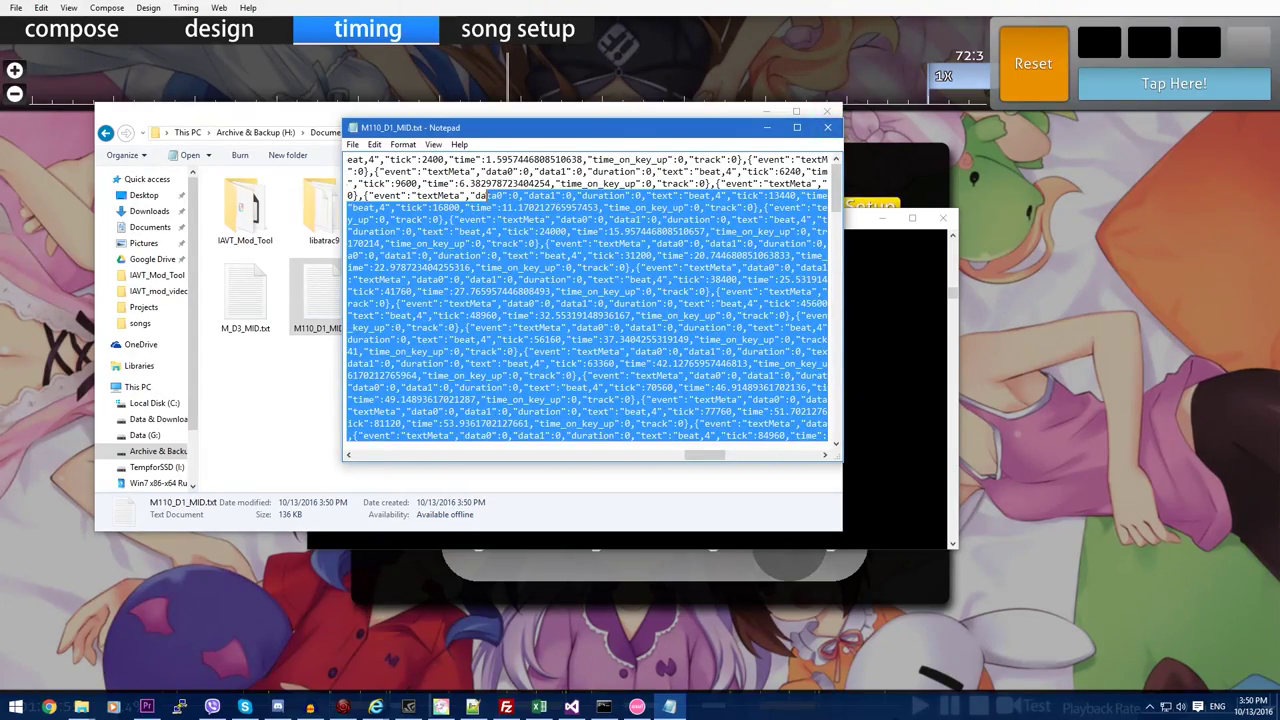
left_click_drag(545, 219, 390, 68)
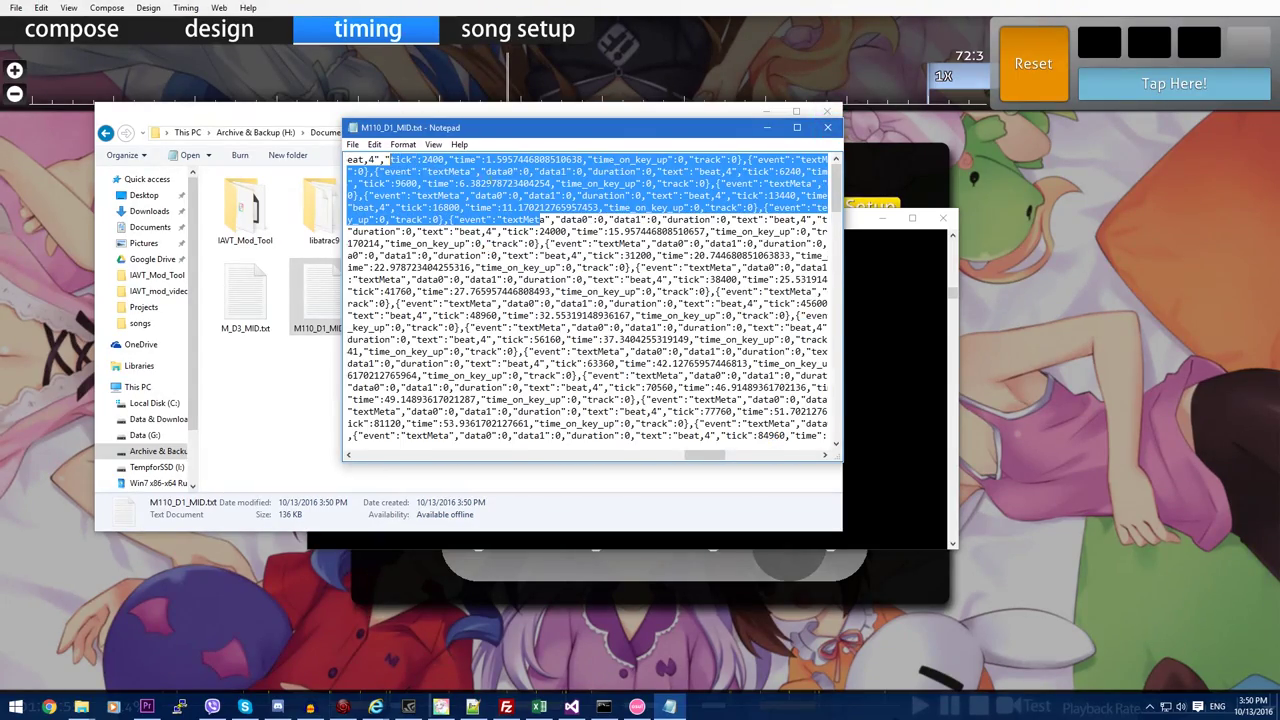
left_click(830, 130)
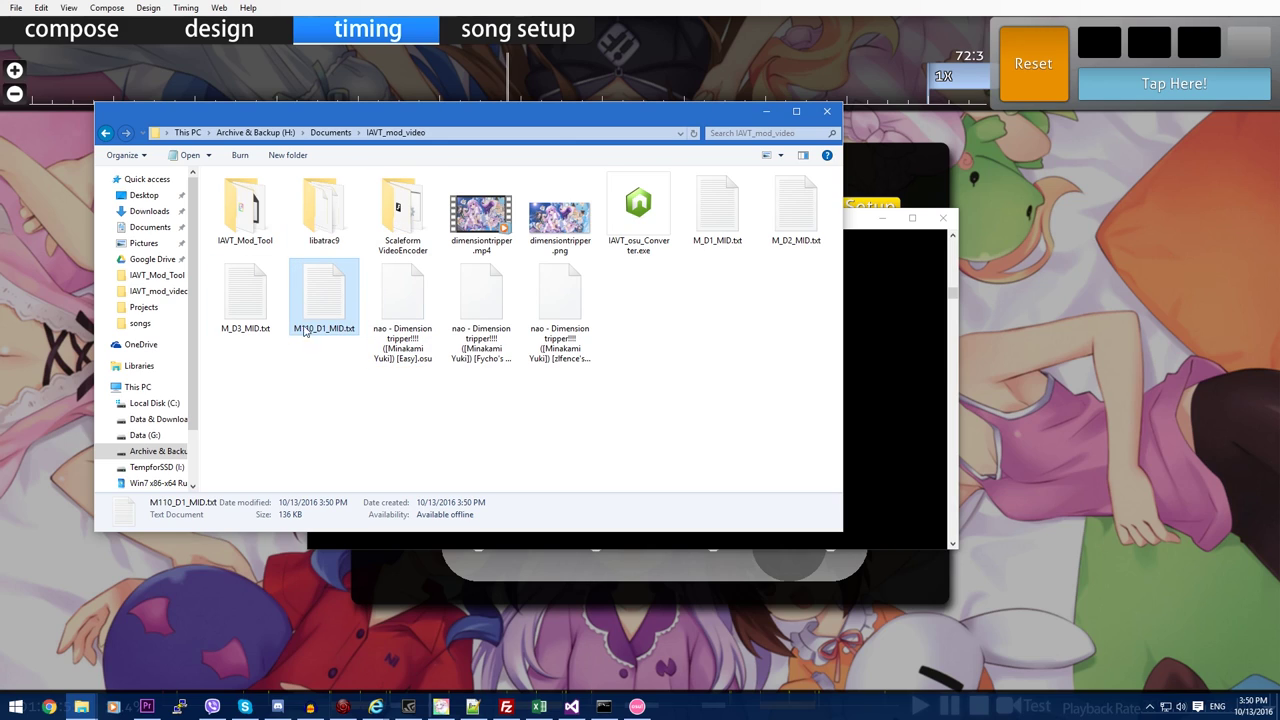
left_click_drag(338, 376, 280, 290)
left_click(628, 228)
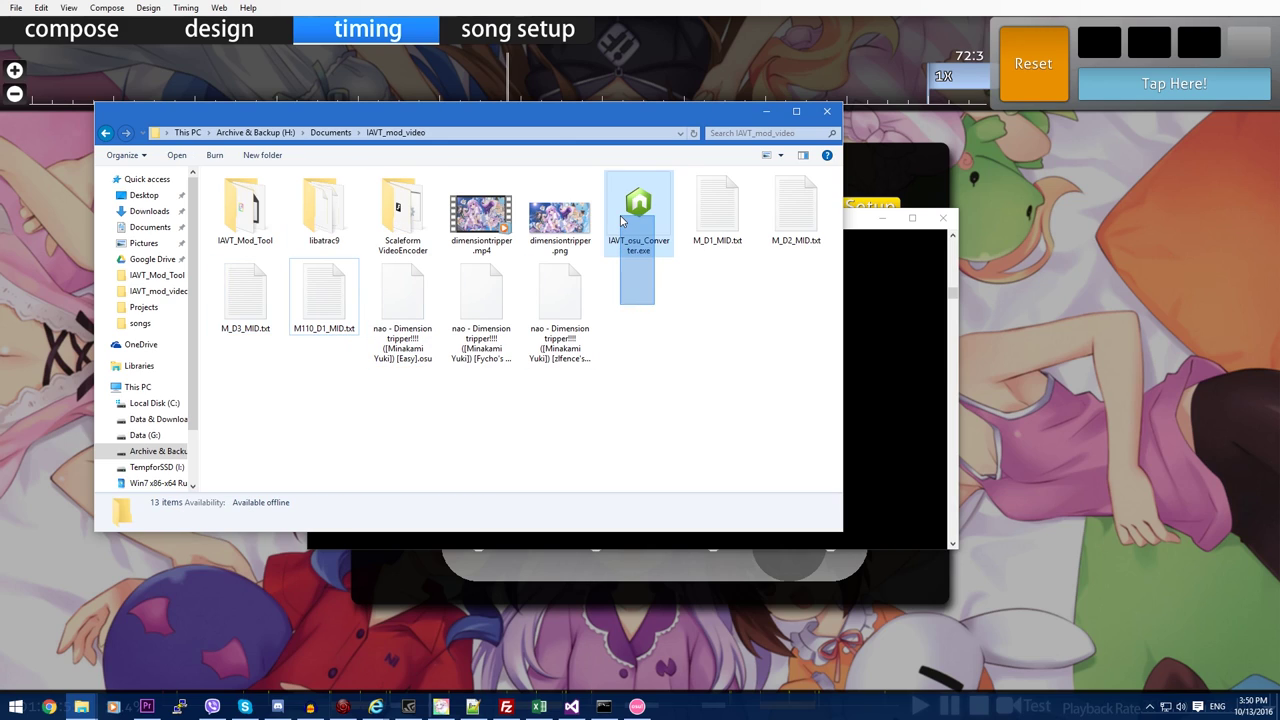
left_click(312, 290)
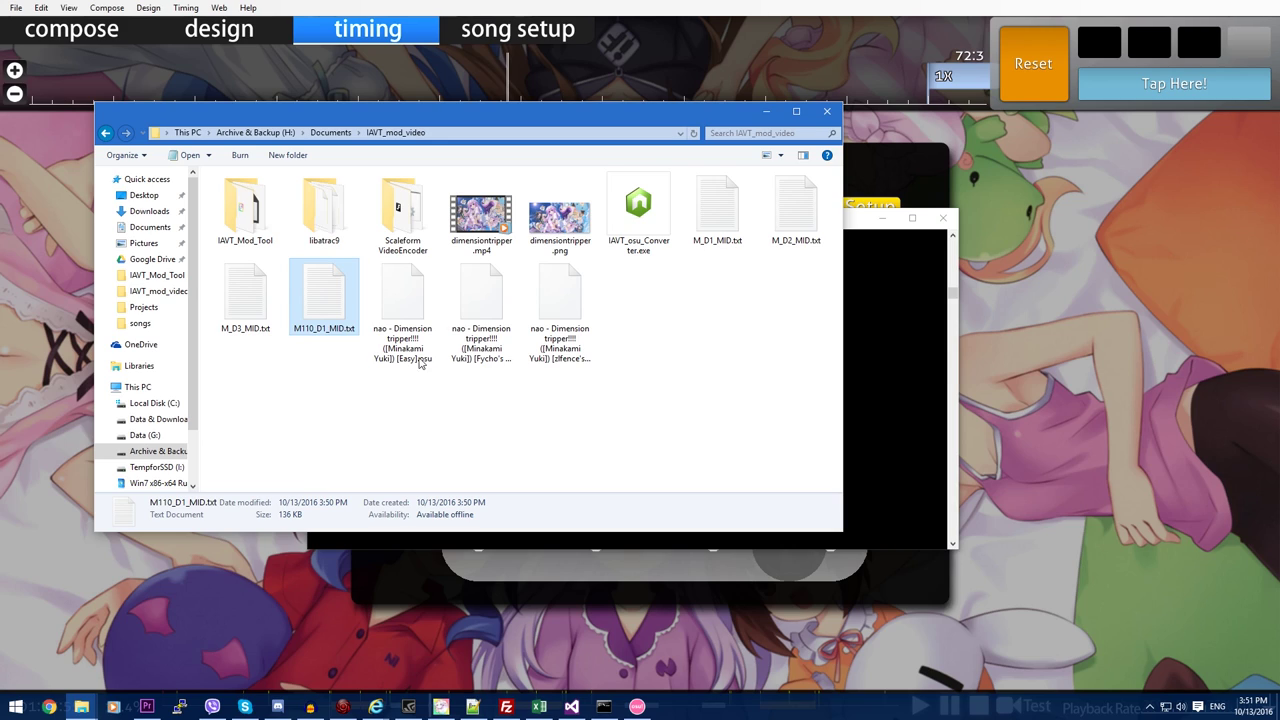
left_click(318, 360)
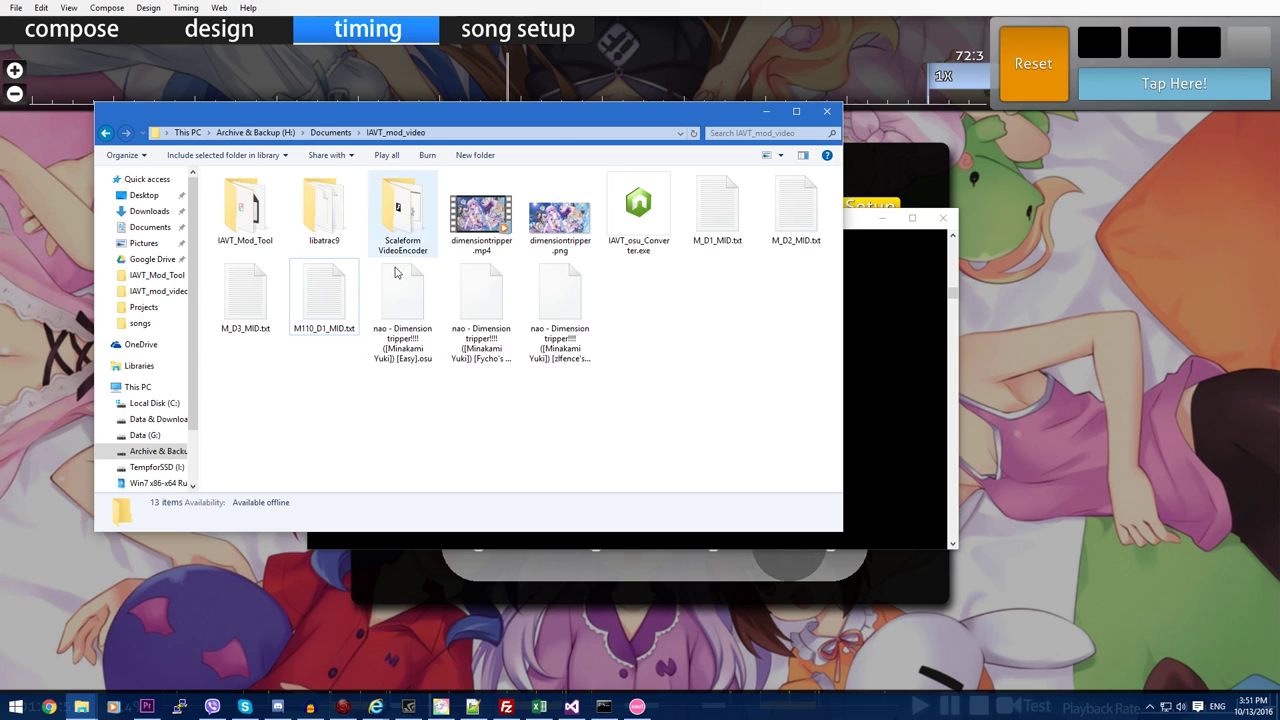
left_click_drag(690, 410, 526, 260)
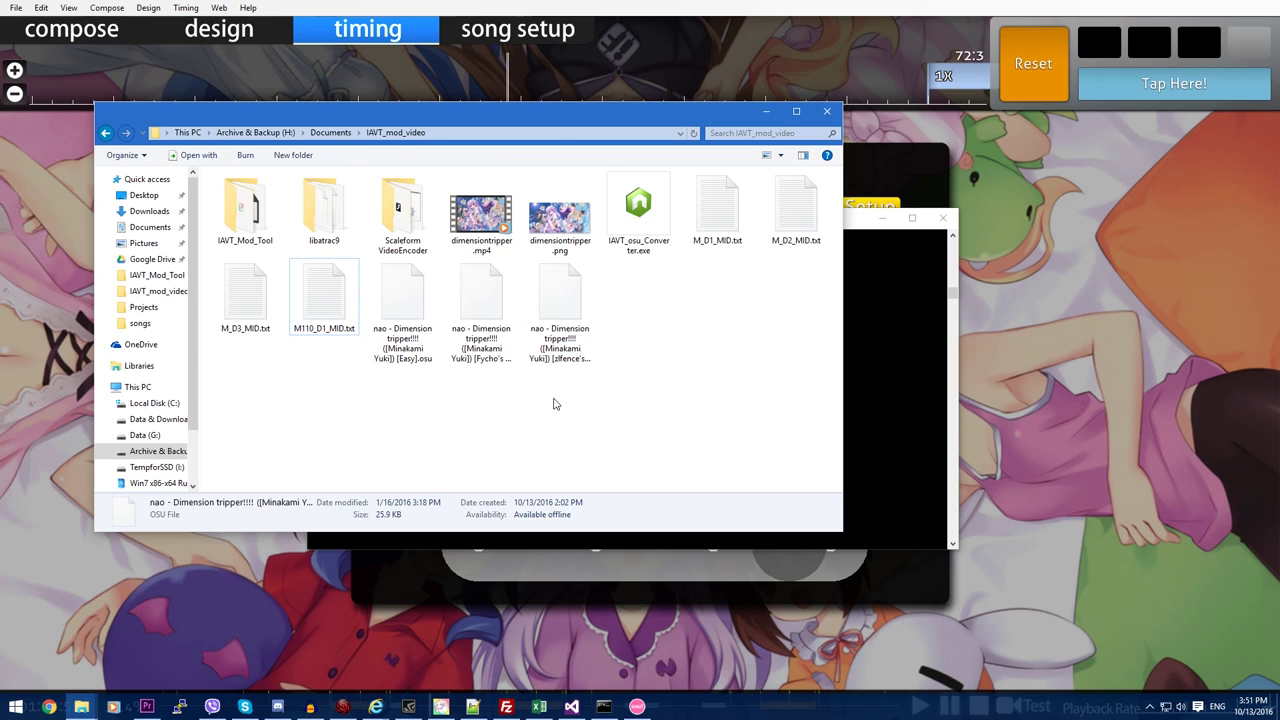